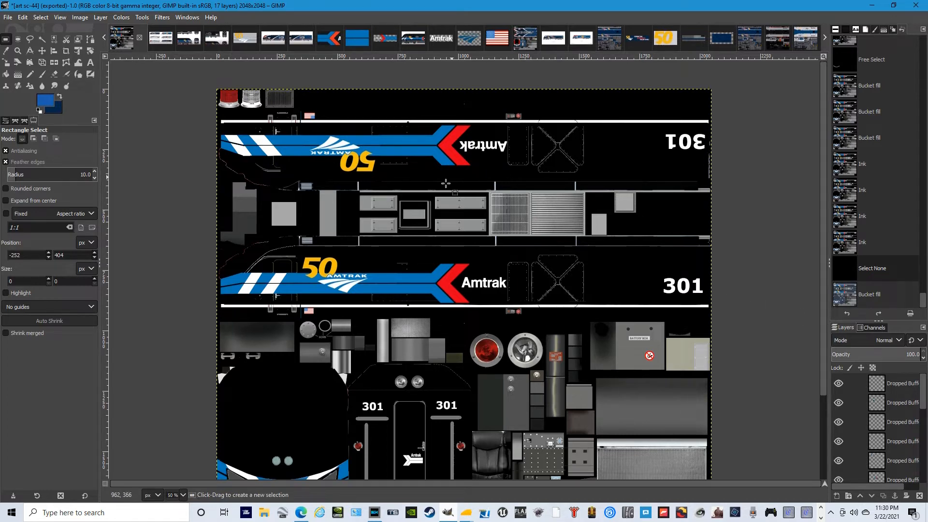
# - Examine which artwork each layer holds by selecting 301 #1, the rear door logo, the nose logo and the two flag layers
pyautogui.moveTo(825, 269); pyautogui.dragTo(816, 294)
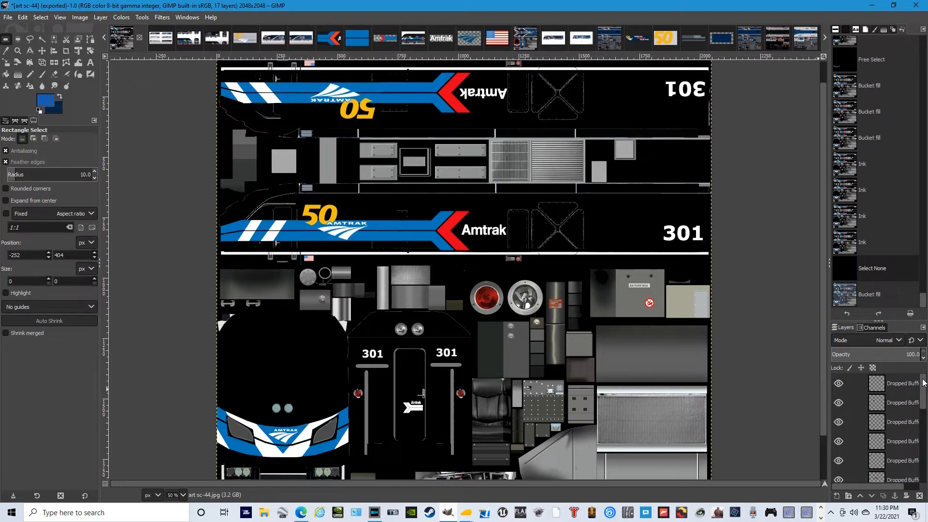
pyautogui.moveTo(923, 381); pyautogui.dragTo(920, 426)
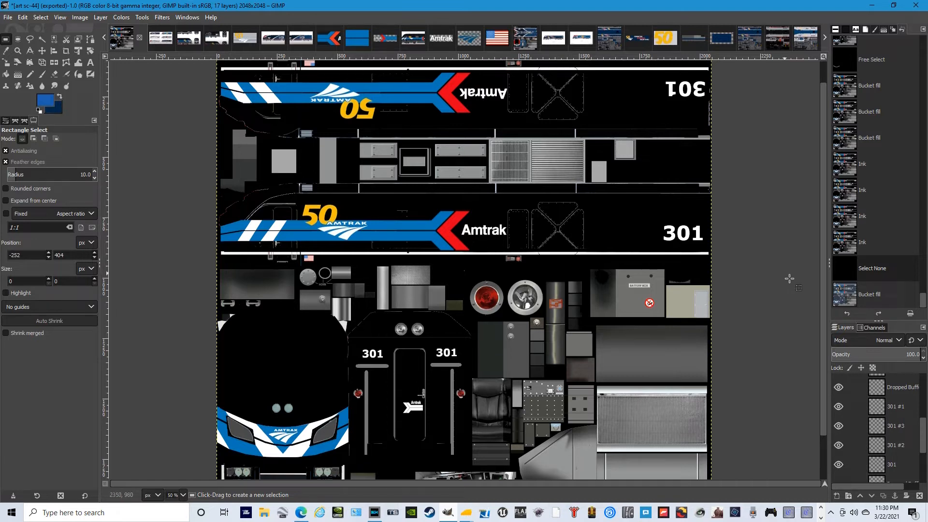
pyautogui.click(898, 409)
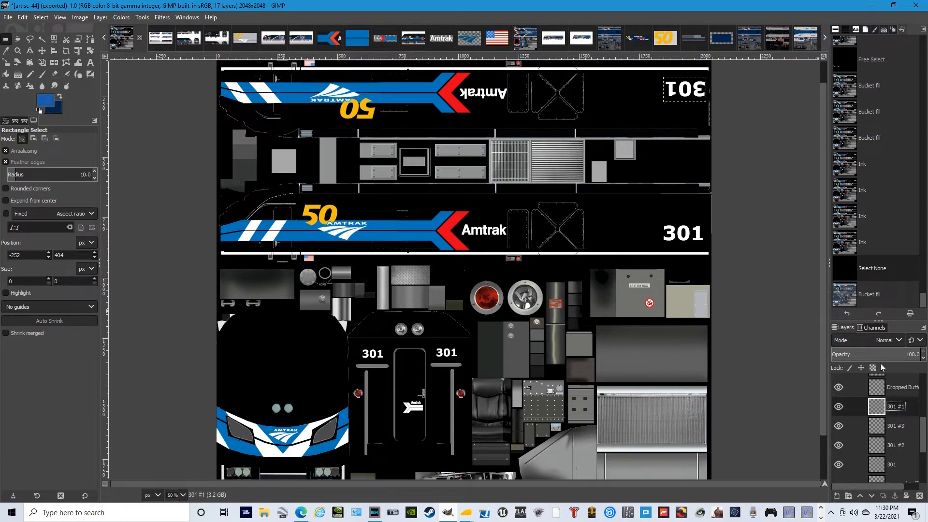
pyautogui.click(898, 387)
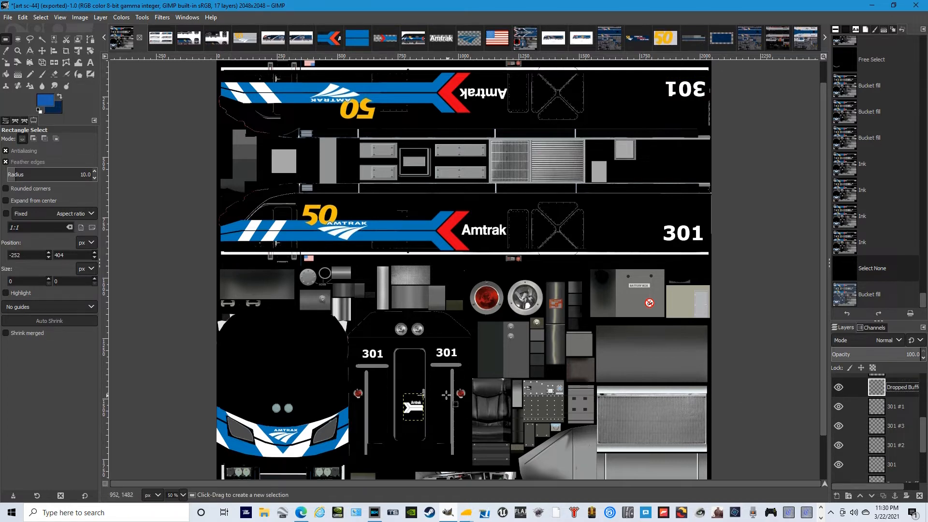
pyautogui.scroll(-3, 902, 433)
pyautogui.click(895, 419)
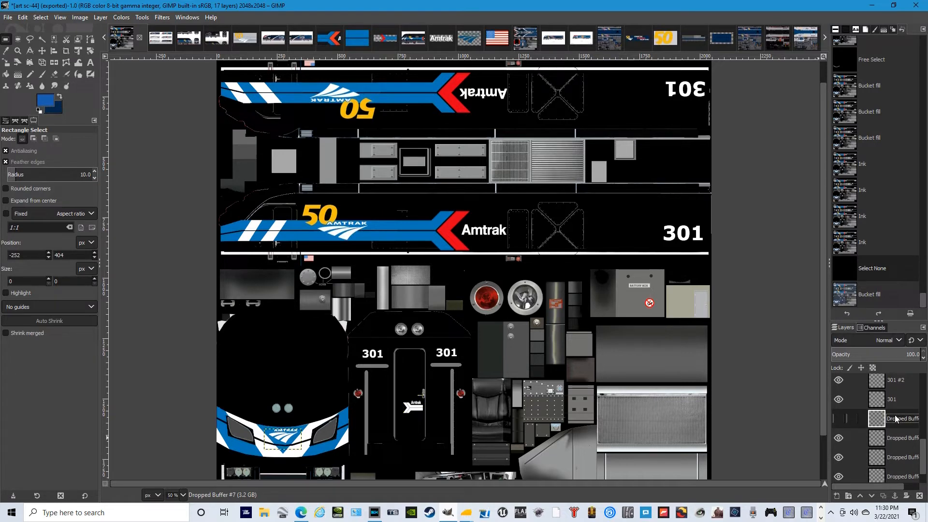
pyautogui.click(906, 457)
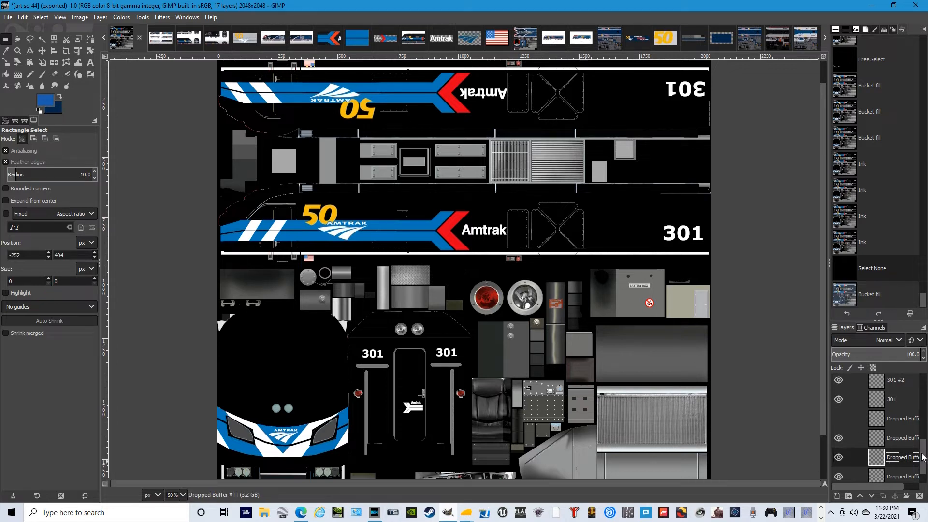
pyautogui.moveTo(923, 457); pyautogui.dragTo(924, 472)
pyautogui.click(892, 455)
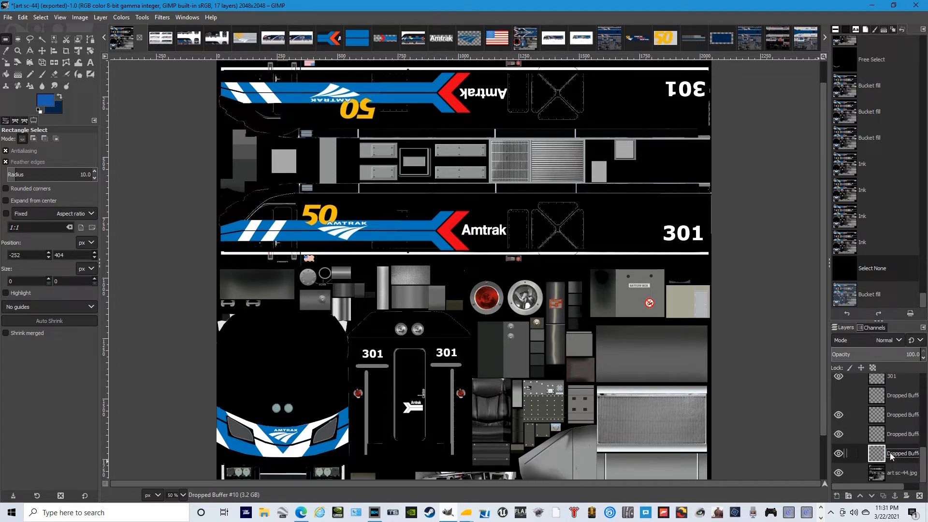
# - Inspect the base layer art sc-44.jpg, plus the Amtrak wordmark and 50 logo layers at the top of the stack
pyautogui.moveTo(822, 335); pyautogui.dragTo(812, 300)
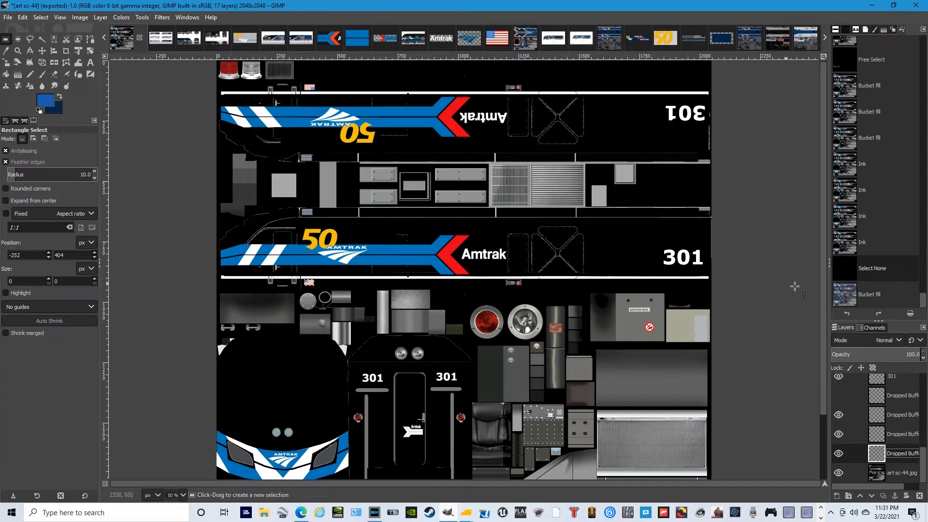
pyautogui.scroll(-2, 824, 300)
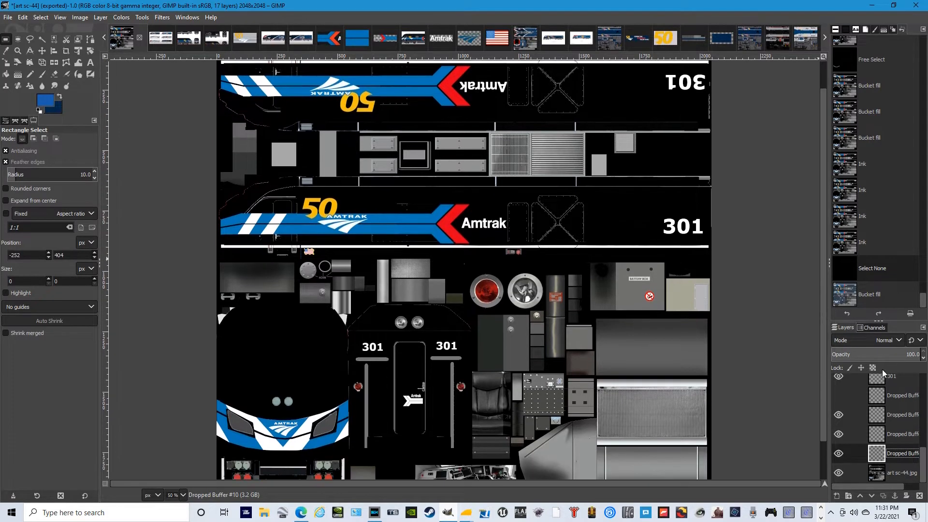
pyautogui.click(891, 473)
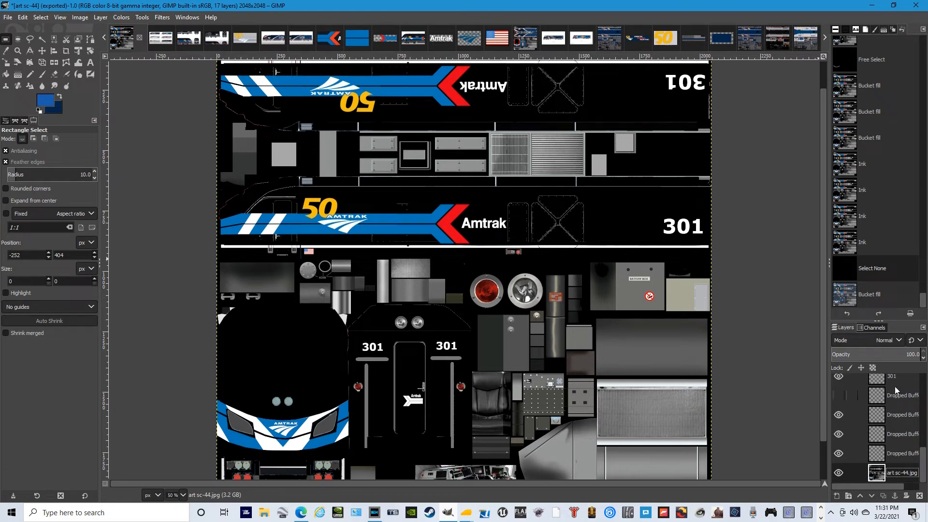
pyautogui.scroll(5, 924, 461)
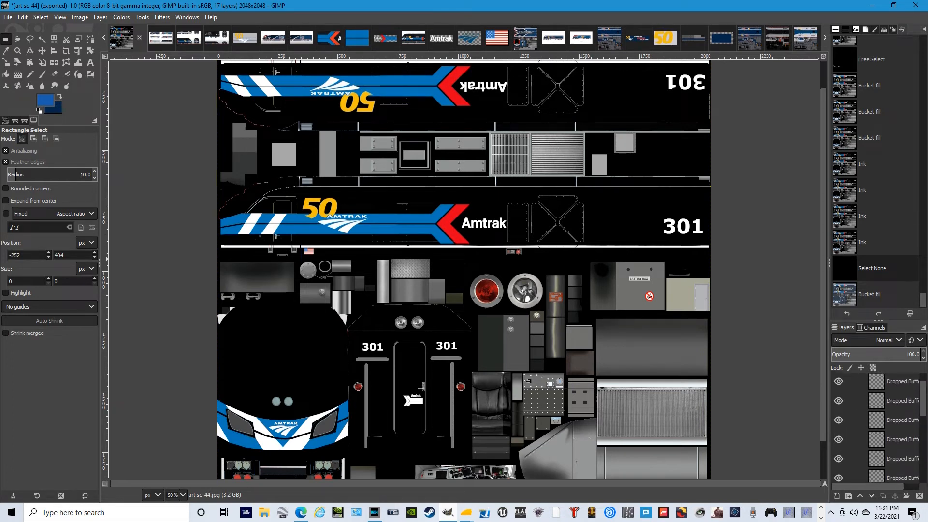
pyautogui.click(885, 382)
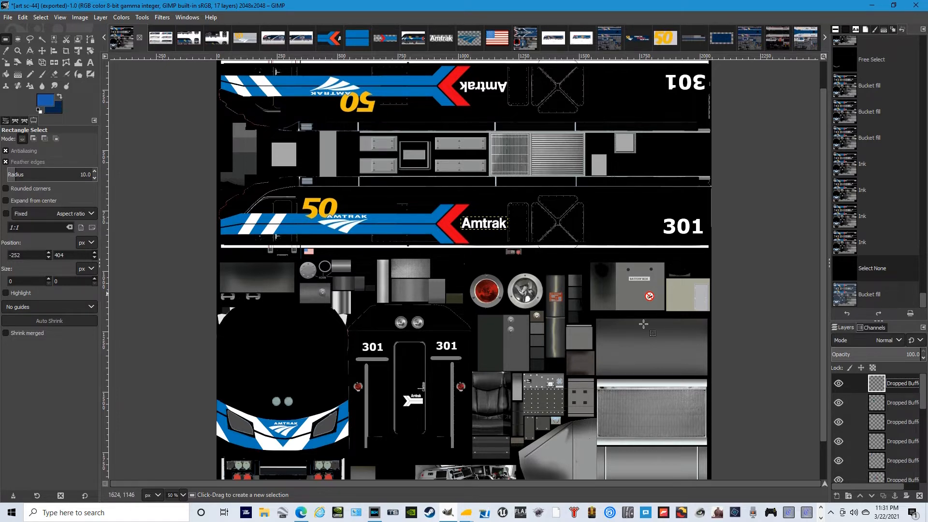
pyautogui.click(898, 406)
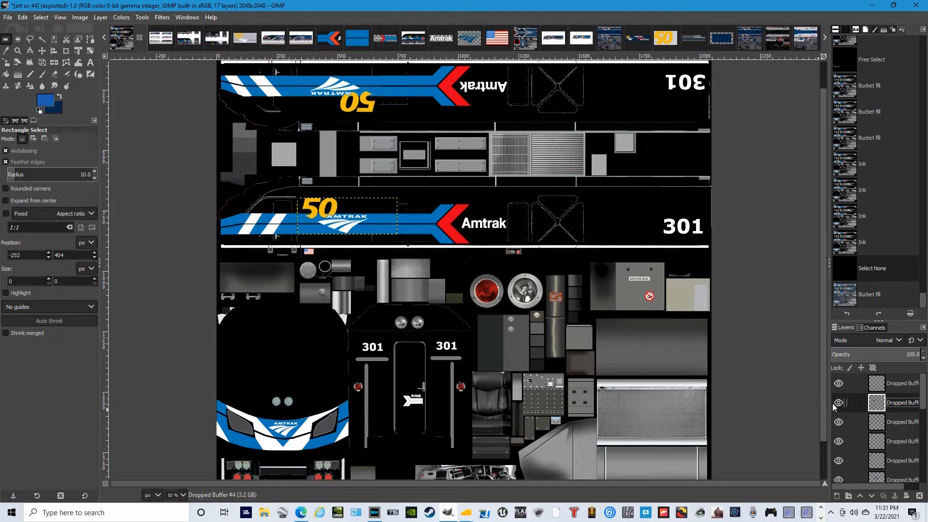
# - Select the Dropped Buffer #5 layer with the lower side's Amtrak wordmark and hide it
pyautogui.click(892, 383)
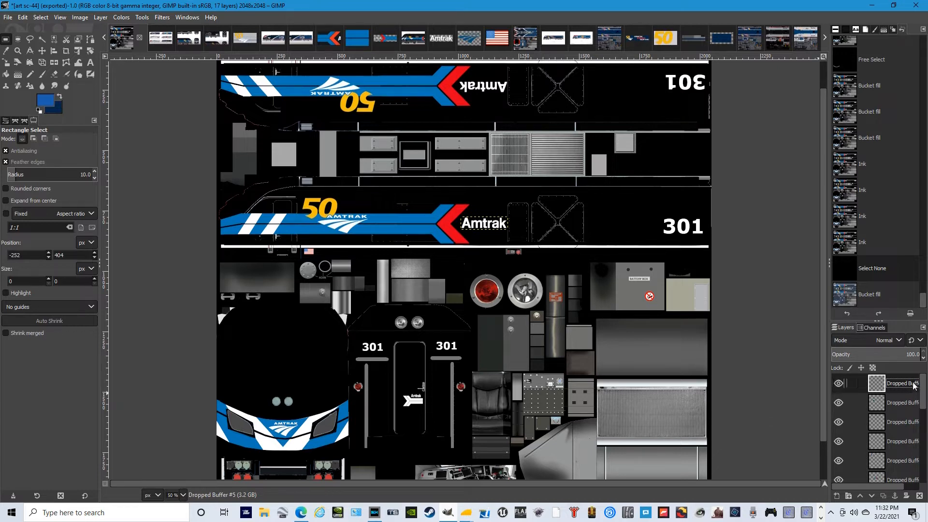
pyautogui.moveTo(868, 486); pyautogui.dragTo(884, 482)
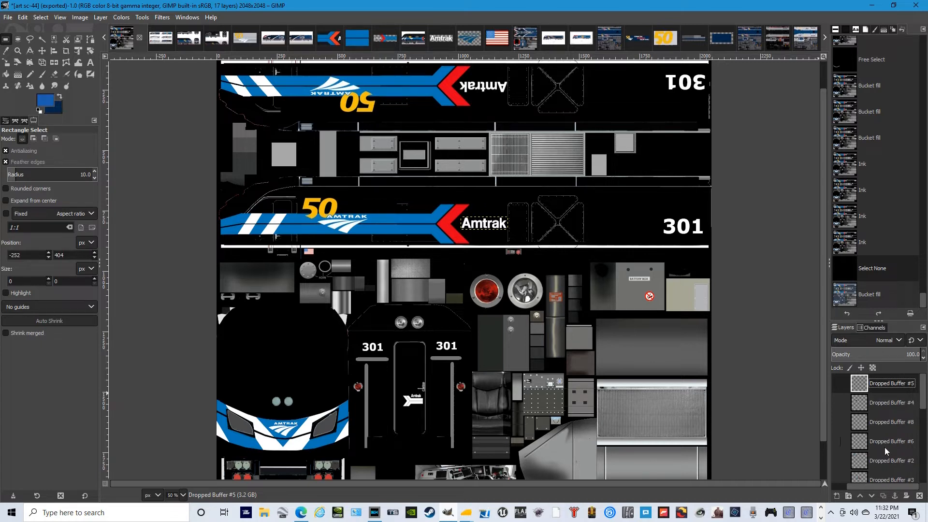
pyautogui.moveTo(883, 481); pyautogui.dragTo(849, 485)
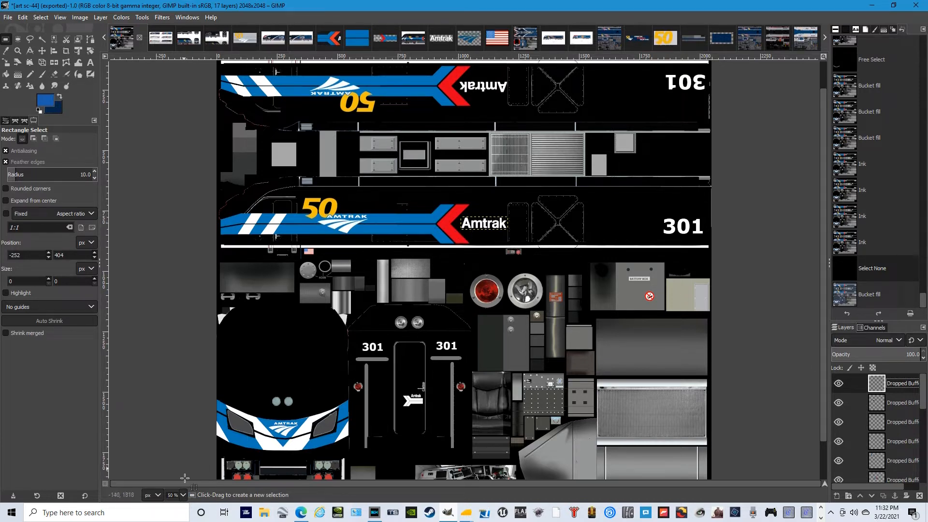
pyautogui.scroll(1, 184, 496)
pyautogui.scroll(1, 473, 372)
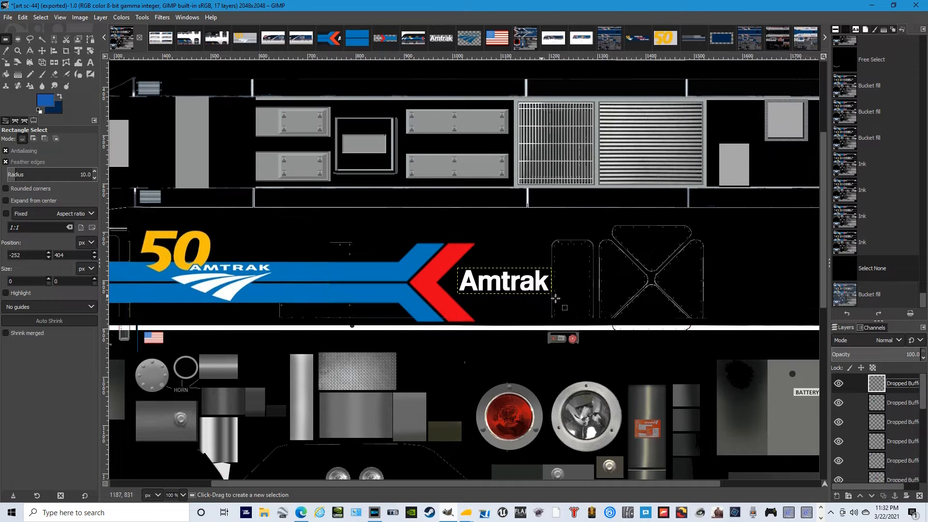
pyautogui.click(838, 384)
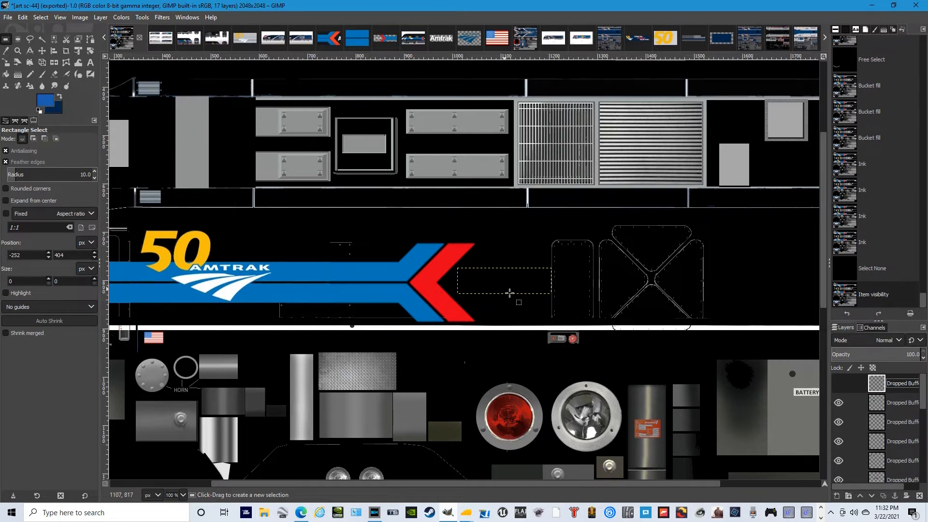
pyautogui.scroll(5, 515, 297)
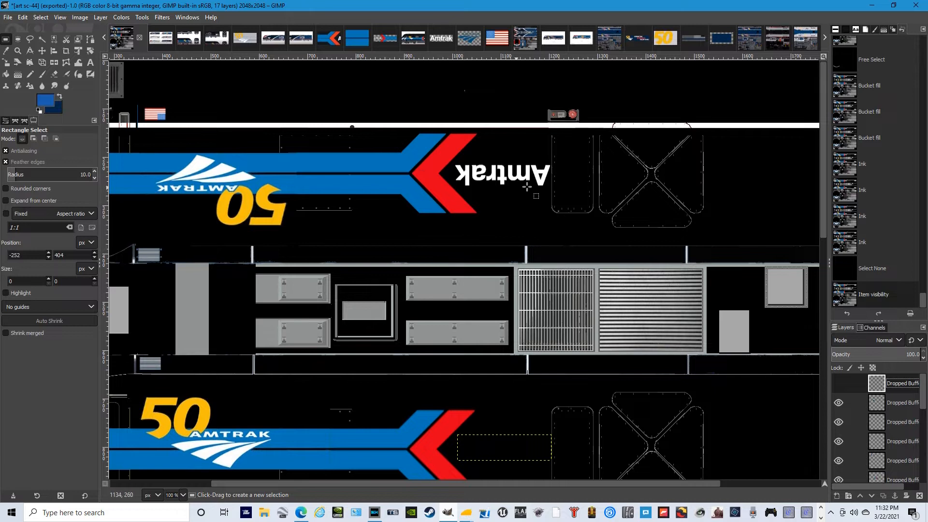
pyautogui.scroll(-3, 527, 204)
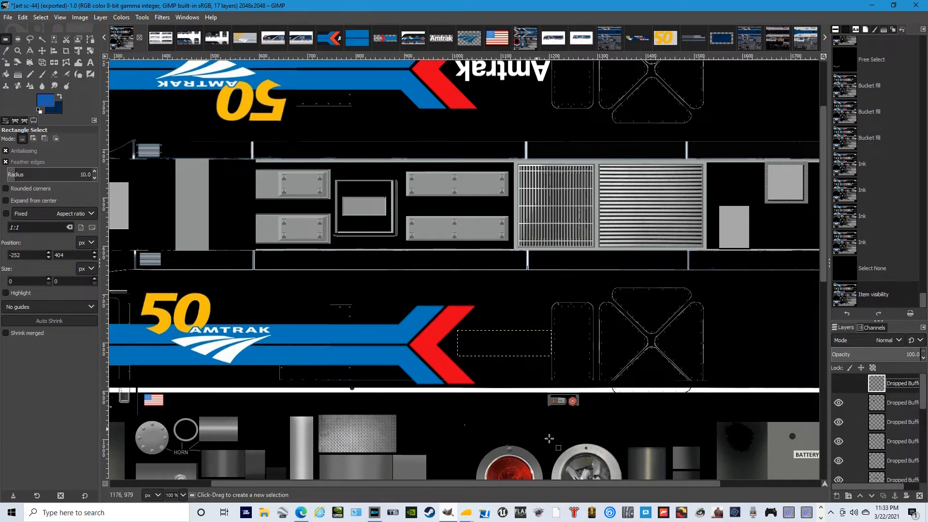
# - Toggle the lower 50 logo layer, Dropped Buffer #4, off and on, and show the Amtrak wordmark layer again
pyautogui.moveTo(561, 484); pyautogui.dragTo(512, 483)
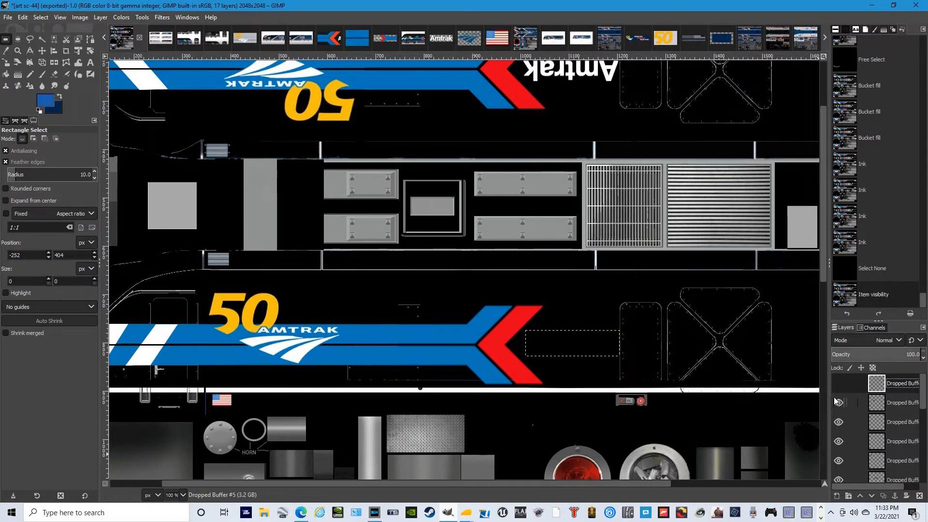
pyautogui.click(860, 404)
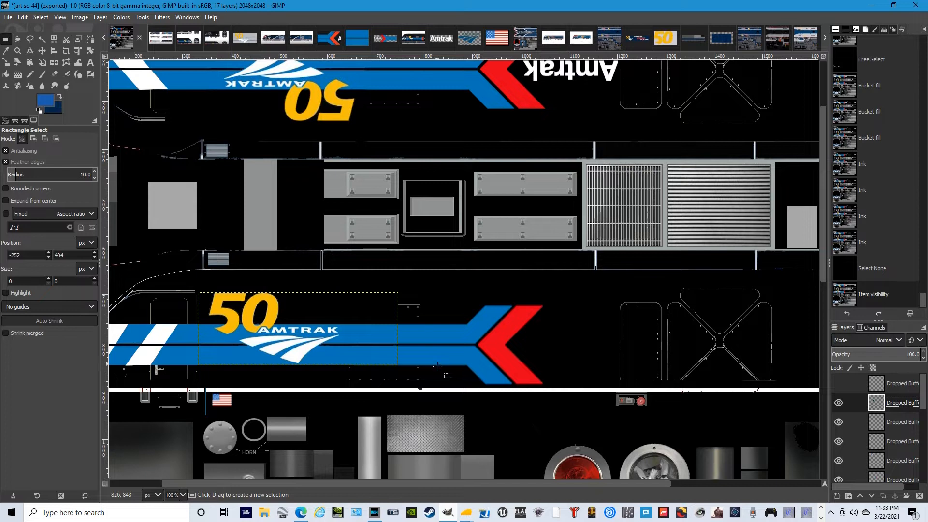
pyautogui.click(838, 403)
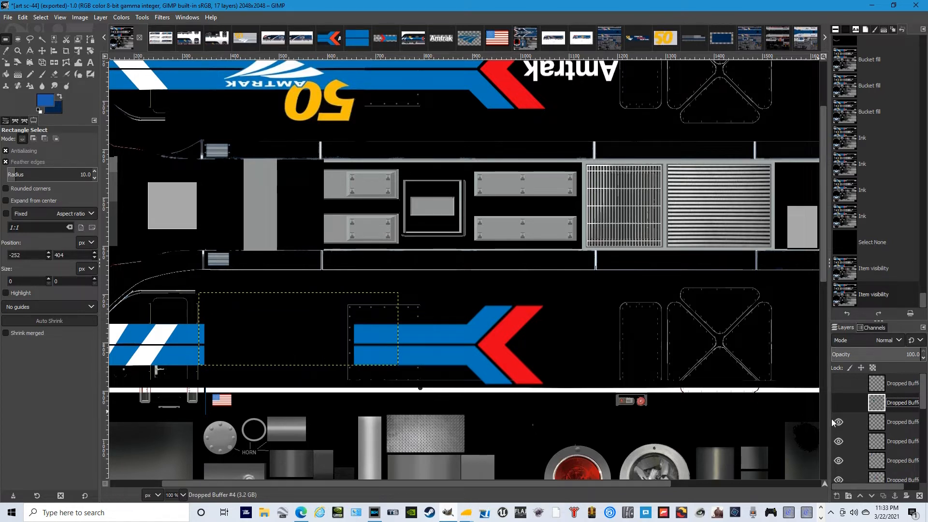
pyautogui.scroll(-2, 349, 329)
pyautogui.scroll(2, 348, 330)
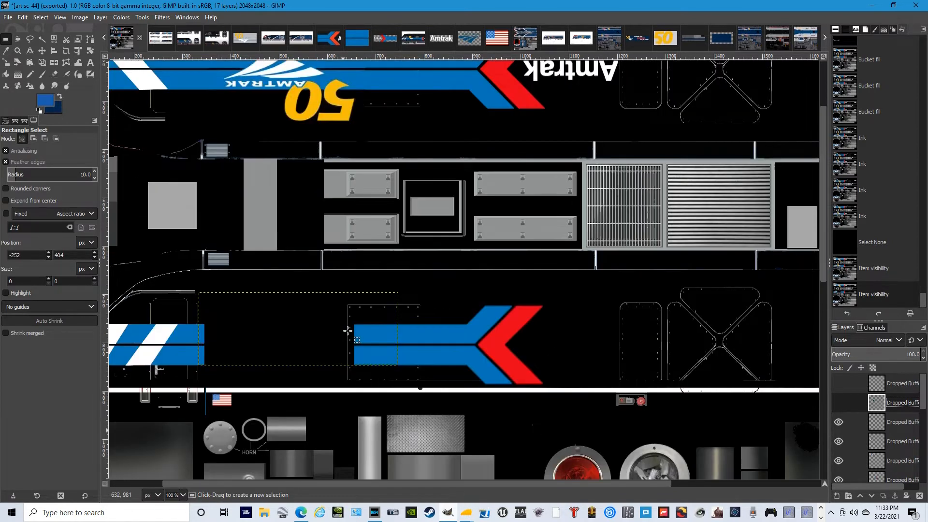
pyautogui.click(838, 403)
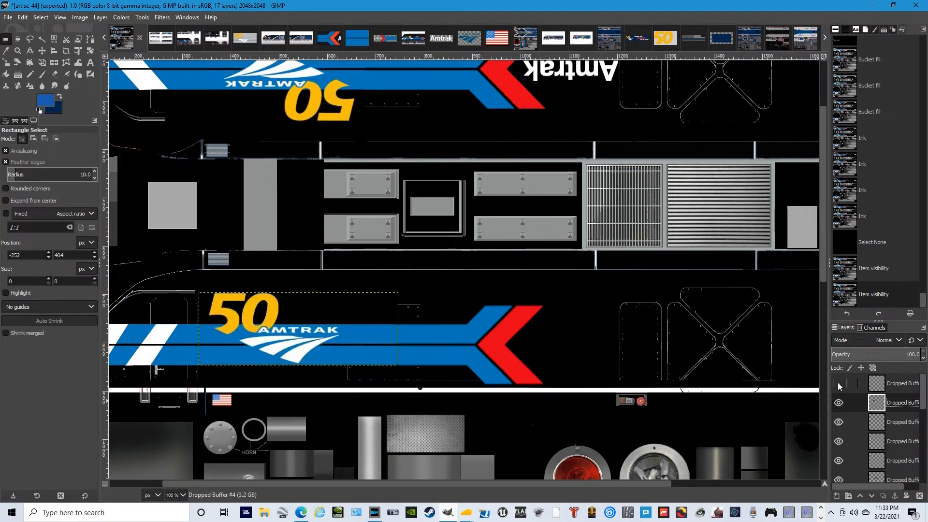
pyautogui.click(839, 384)
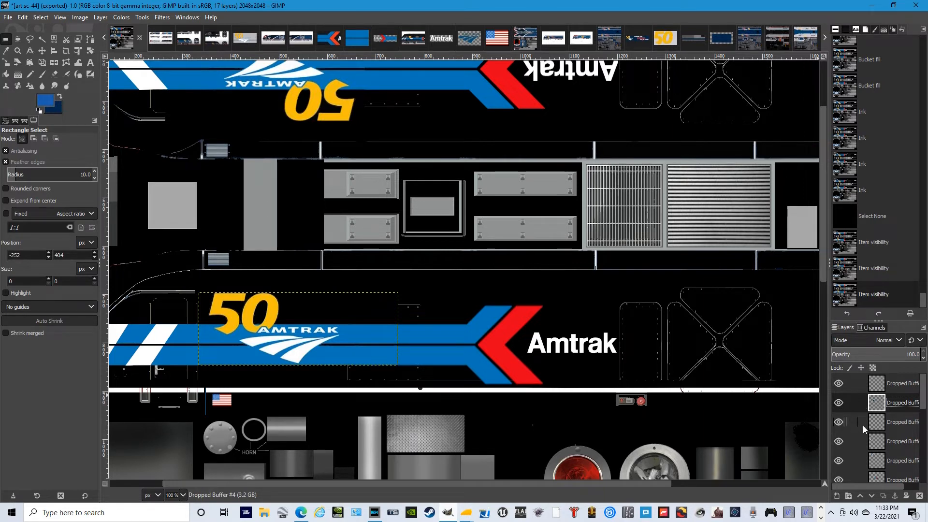
# - Hide the four locomotive number layers: 301 #1, 301 #3, 301 #2 and 301
pyautogui.click(886, 424)
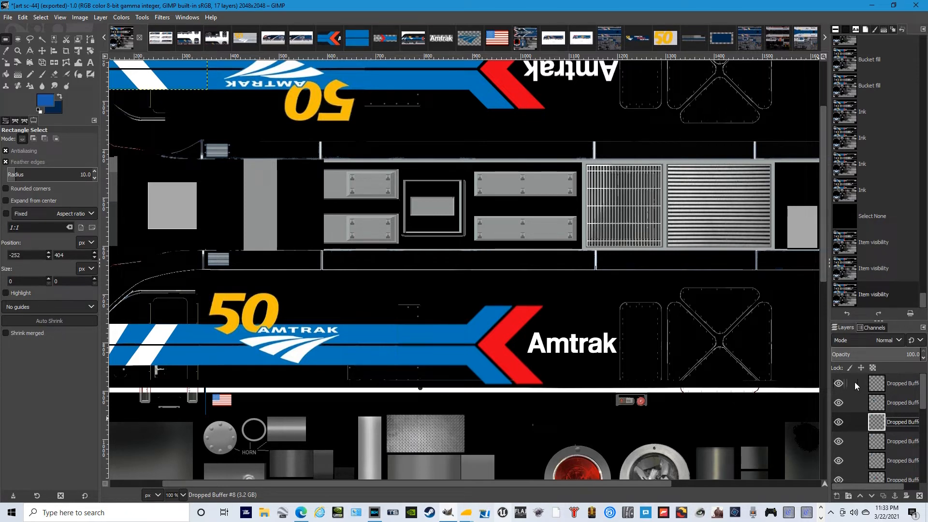
pyautogui.scroll(-5, 854, 404)
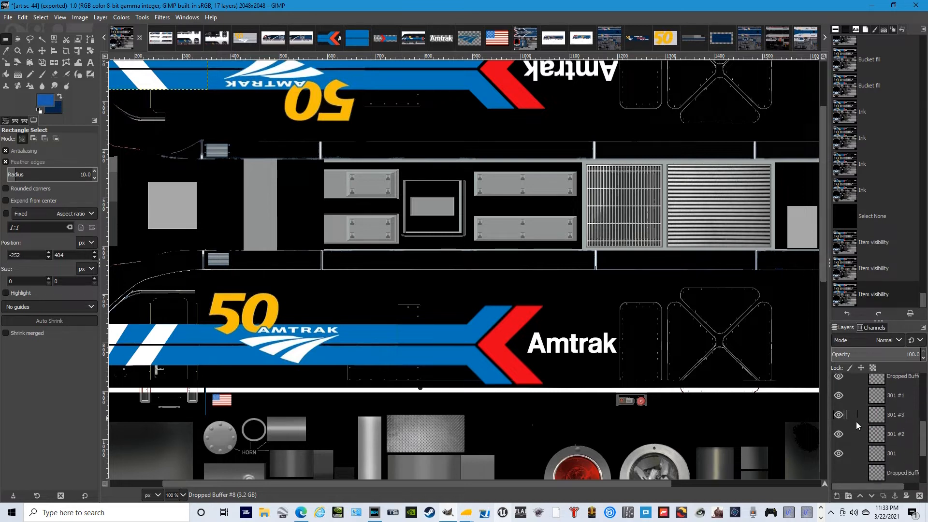
pyautogui.scroll(-2, 183, 495)
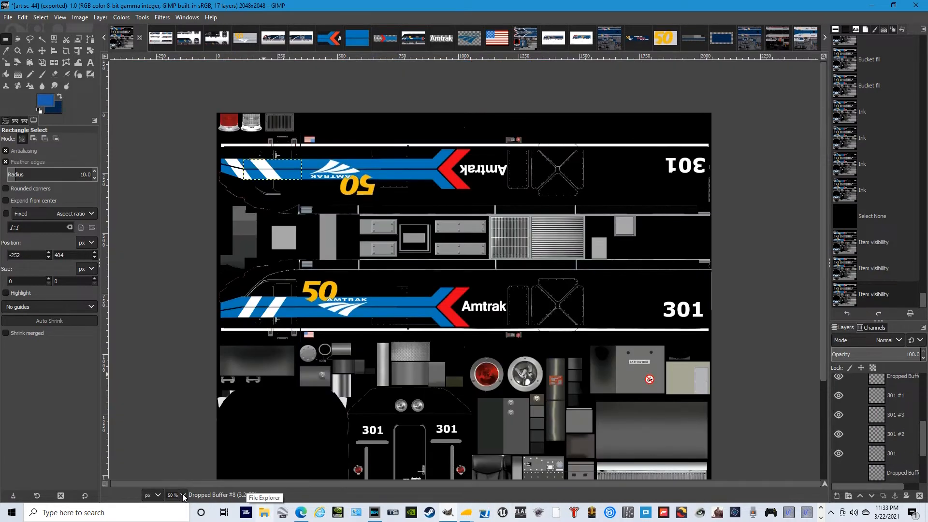
pyautogui.scroll(-3, 825, 337)
pyautogui.scroll(-1, 819, 360)
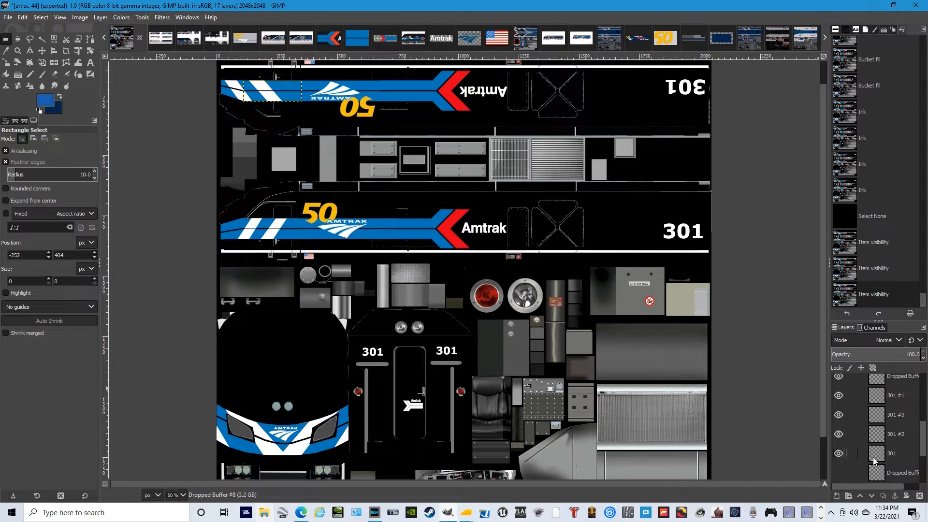
pyautogui.click(838, 395)
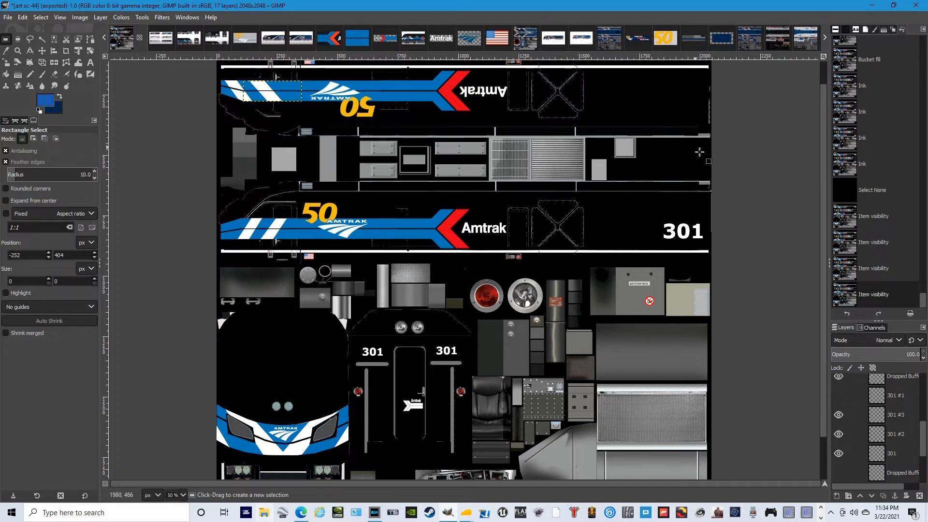
pyautogui.click(838, 415)
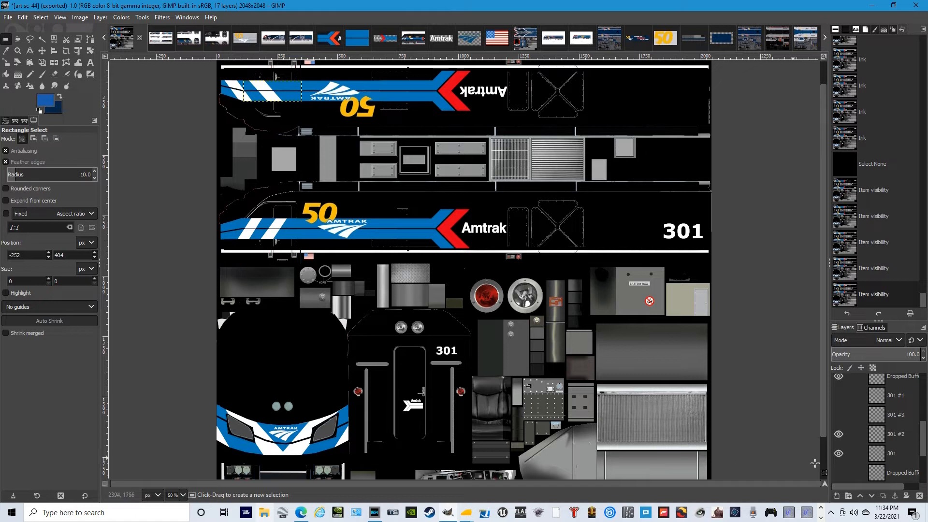
pyautogui.click(838, 434)
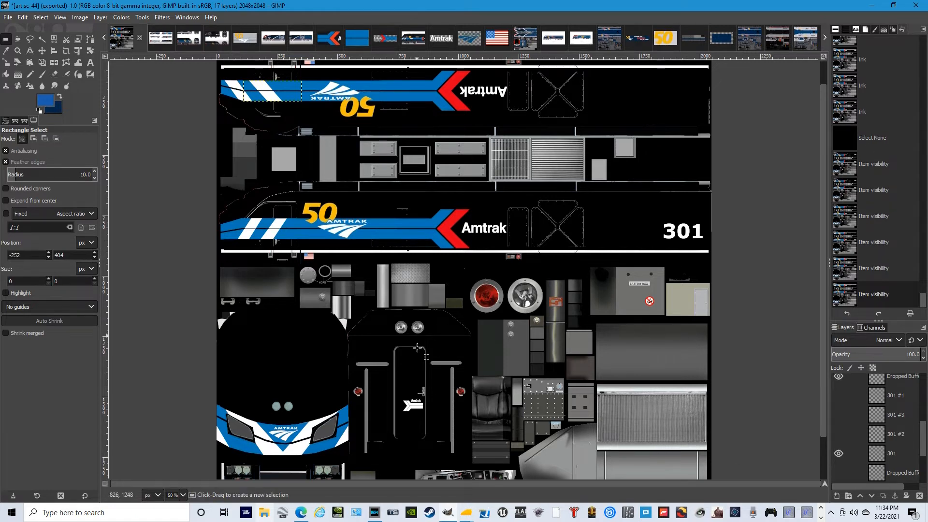
pyautogui.click(841, 454)
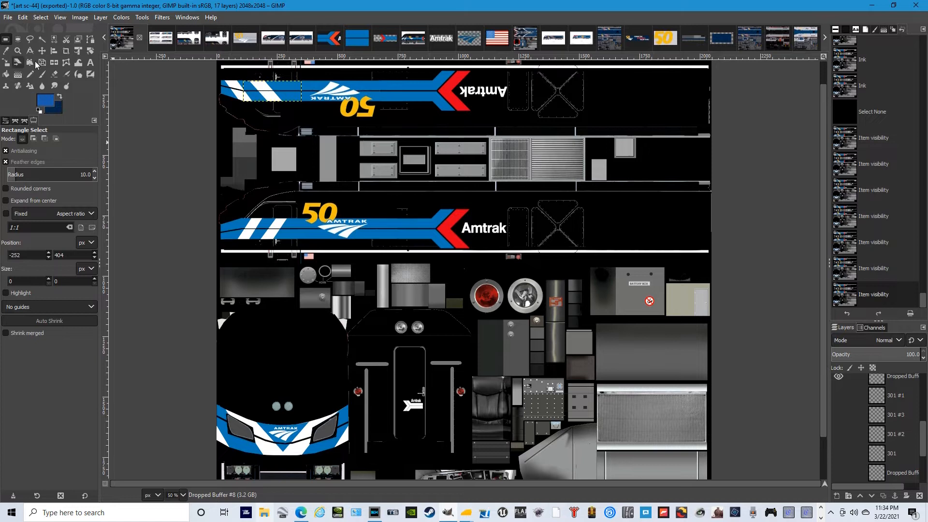
# - Show the four locomotive number layers again: 301 #1, 301 #3, 301 #2 and 301
pyautogui.click(840, 395)
pyautogui.click(838, 415)
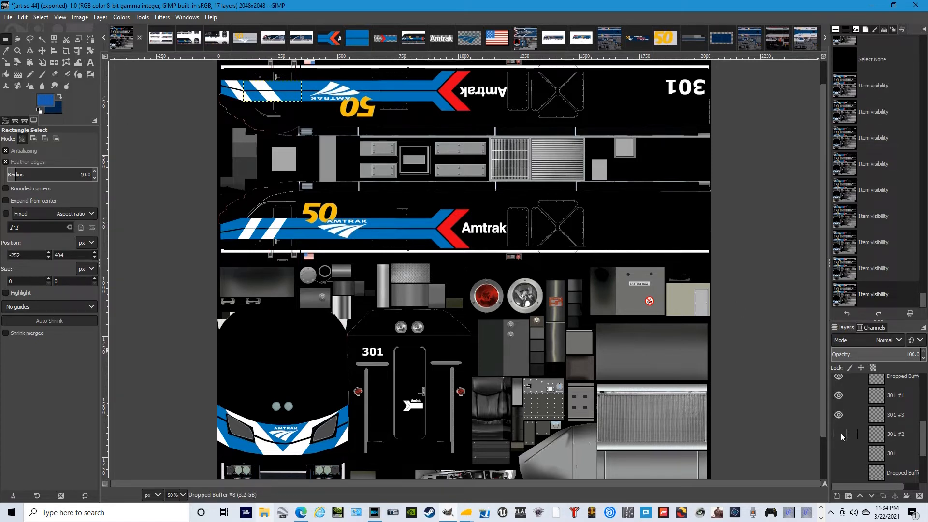
pyautogui.click(839, 434)
pyautogui.click(839, 453)
pyautogui.moveTo(899, 396); pyautogui.dragTo(512, 275)
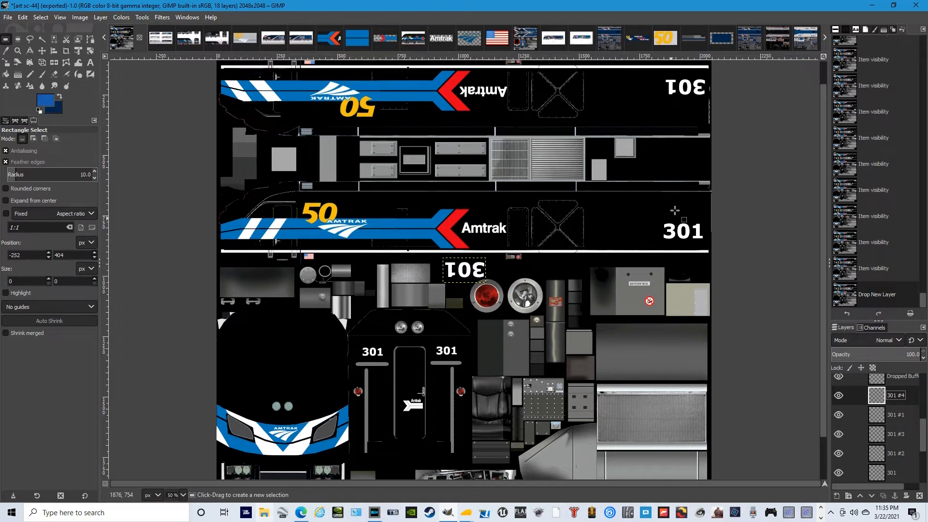
pyautogui.click(22, 17)
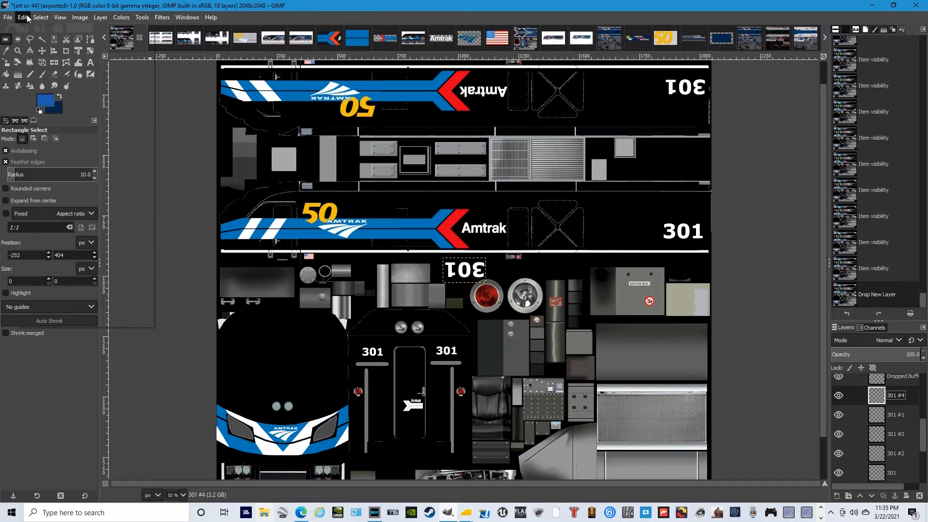
pyautogui.click(38, 28)
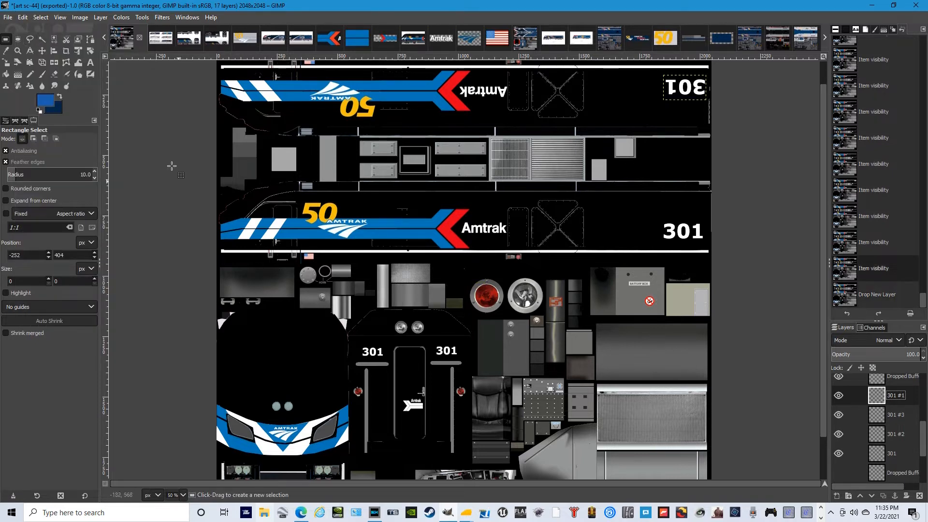
# - Add a text box beside the lower side's 301 number with the Text tool and enter dsa
pyautogui.press('t')
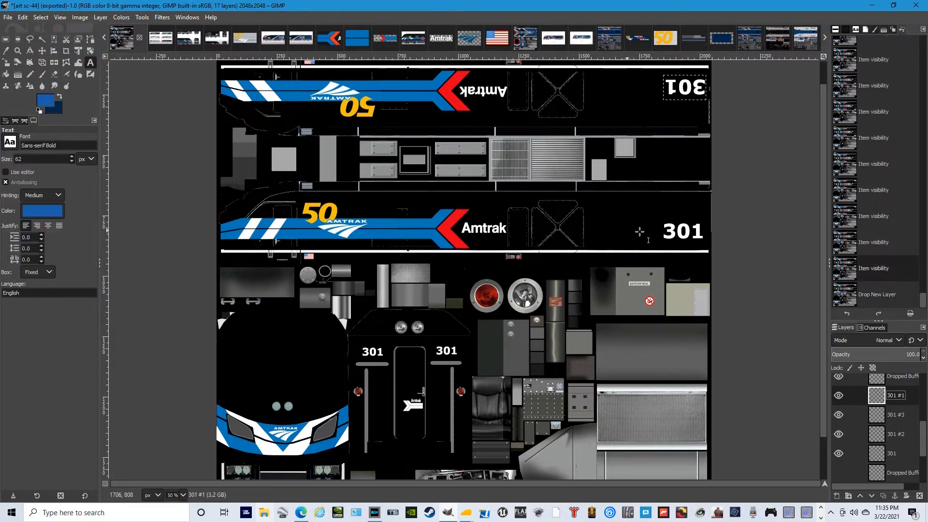
pyautogui.moveTo(568, 197); pyautogui.dragTo(659, 248)
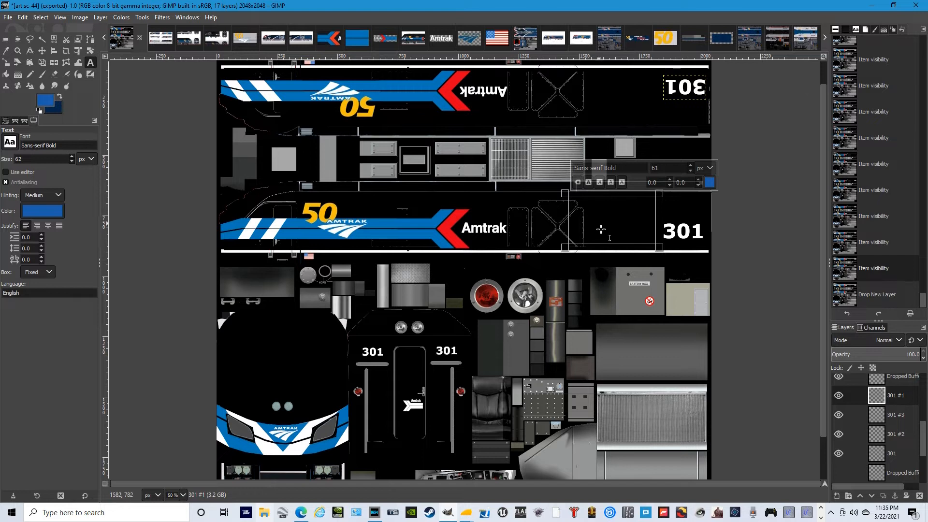
pyautogui.click(503, 193)
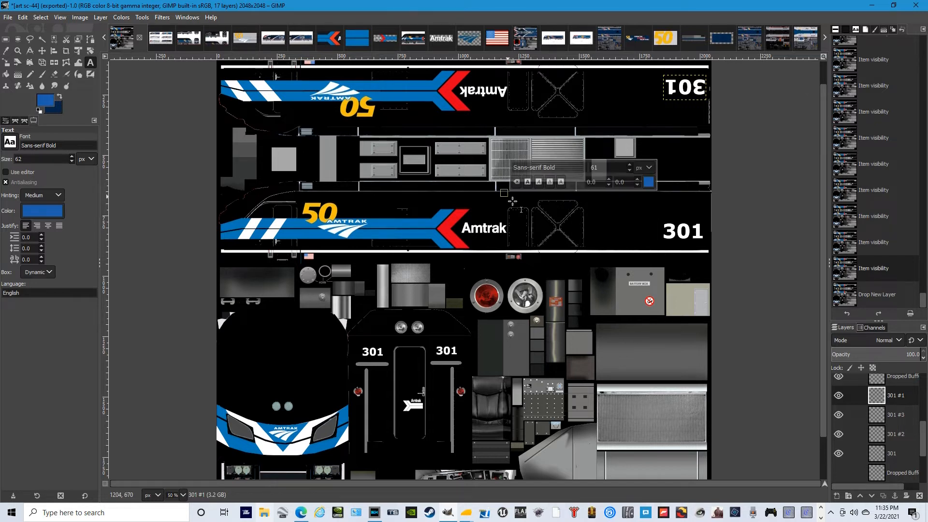
pyautogui.click(592, 202)
pyautogui.moveTo(592, 202); pyautogui.dragTo(667, 250)
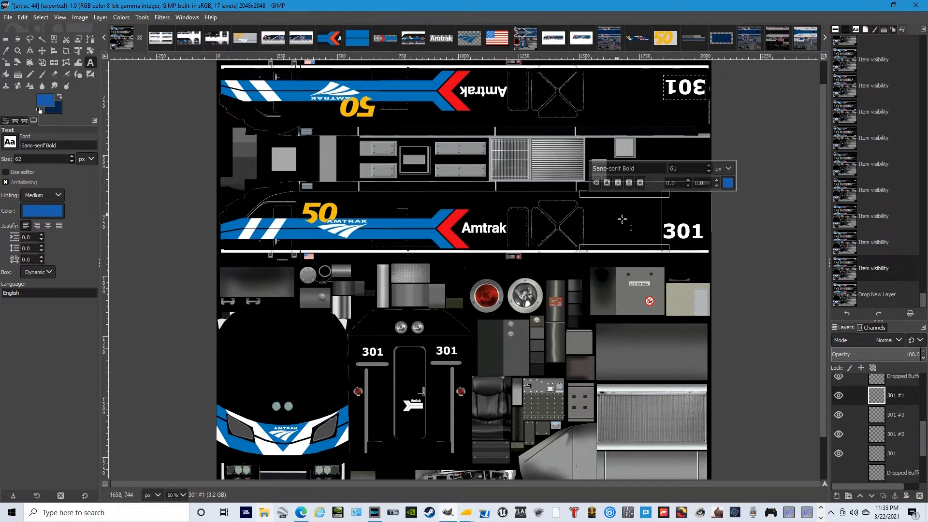
pyautogui.write('dsa')
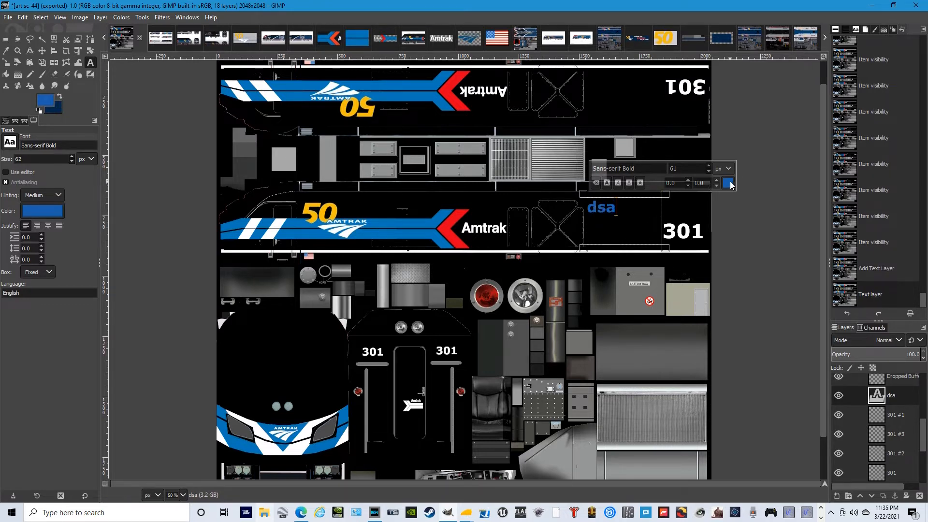
# - Recolour the whole dsa text white (ffffff)
pyautogui.click(730, 184)
pyautogui.click(777, 234)
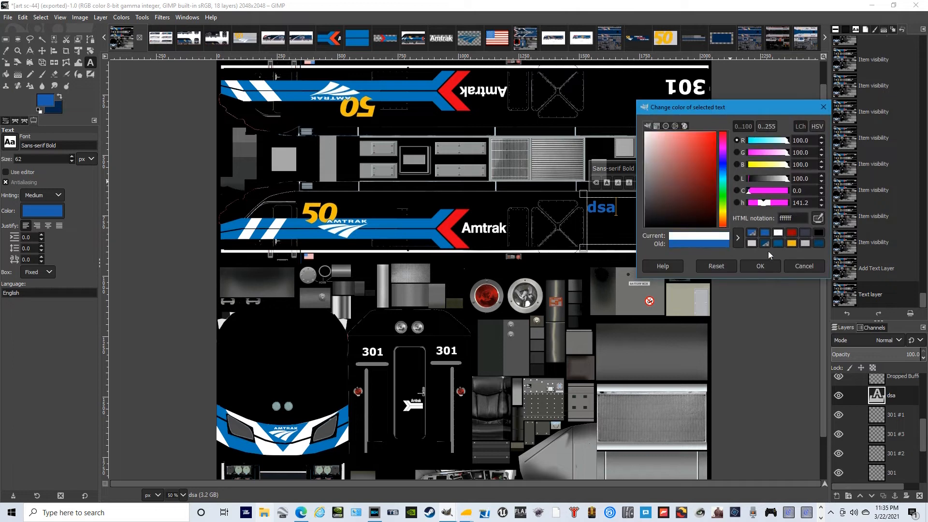
pyautogui.click(760, 265)
pyautogui.doubleClick(596, 213)
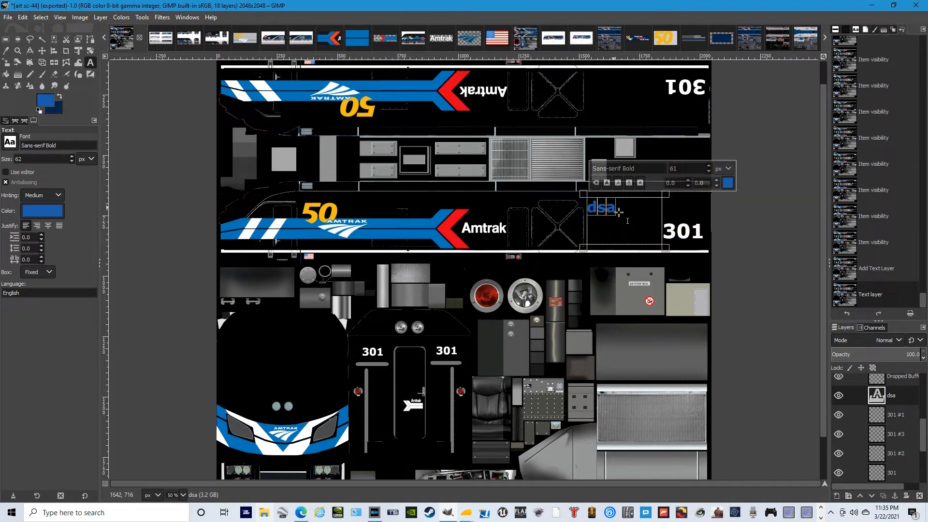
pyautogui.click(727, 182)
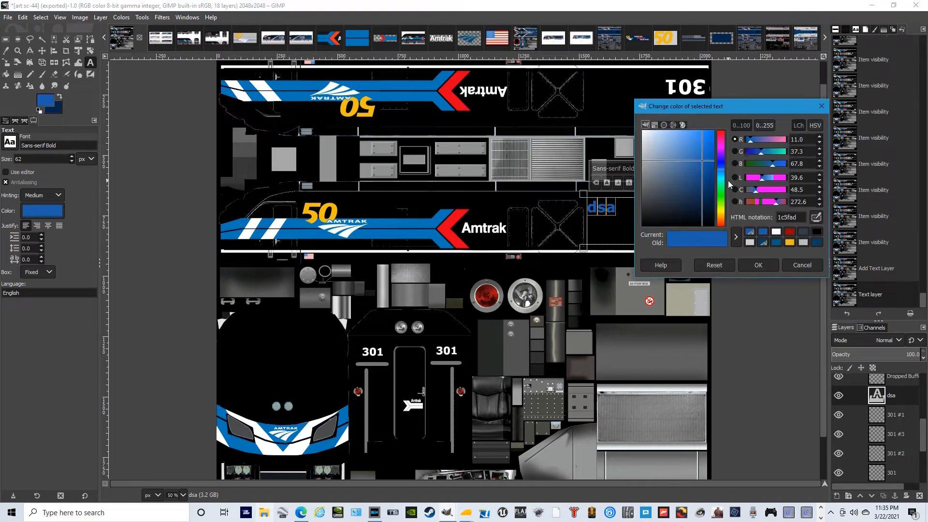
pyautogui.click(776, 233)
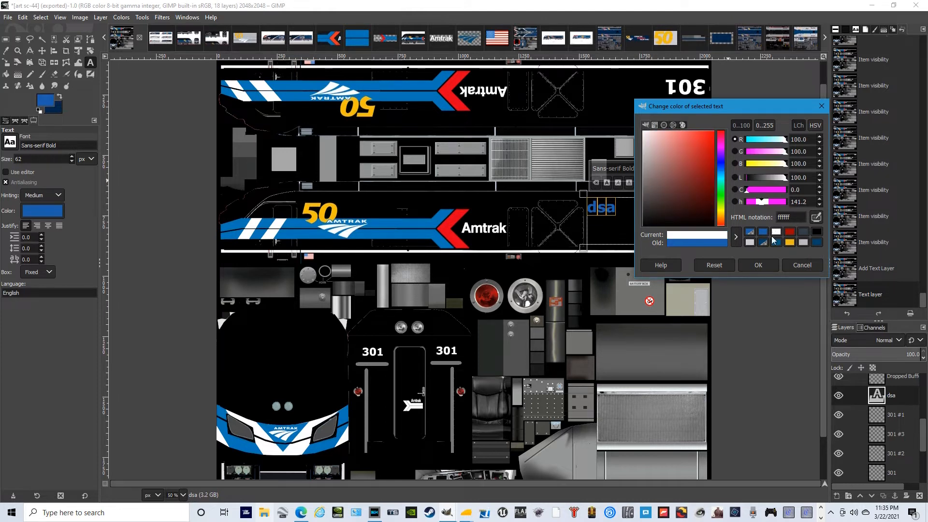
pyautogui.click(758, 266)
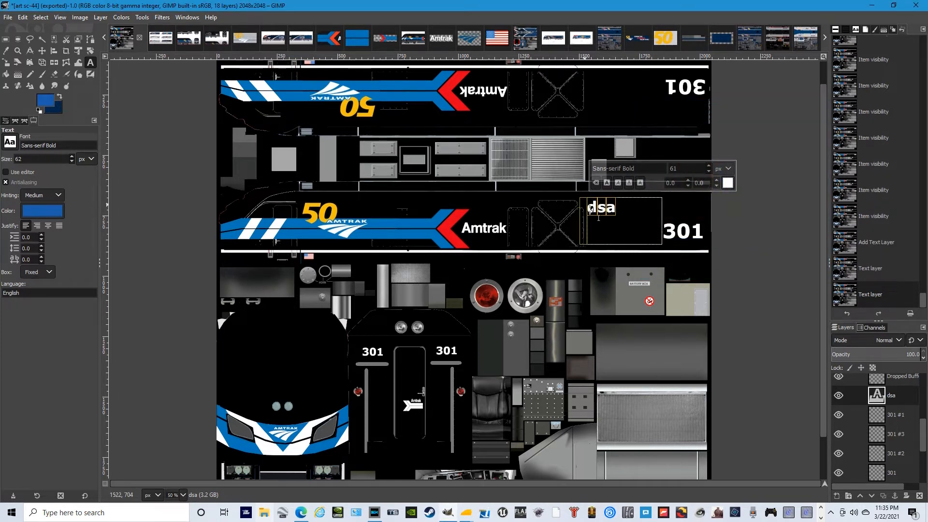
# - Recolour the selected dsa text red, followed by dark slate grey
pyautogui.click(727, 183)
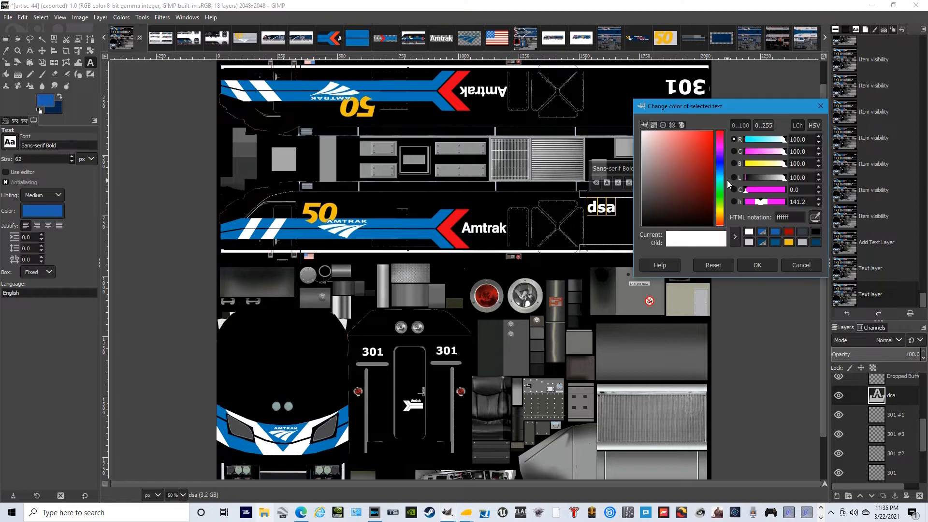
pyautogui.click(784, 235)
pyautogui.click(757, 265)
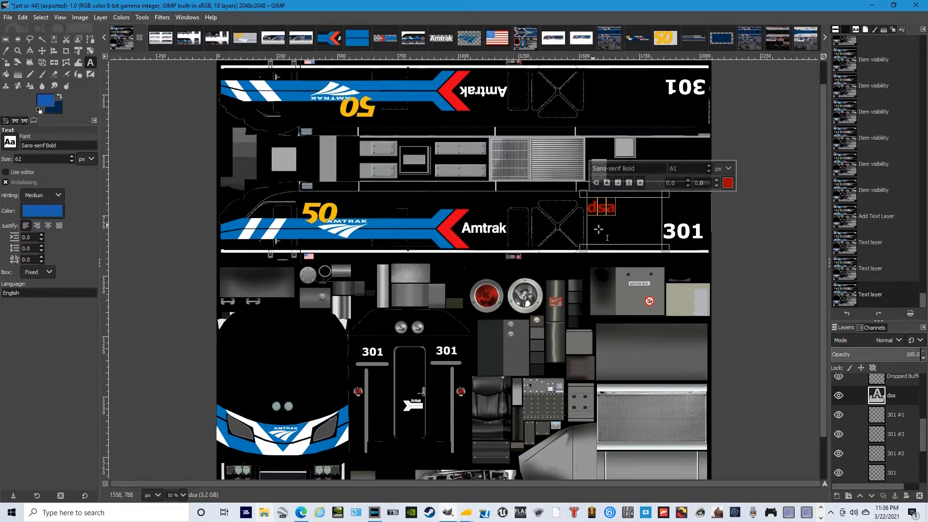
pyautogui.click(726, 184)
pyautogui.click(798, 236)
pyautogui.click(755, 265)
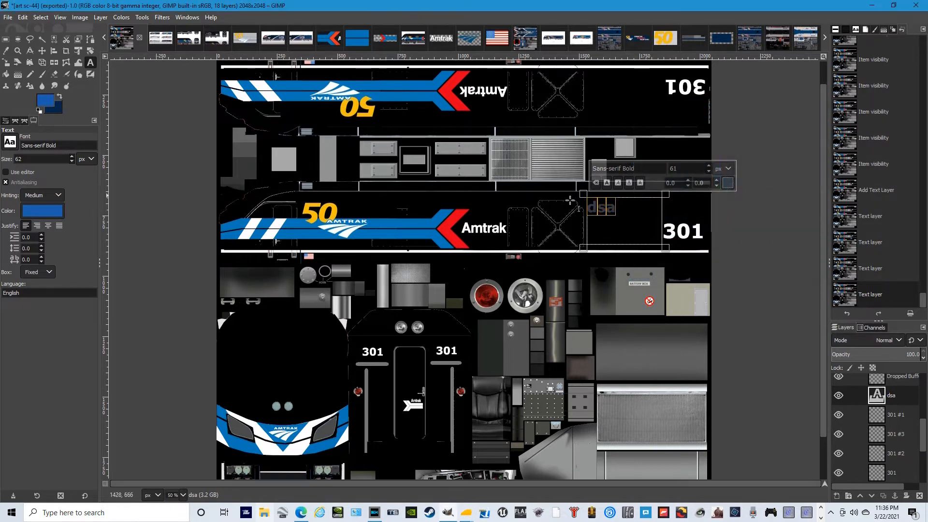
pyautogui.click(625, 210)
pyautogui.moveTo(588, 208); pyautogui.dragTo(636, 213)
pyautogui.click(636, 214)
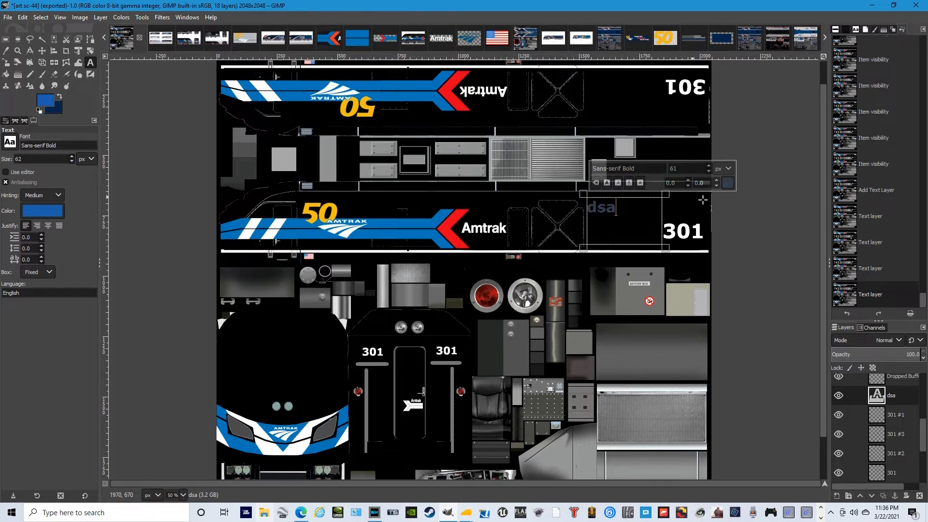
pyautogui.click(727, 183)
pyautogui.click(770, 243)
pyautogui.click(812, 265)
# - Erase the dsa text and delete its empty text layer from the stack
pyautogui.press('BackSpace')
pyautogui.press('BackSpace')
pyautogui.press('BackSpace')
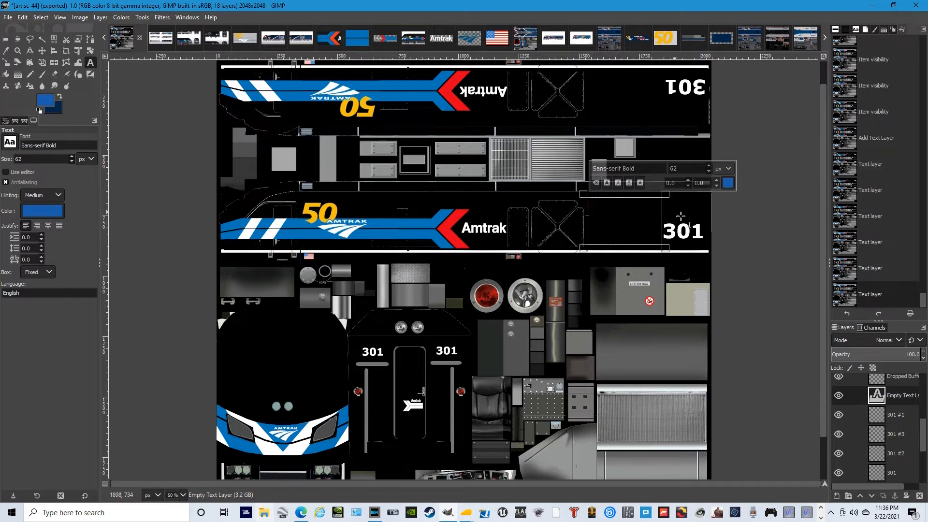
pyautogui.click(5, 41)
pyautogui.moveTo(637, 214); pyautogui.dragTo(595, 220)
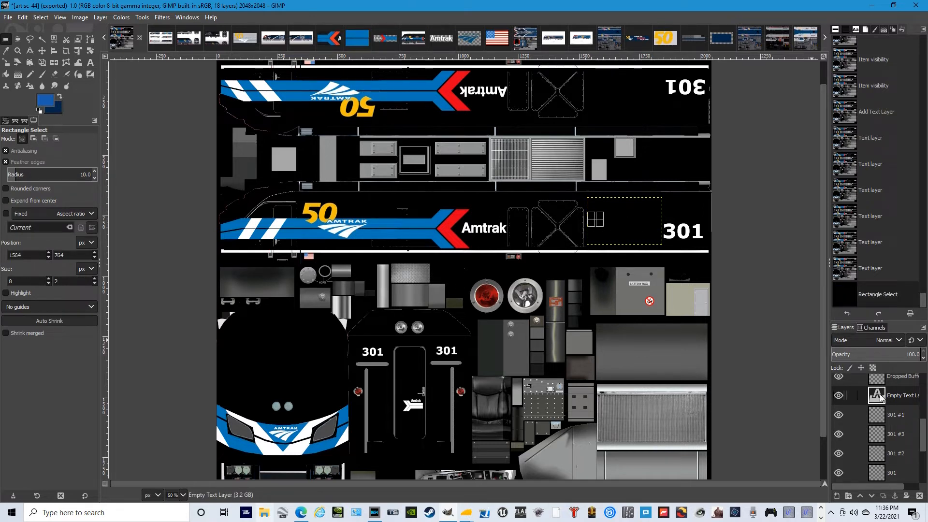
pyautogui.moveTo(877, 487); pyautogui.dragTo(894, 488)
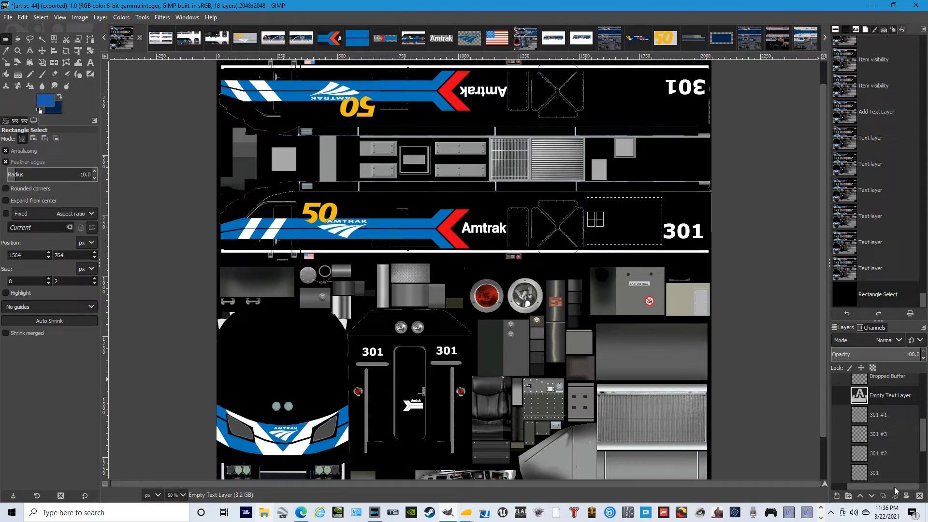
pyautogui.moveTo(894, 486); pyautogui.dragTo(870, 485)
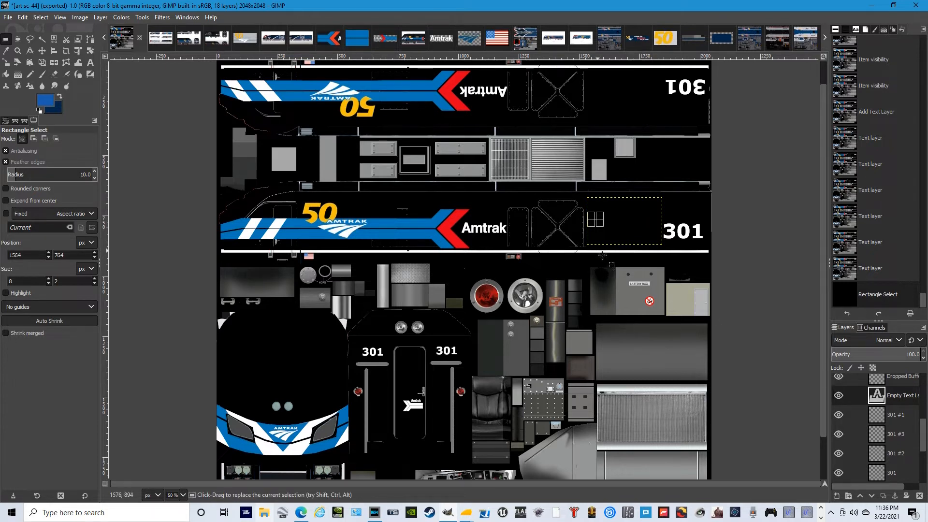
pyautogui.rightClick(889, 395)
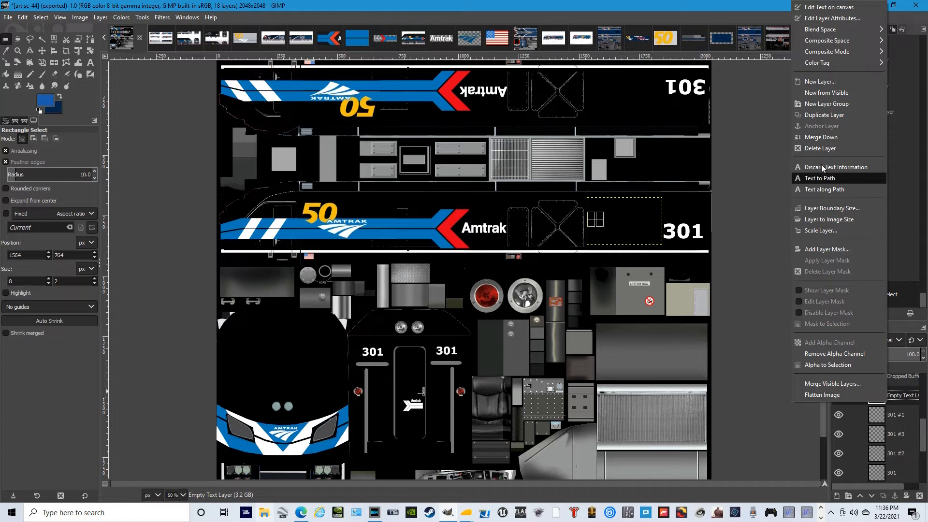
pyautogui.click(837, 147)
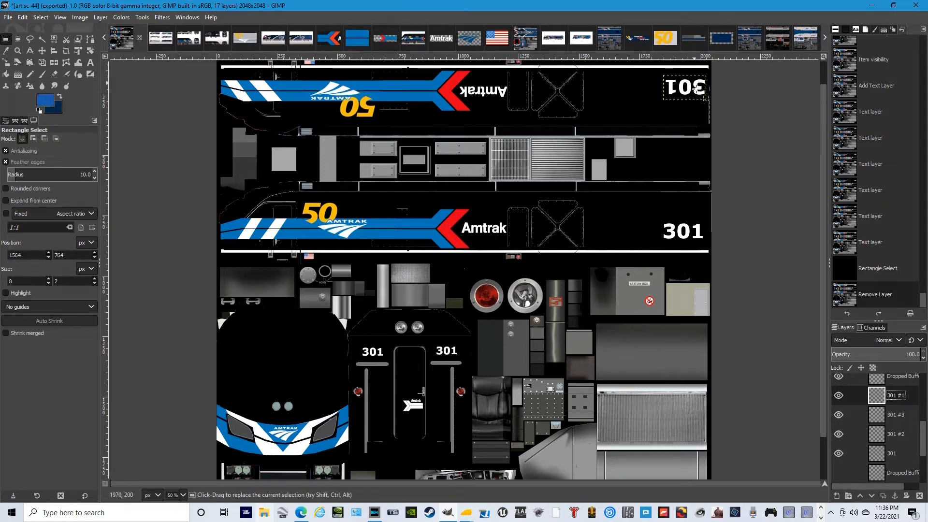
# - Move the lower side's 301 layer below the base layer art sc-44.jpg, and return it to just beneath 301 #2
pyautogui.click(894, 415)
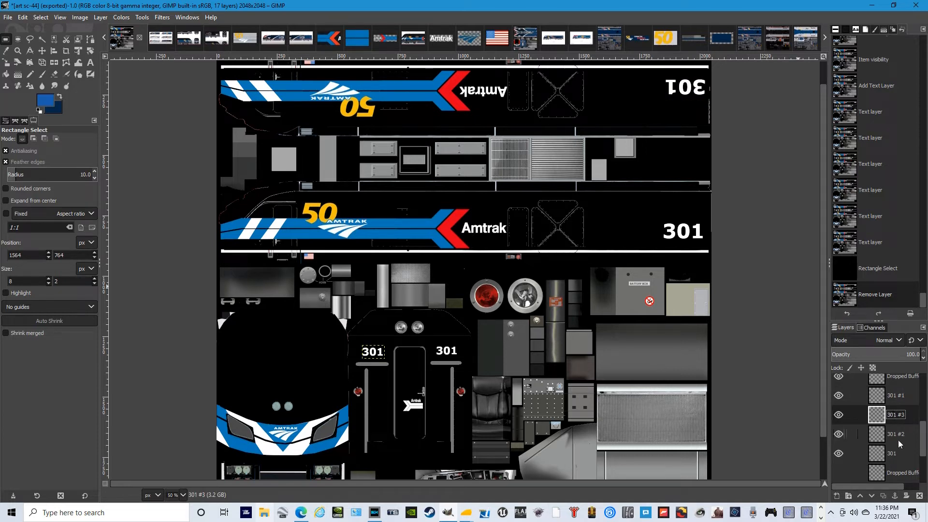
pyautogui.click(889, 453)
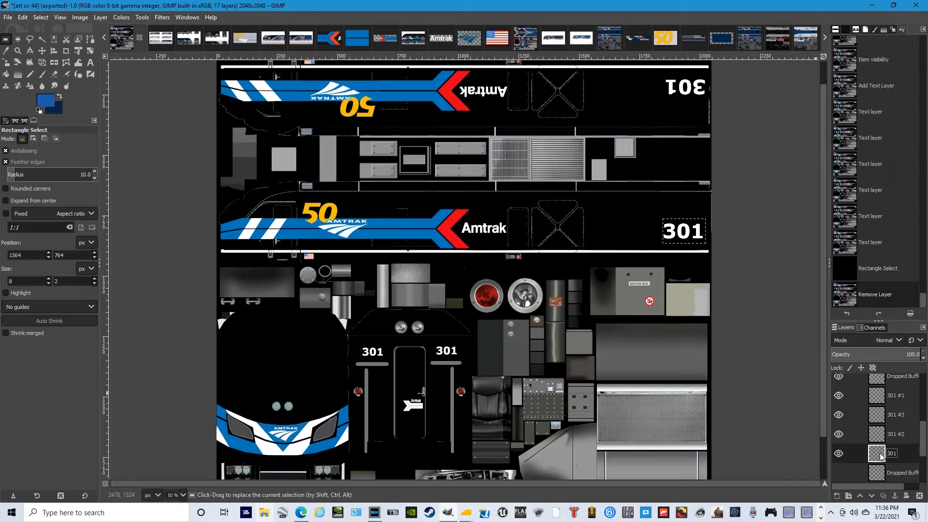
pyautogui.moveTo(923, 443); pyautogui.dragTo(926, 471)
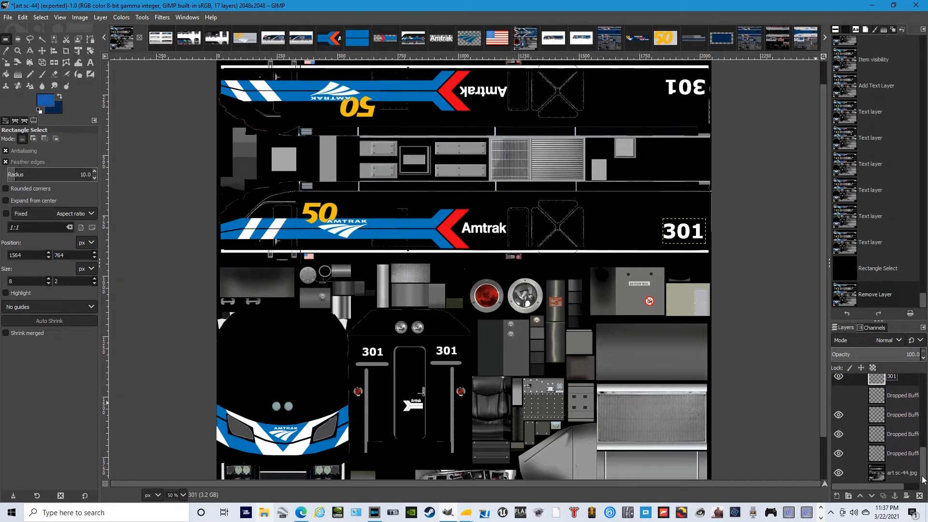
pyautogui.scroll(1, 899, 463)
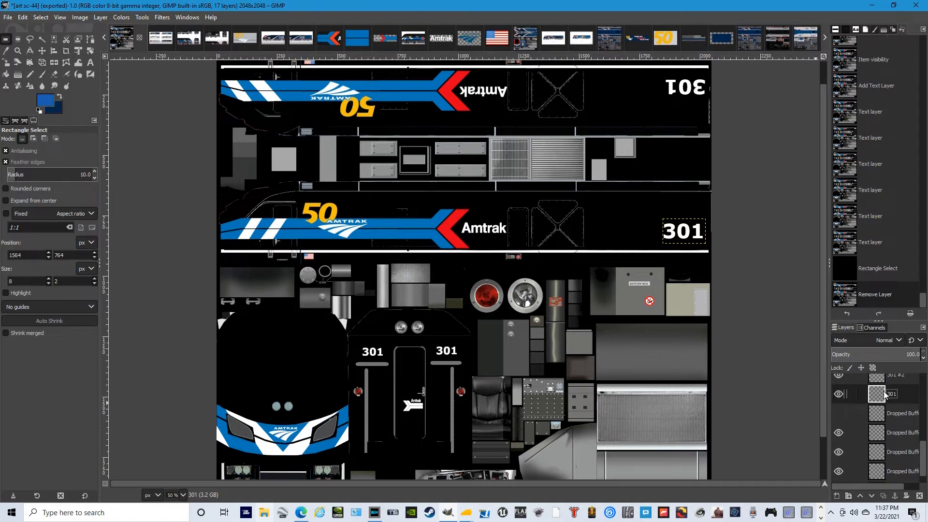
pyautogui.scroll(-1, 901, 424)
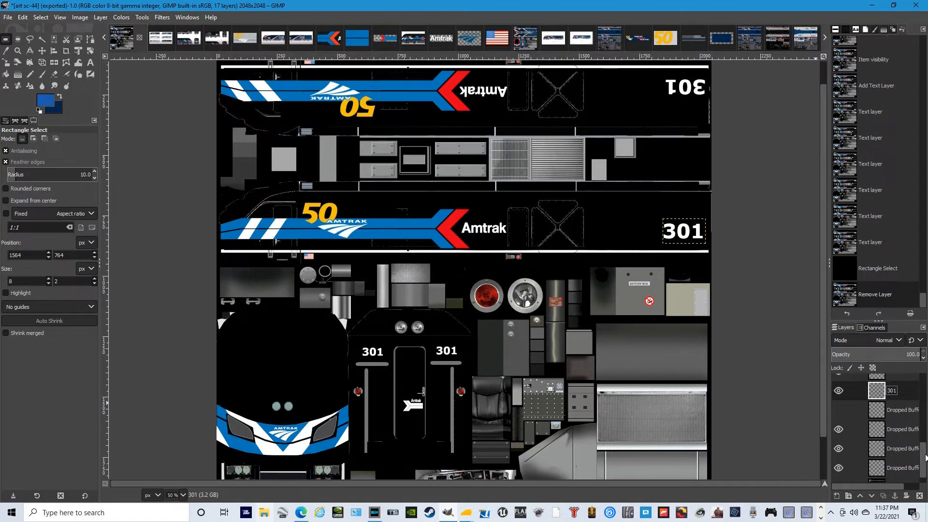
pyautogui.moveTo(884, 386); pyautogui.dragTo(881, 482)
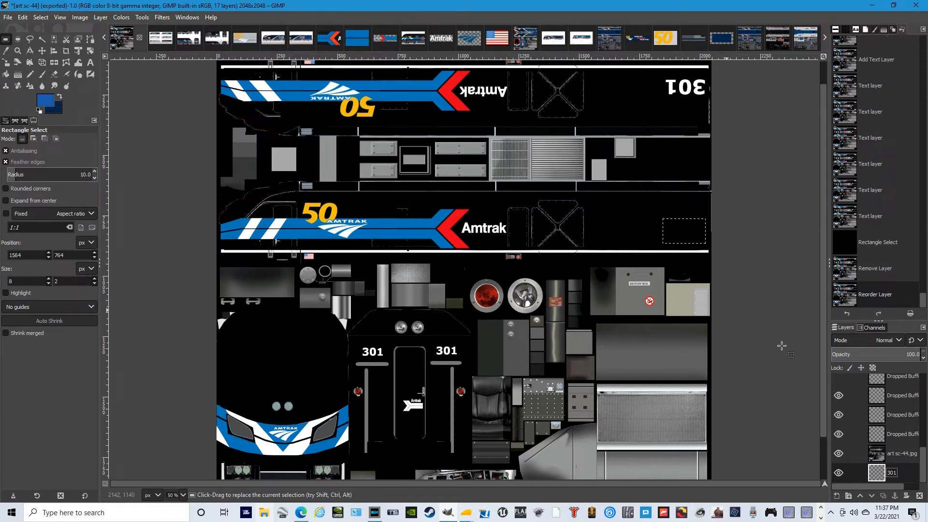
pyautogui.moveTo(882, 473); pyautogui.dragTo(892, 410)
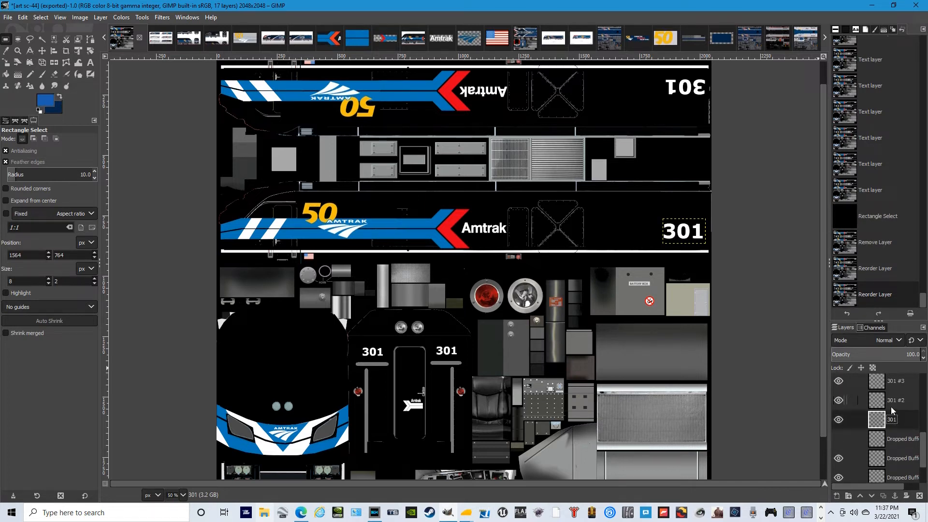
# - Review the order of the layer stack from the uppermost Dropped Buffer layers to the base layer art sc-44.jpg
pyautogui.moveTo(924, 449); pyautogui.dragTo(925, 399)
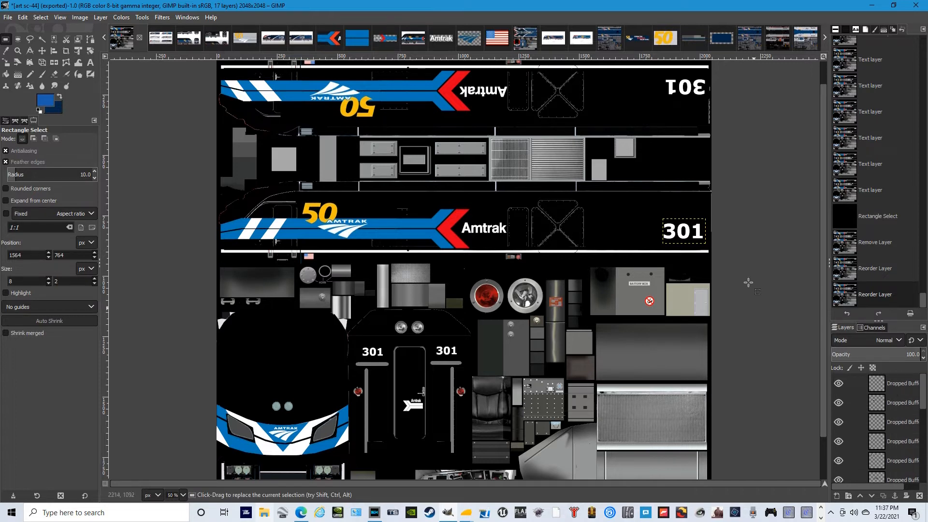
pyautogui.scroll(-2, 900, 444)
pyautogui.scroll(-4, 894, 447)
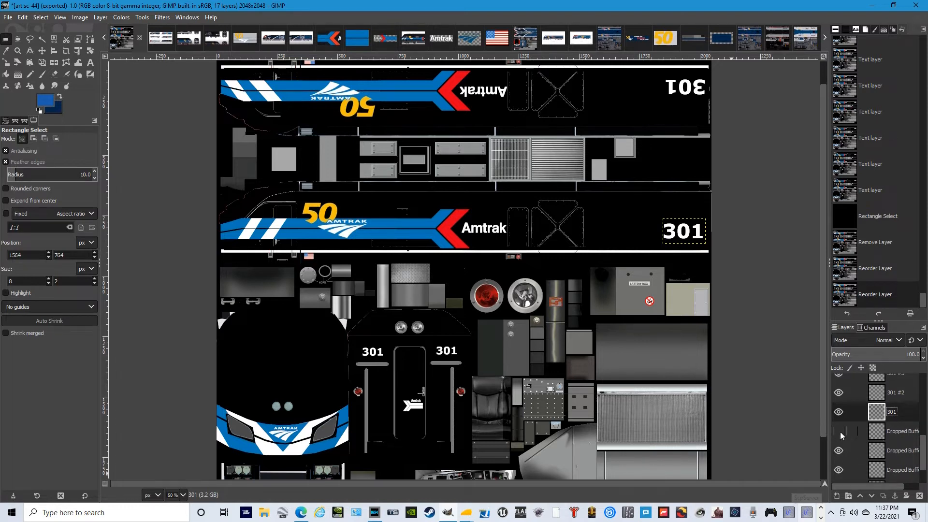
pyautogui.scroll(2, 848, 428)
pyautogui.scroll(5, 848, 428)
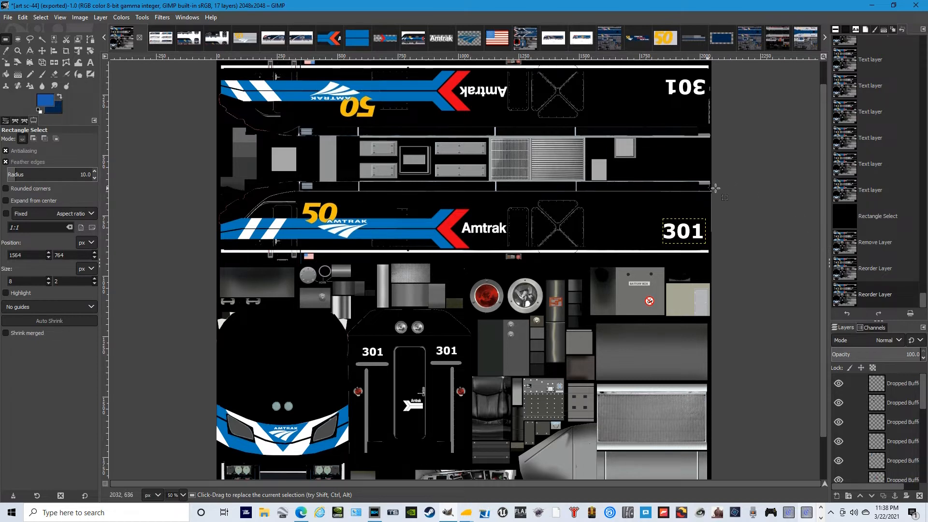
pyautogui.scroll(-2, 903, 424)
pyautogui.scroll(-2, 902, 424)
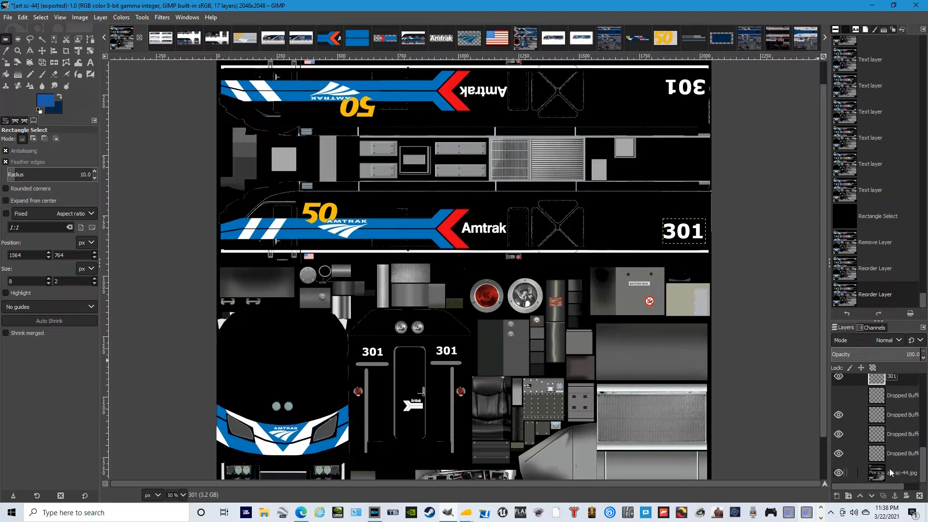
# - Select the base layer art sc-44.jpg and take the image back to an early Bucket fill state in the undo history
pyautogui.click(899, 472)
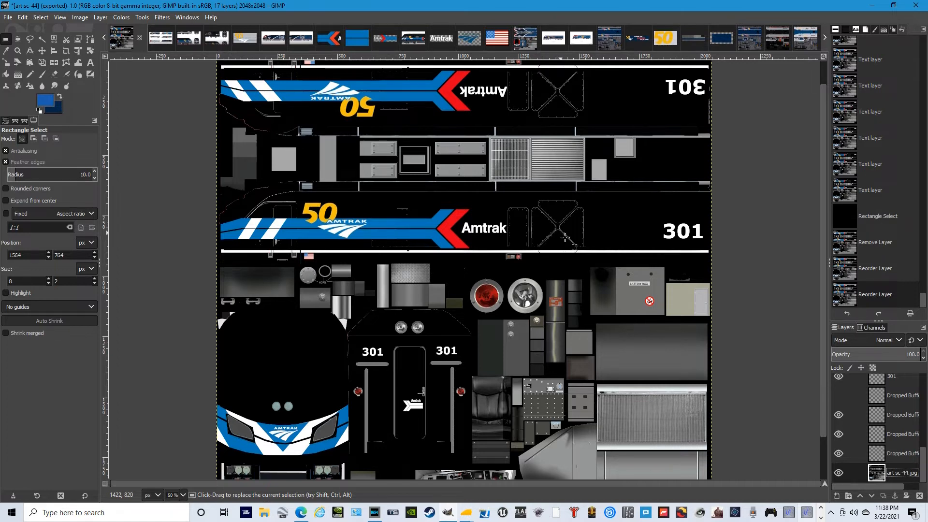
pyautogui.moveTo(925, 304); pyautogui.dragTo(919, 44)
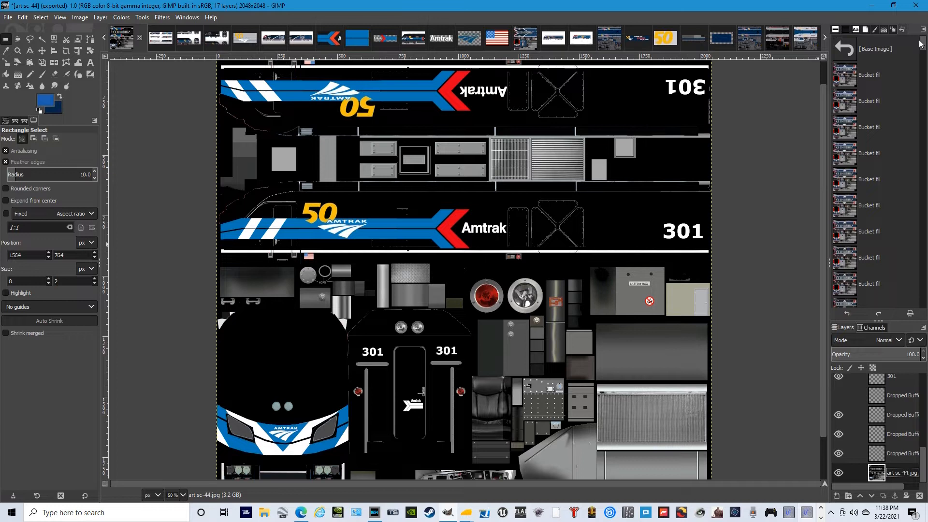
pyautogui.scroll(-10, 871, 71)
pyautogui.scroll(5, 872, 74)
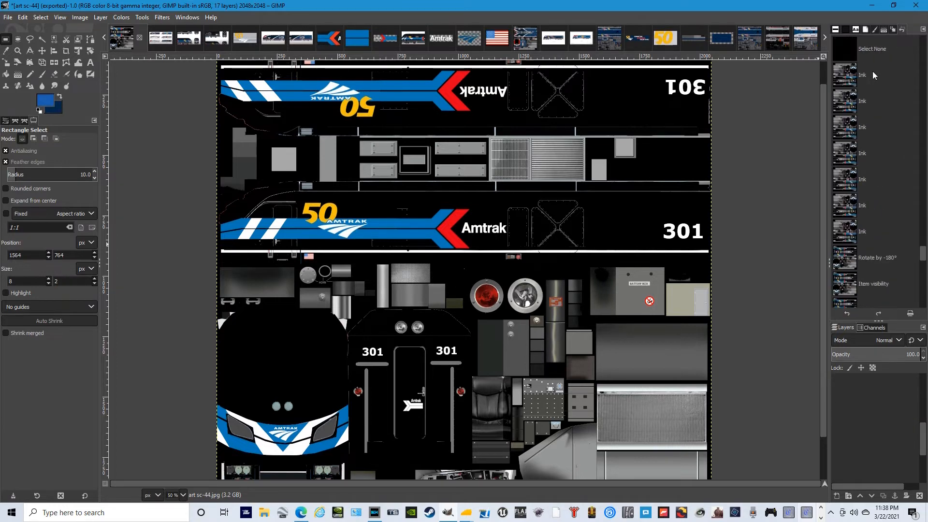
pyautogui.scroll(10, 872, 77)
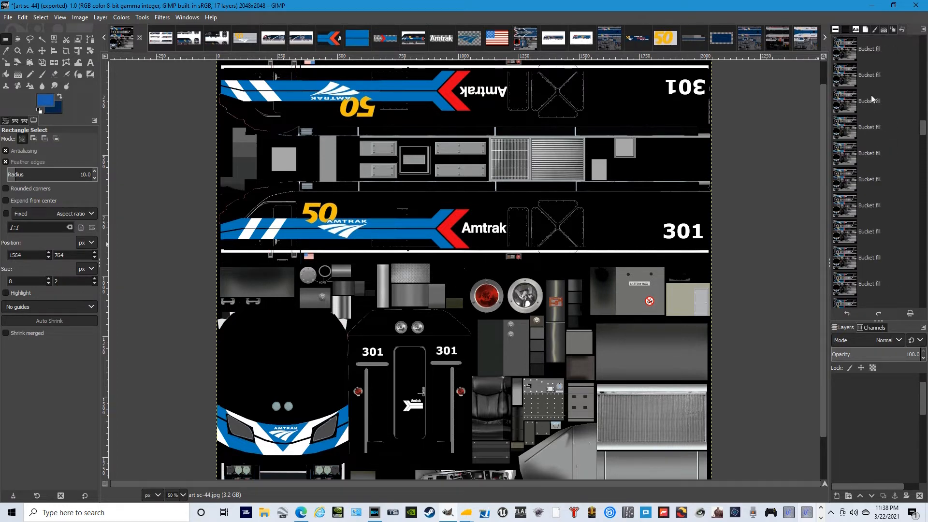
pyautogui.click(878, 58)
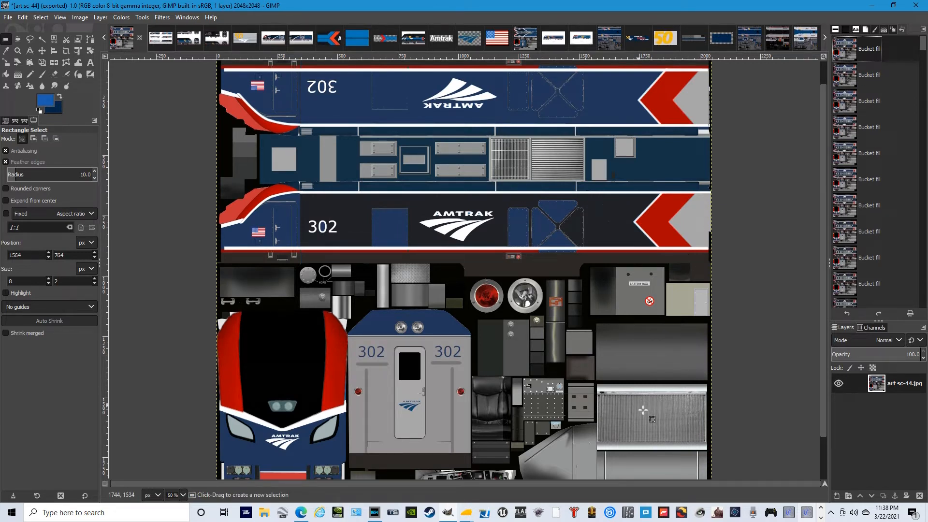
# - Look over the early 302 livery texture and restore the image to the latest Reorder Layer state in the undo history
pyautogui.scroll(-2, 642, 409)
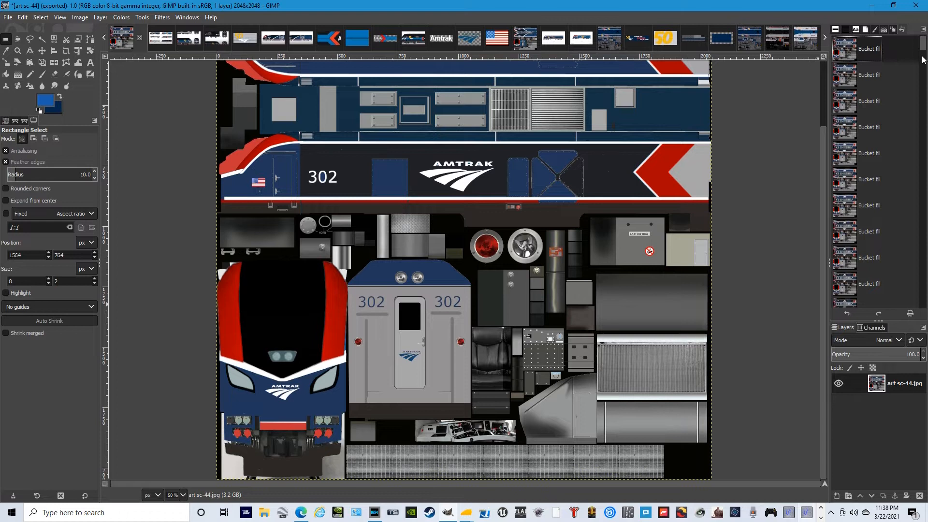
pyautogui.scroll(1, 923, 48)
pyautogui.moveTo(924, 48); pyautogui.dragTo(924, 302)
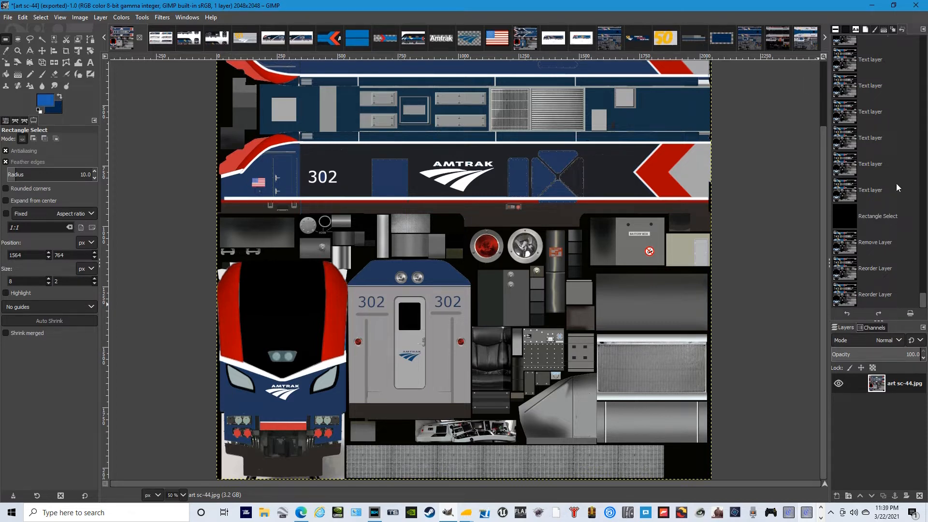
pyautogui.click(871, 295)
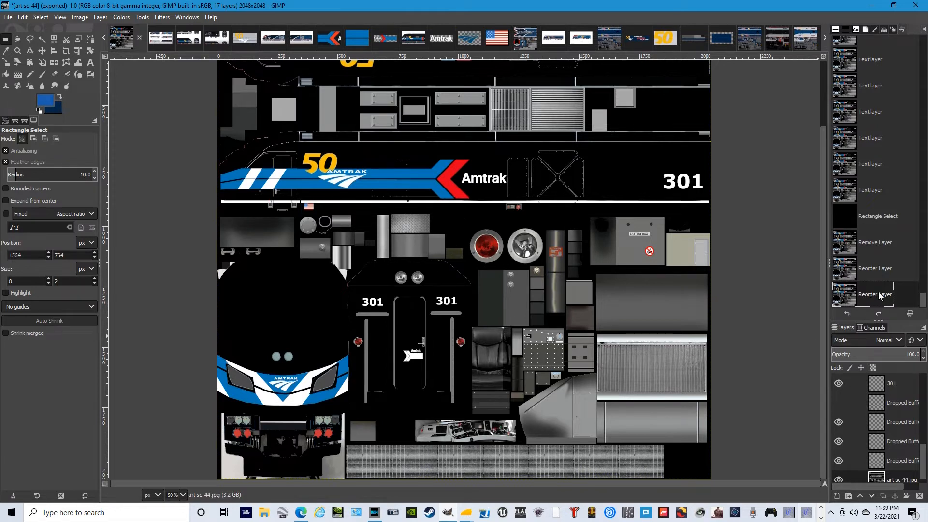
# - Take the image back to a Bucket fill state shortly after the Free Select entry, and return to the latest Reorder Layer state
pyautogui.moveTo(924, 303); pyautogui.dragTo(925, 264)
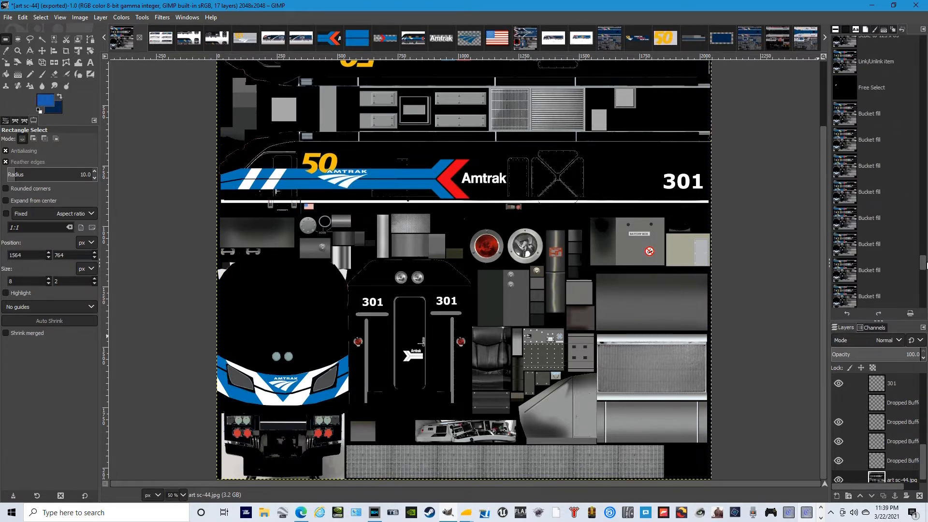
pyautogui.click(873, 138)
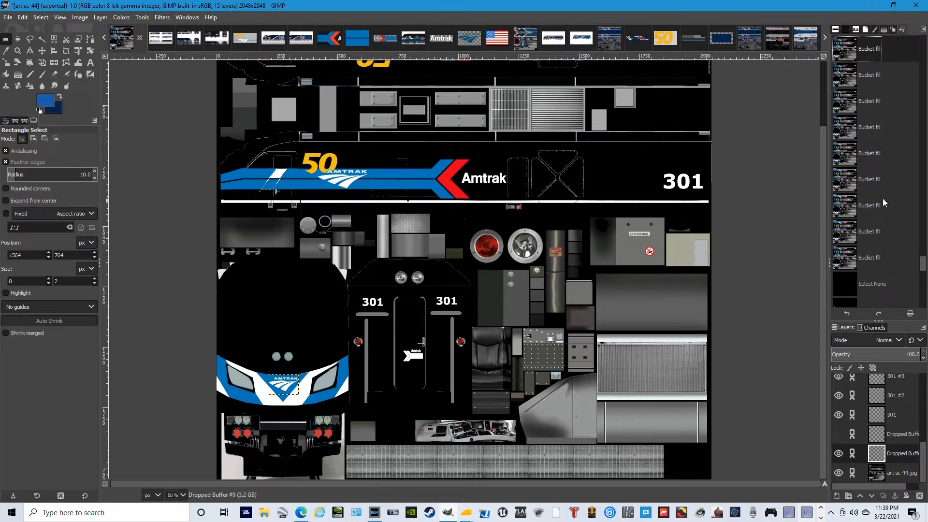
pyautogui.moveTo(923, 269); pyautogui.dragTo(923, 313)
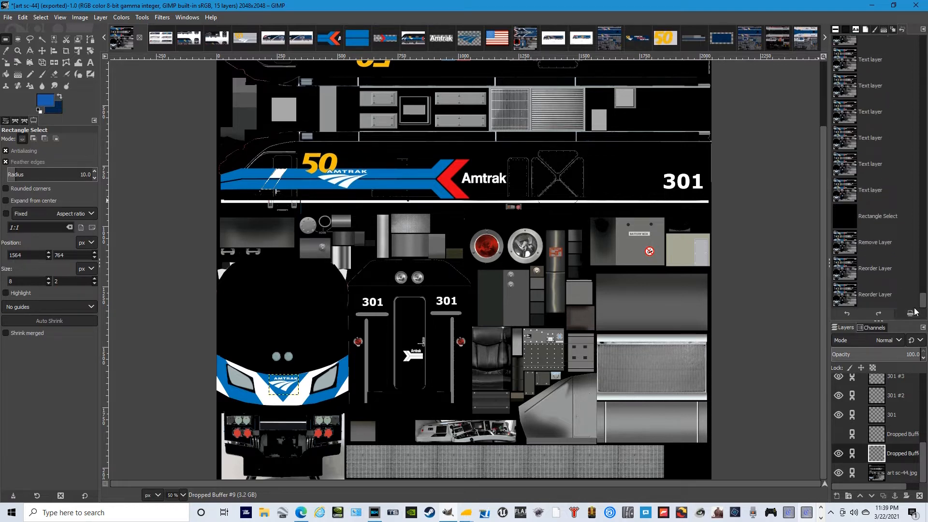
pyautogui.click(892, 298)
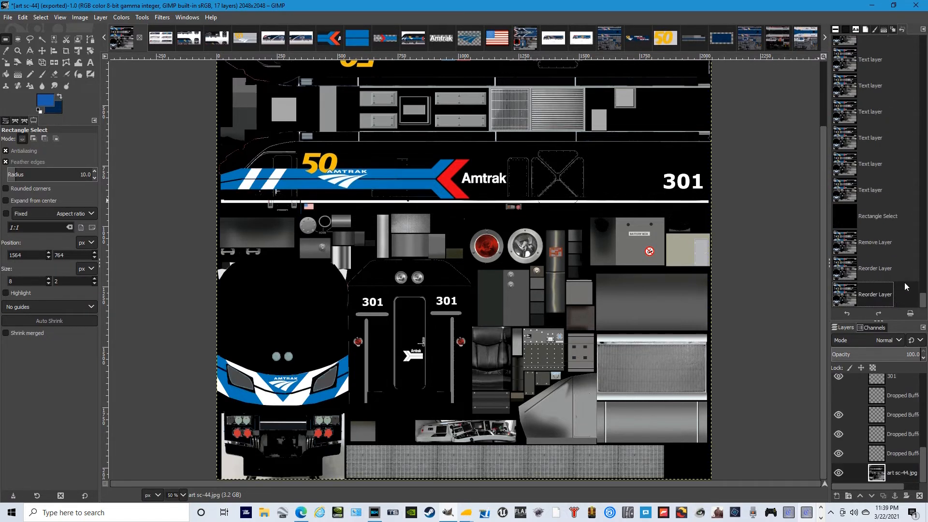
# - Revert the texture to its Base Image state, inspect the original livery, and restore the latest Reorder Layer state
pyautogui.moveTo(924, 303); pyautogui.dragTo(927, 44)
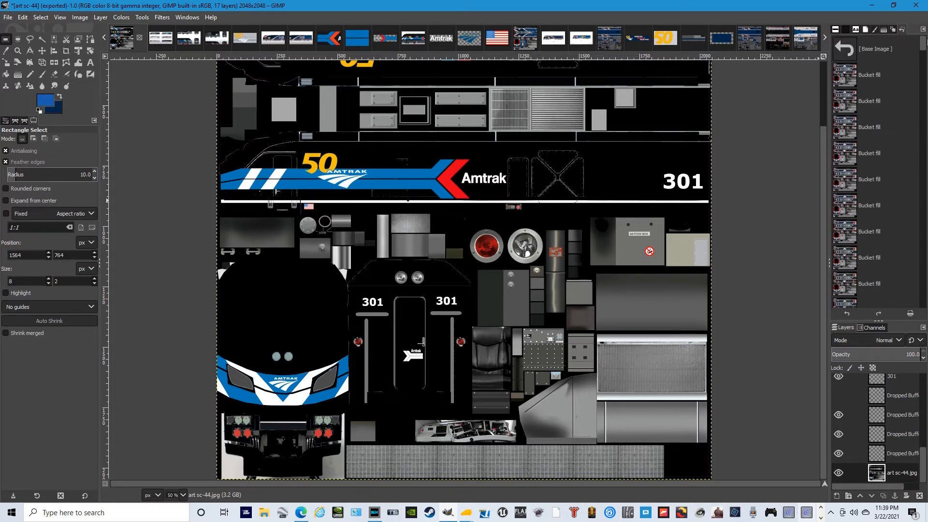
pyautogui.click(869, 49)
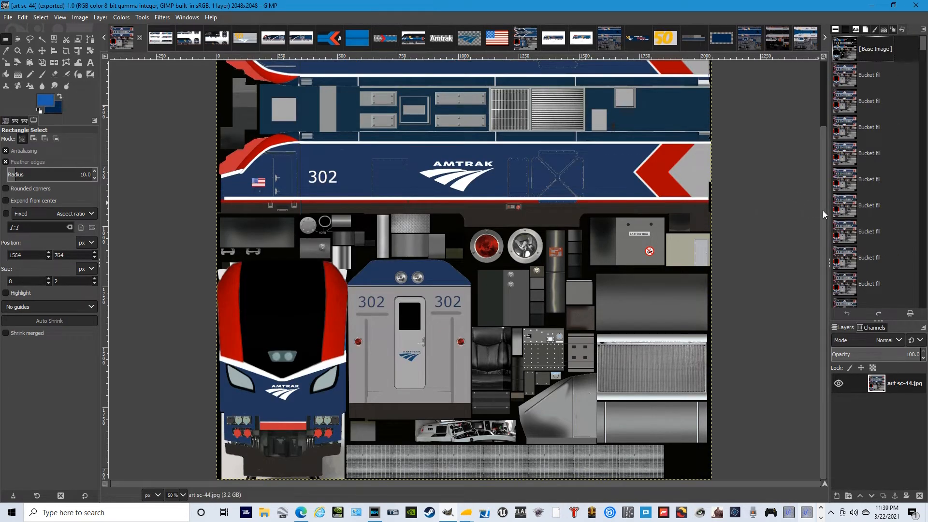
pyautogui.scroll(2, 823, 191)
pyautogui.moveTo(824, 190)
pyautogui.mouseDown()
pyautogui.moveTo(827, 132)
pyautogui.moveTo(822, 186)
pyautogui.mouseUp()
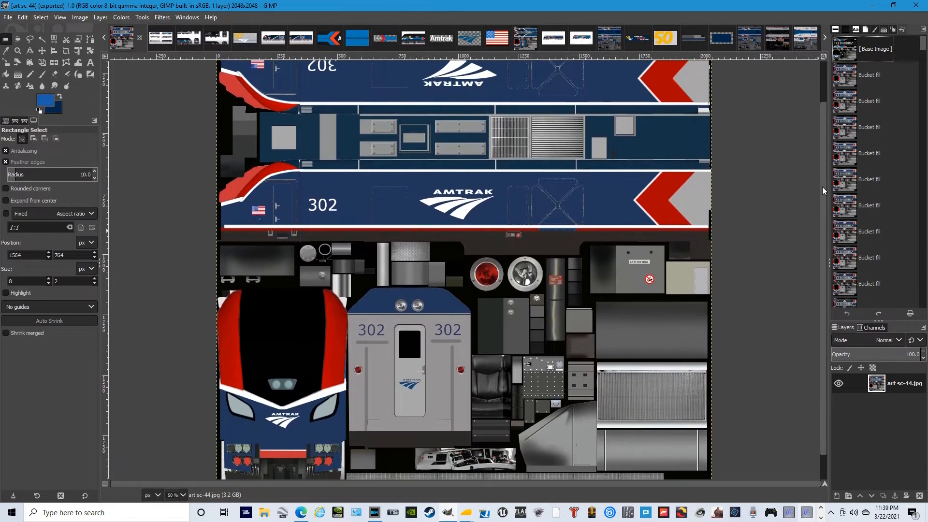
pyautogui.moveTo(822, 187); pyautogui.dragTo(826, 216)
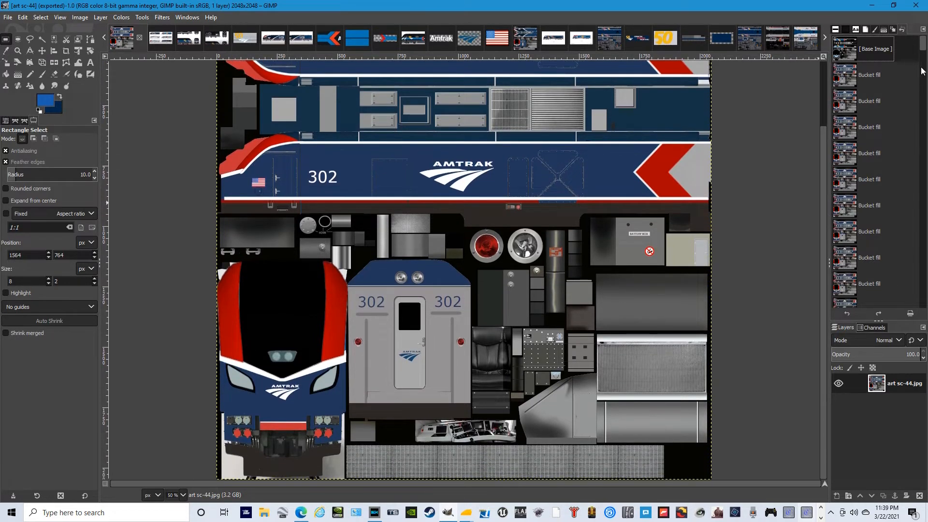
pyautogui.moveTo(925, 49); pyautogui.dragTo(922, 297)
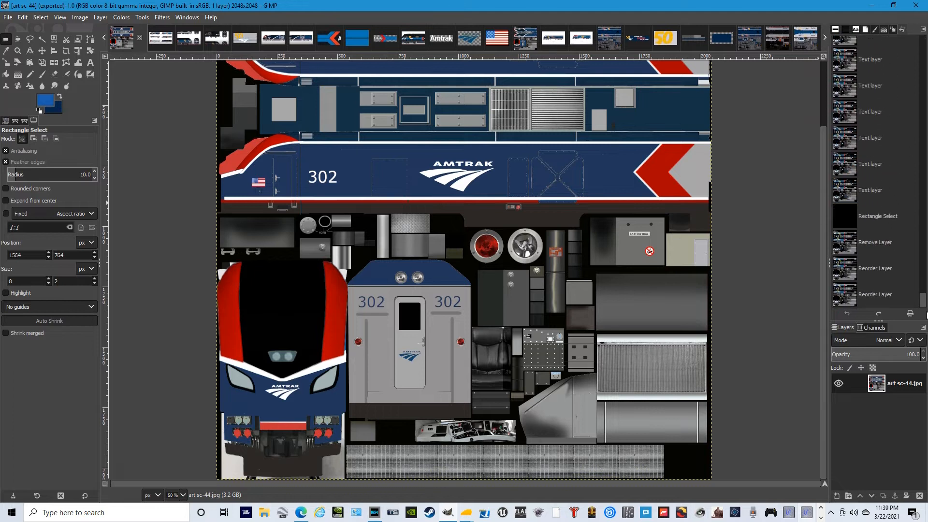
pyautogui.click(897, 296)
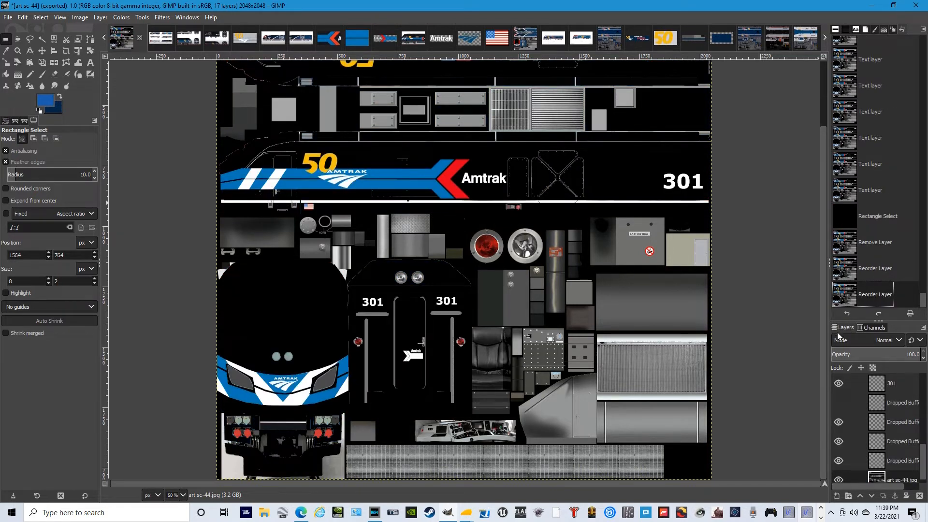
# - Hide the Red, Green and Blue colour channels one after another, make all three visible again, and return to the layer stack
pyautogui.click(880, 326)
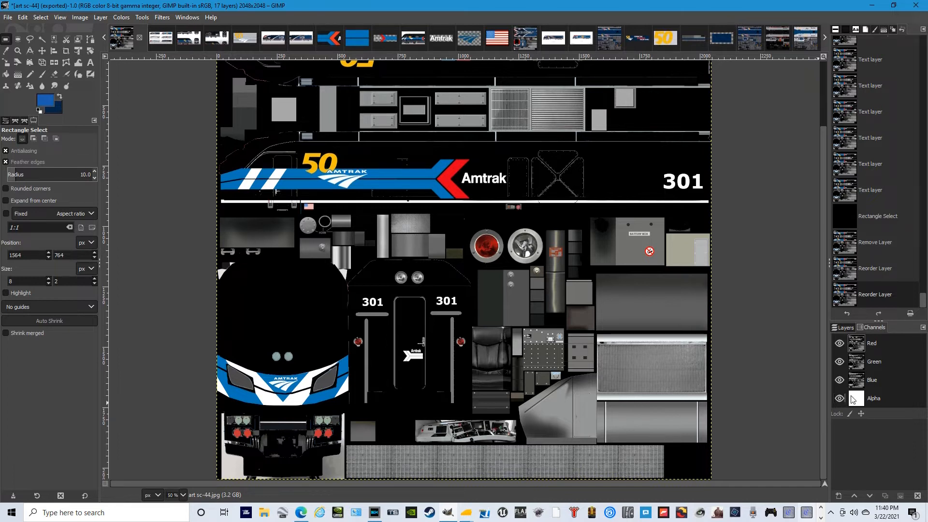
pyautogui.click(839, 344)
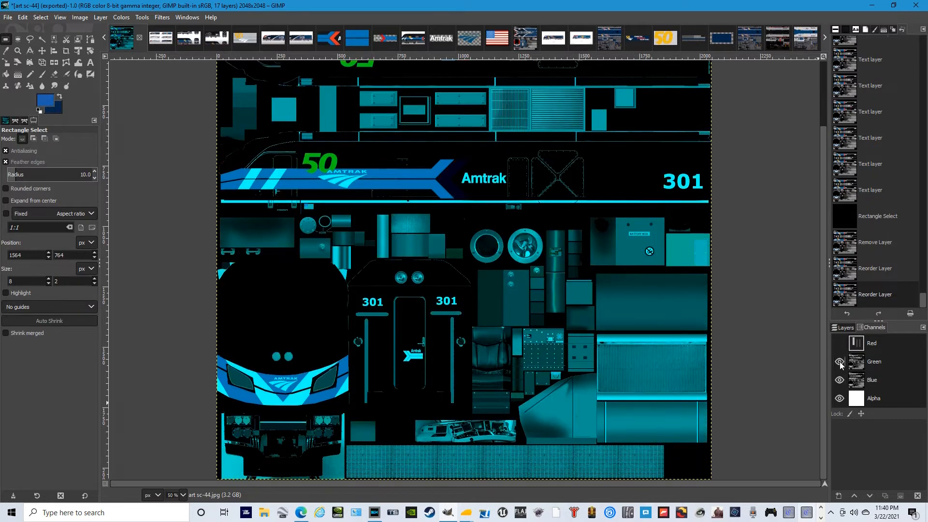
pyautogui.click(839, 362)
pyautogui.click(839, 380)
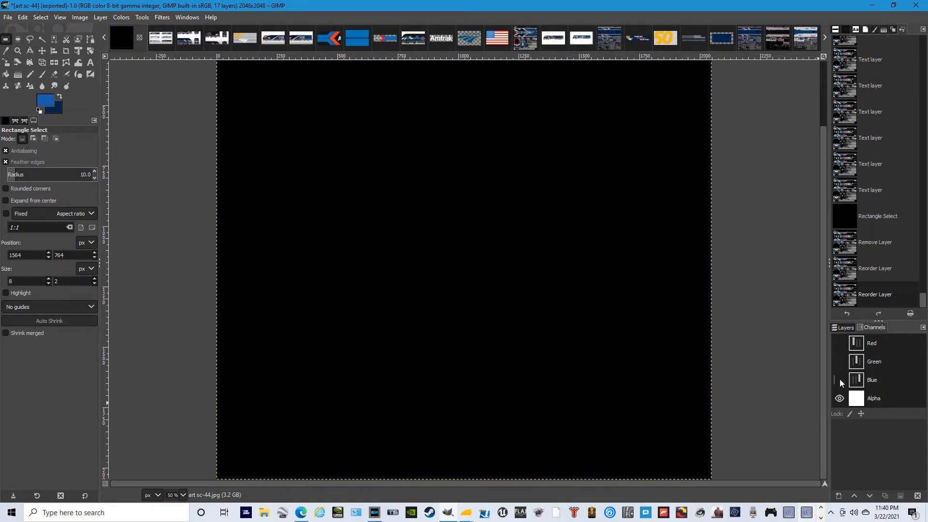
pyautogui.click(839, 344)
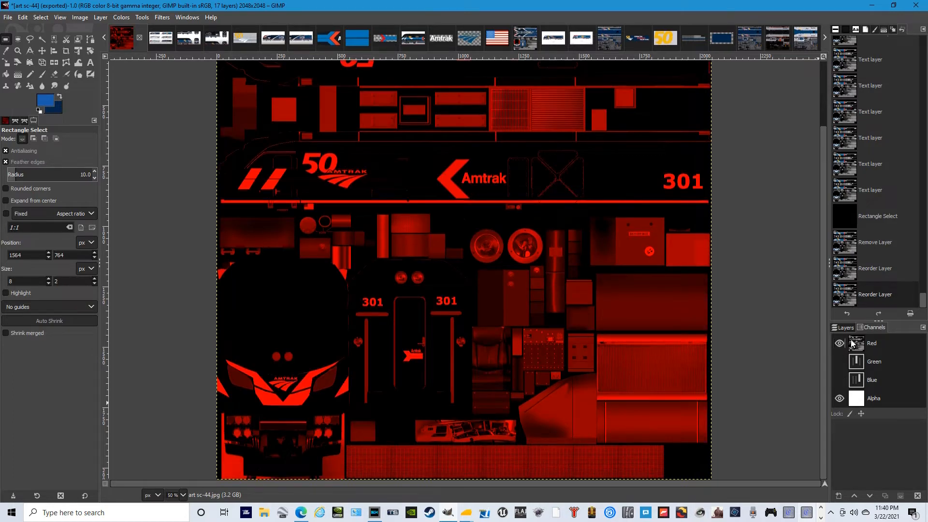
pyautogui.click(839, 361)
pyautogui.click(839, 379)
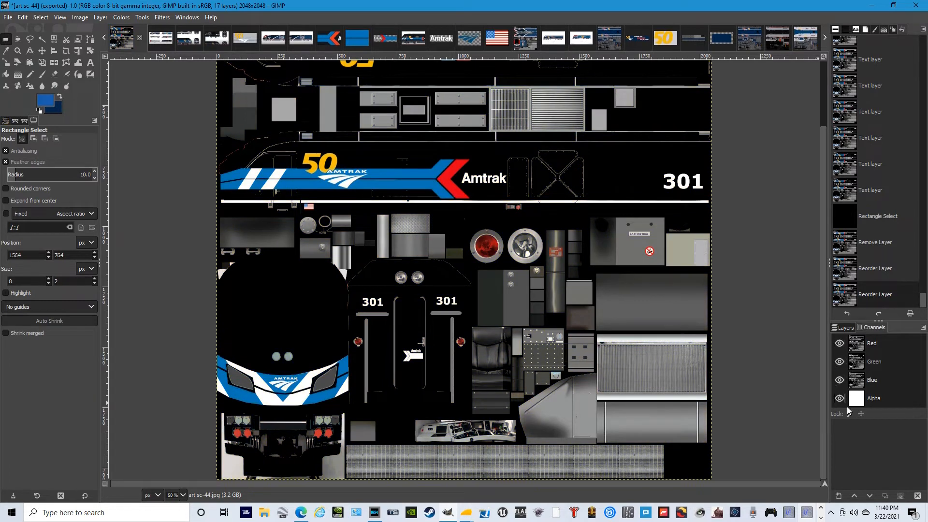
pyautogui.click(845, 327)
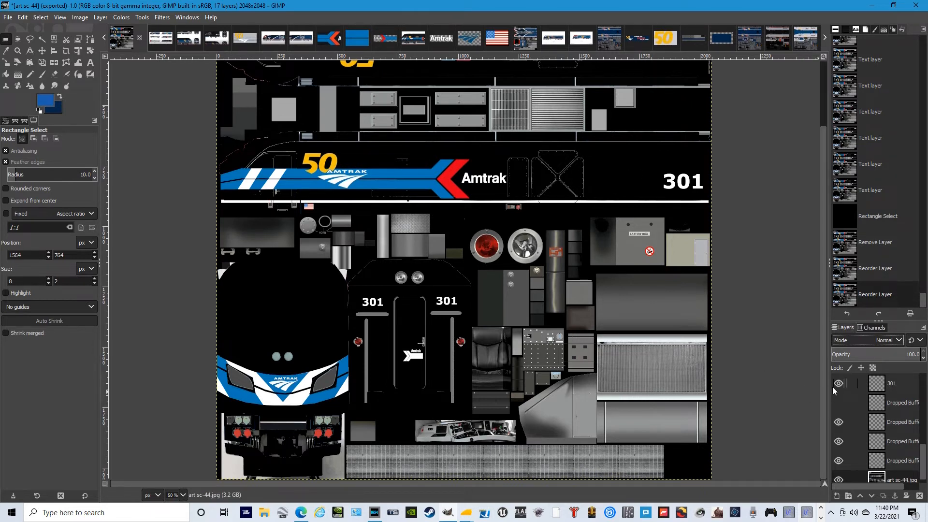
# - Rotate the current selection on the base layer art sc-44.jpg by -180° with the Rotate tool
pyautogui.scroll(5, 924, 451)
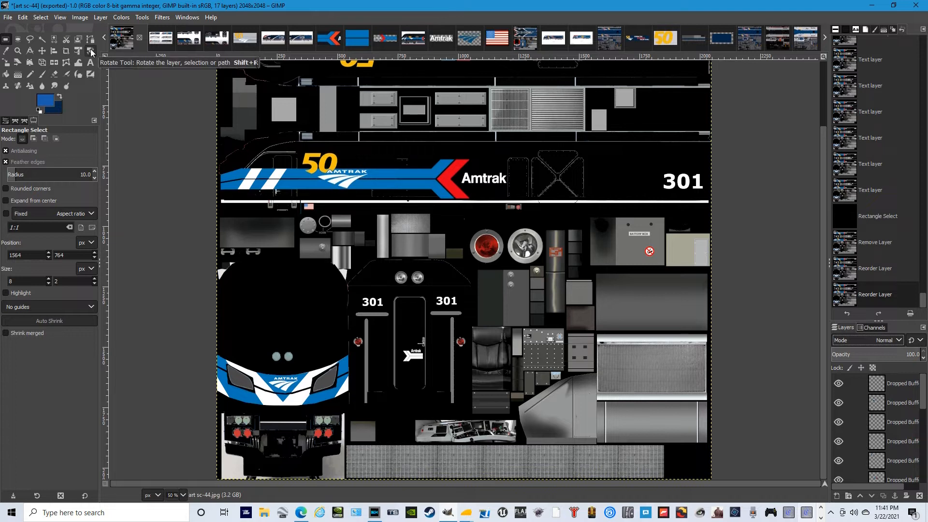
pyautogui.scroll(-3, 925, 406)
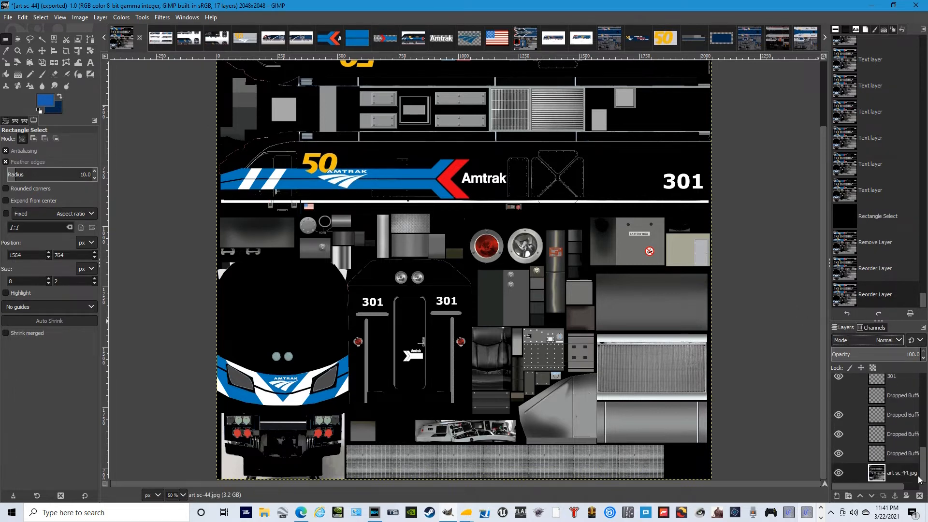
pyautogui.moveTo(888, 485); pyautogui.dragTo(860, 488)
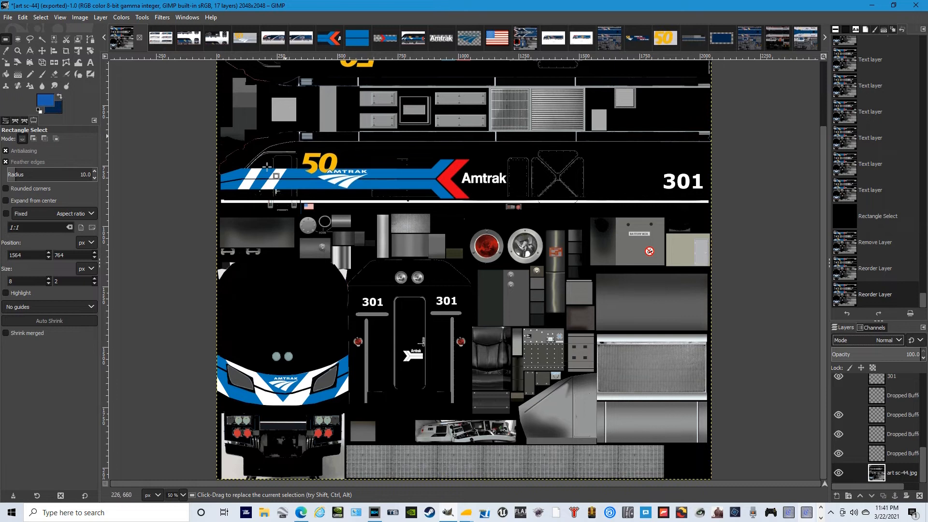
pyautogui.moveTo(821, 145); pyautogui.dragTo(820, 107)
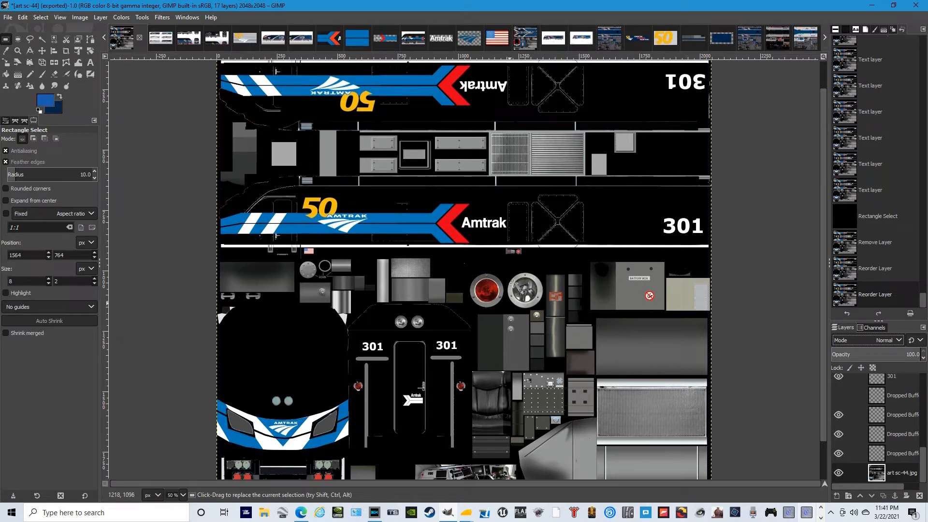
pyautogui.click(90, 51)
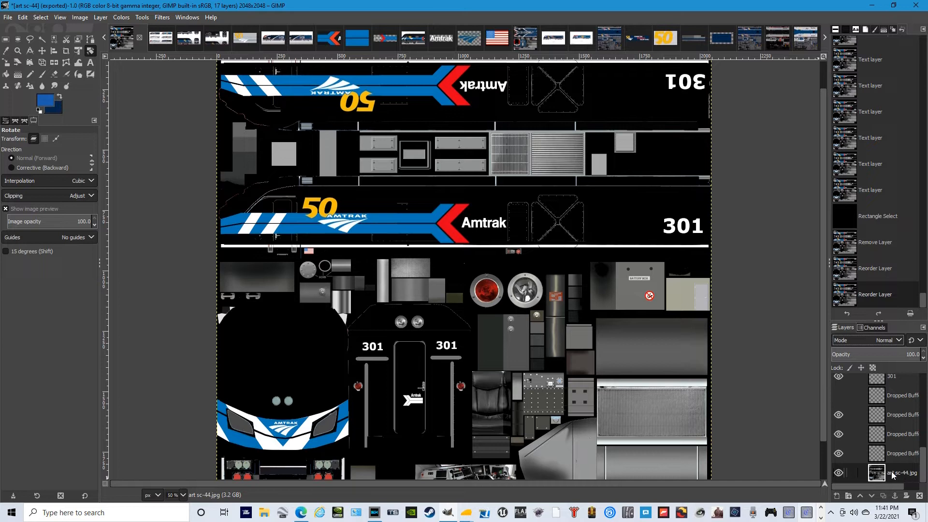
pyautogui.click(453, 266)
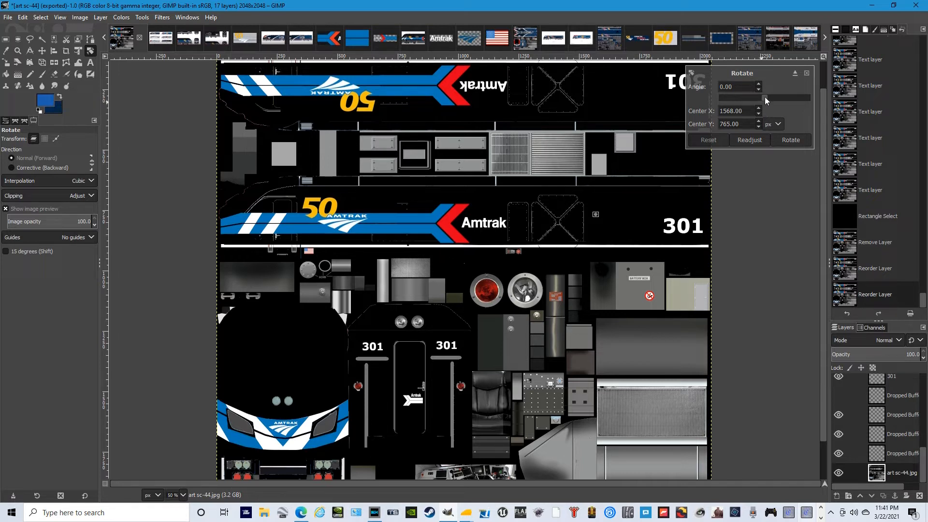
pyautogui.moveTo(764, 97); pyautogui.dragTo(761, 97)
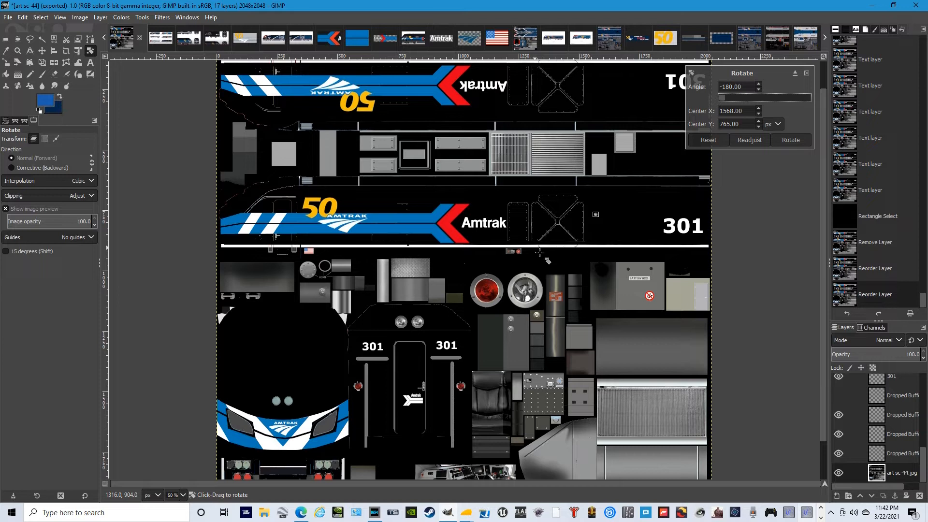
pyautogui.click(784, 140)
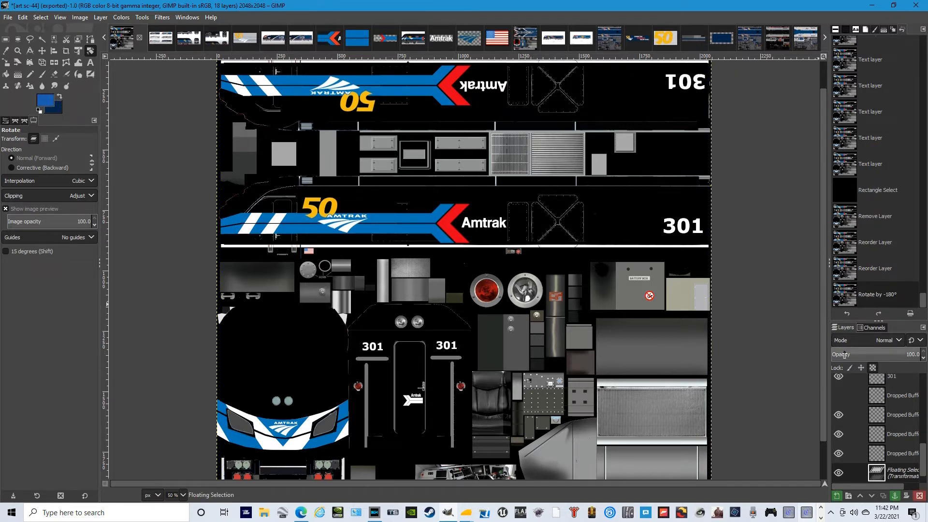
pyautogui.scroll(-1, 870, 435)
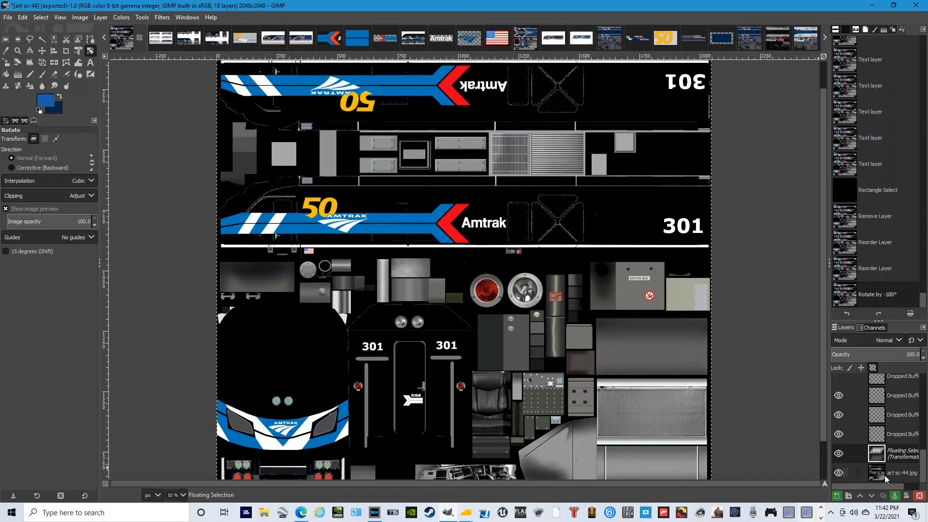
# - Undo the -180° rotation and switch back to the Rectangle Select tool
pyautogui.click(29, 13)
pyautogui.click(35, 30)
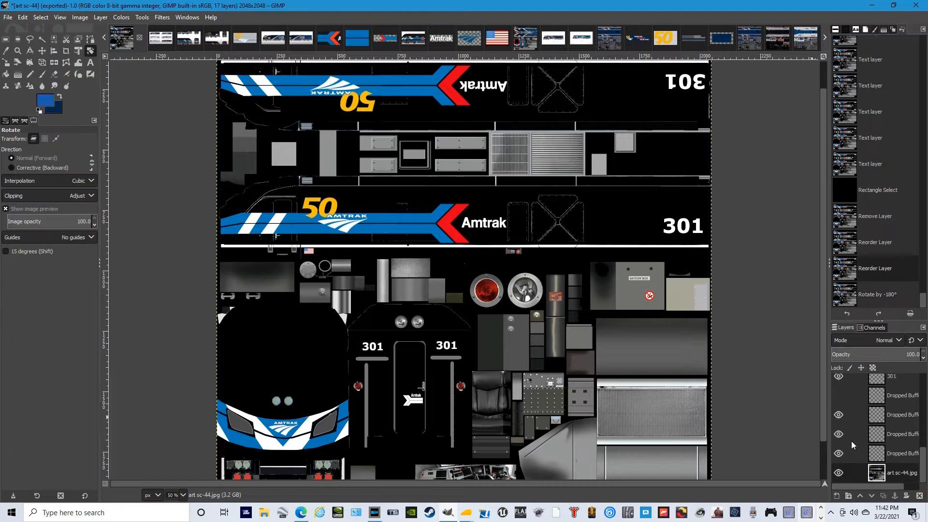
pyautogui.click(5, 39)
pyautogui.moveTo(925, 476)
pyautogui.mouseDown()
pyautogui.moveTo(926, 421)
pyautogui.moveTo(925, 476)
pyautogui.mouseUp()
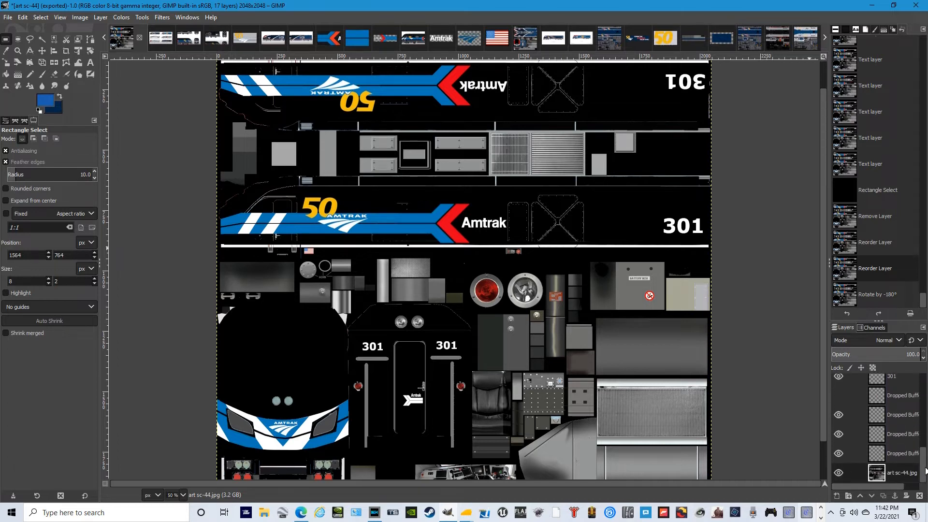
# - Link the base layer art sc-44.jpg and the four Dropped Buffer layers directly above it in the layer stack
pyautogui.click(852, 473)
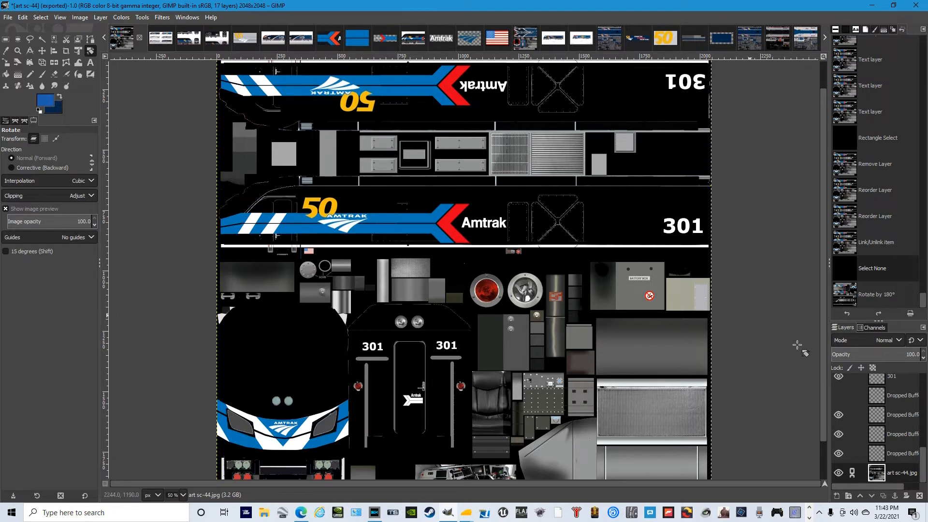
pyautogui.moveTo(924, 455)
pyautogui.mouseDown()
pyautogui.moveTo(927, 412)
pyautogui.moveTo(923, 470)
pyautogui.mouseUp()
pyautogui.click(852, 454)
pyautogui.click(853, 436)
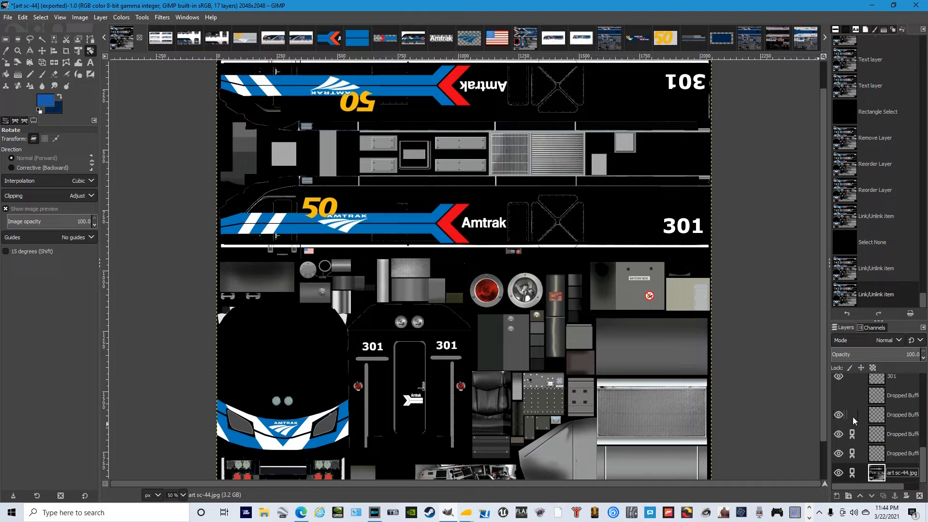
pyautogui.click(852, 414)
pyautogui.click(852, 395)
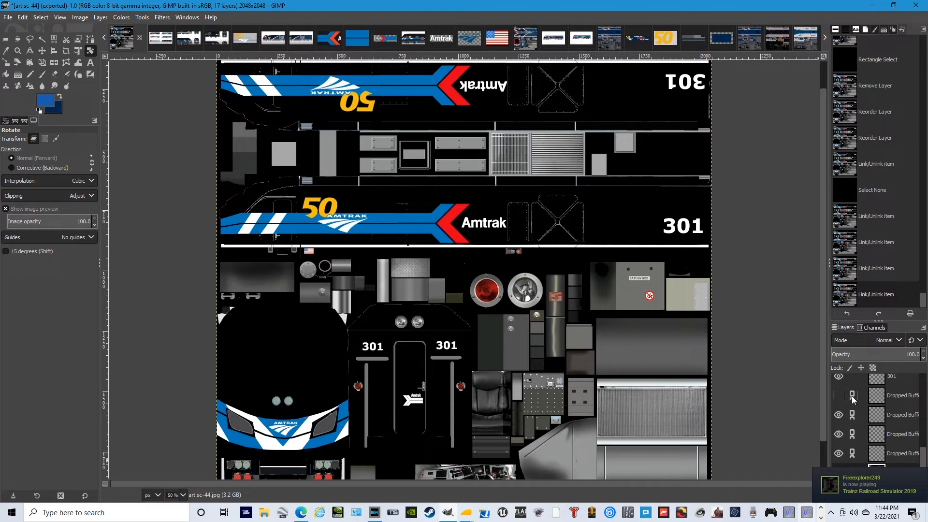
# - Unlink the four Dropped Buffer layers above the base layer so only art sc-44.jpg stays linked
pyautogui.click(851, 414)
pyautogui.click(851, 434)
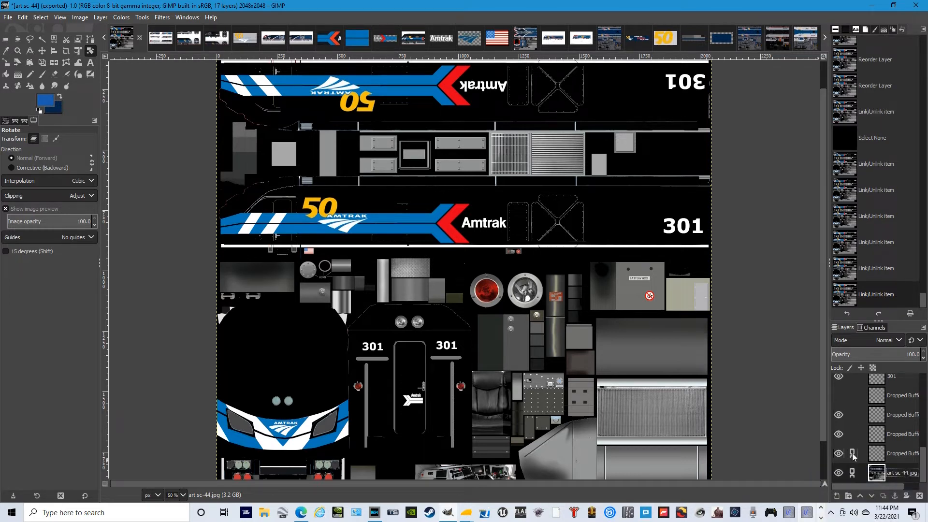
pyautogui.click(852, 454)
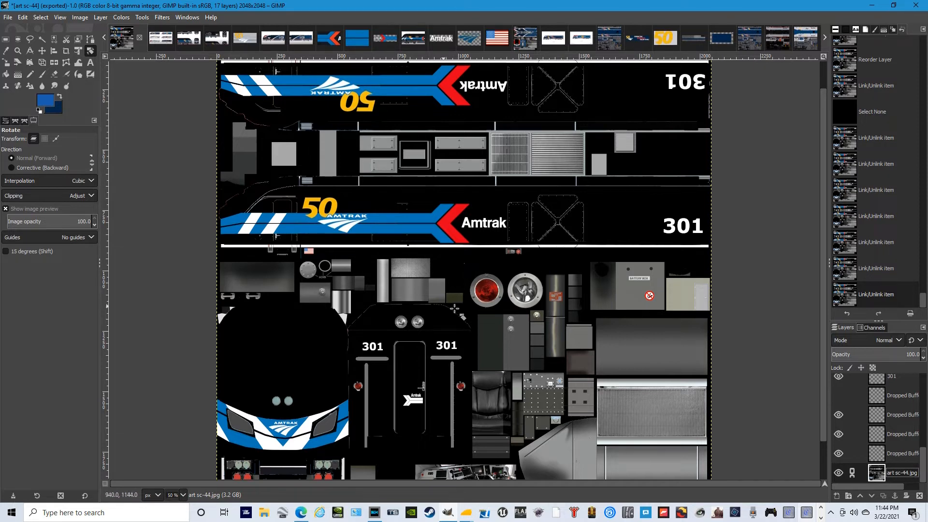
# - Rotate the base layer art sc-44.jpg by -180° without the decal layers, and undo that rotation
pyautogui.click(467, 274)
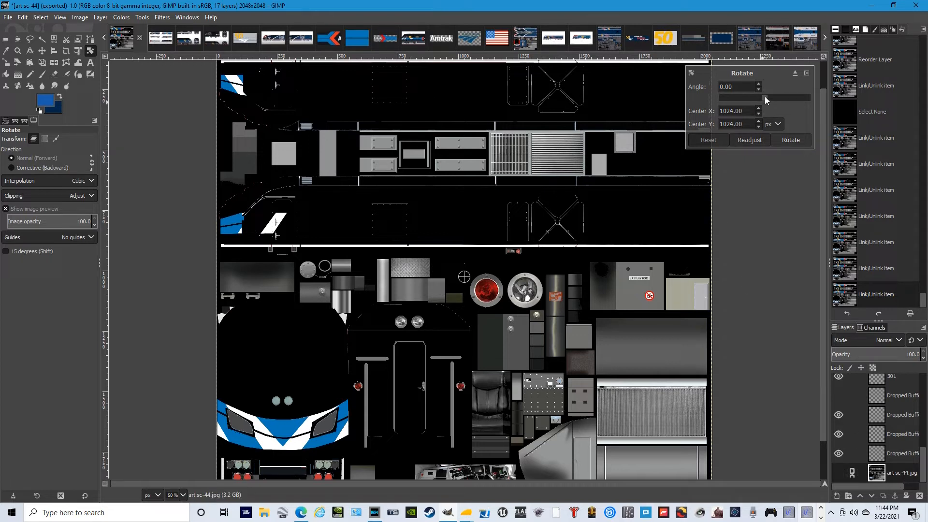
pyautogui.moveTo(764, 97); pyautogui.dragTo(719, 96)
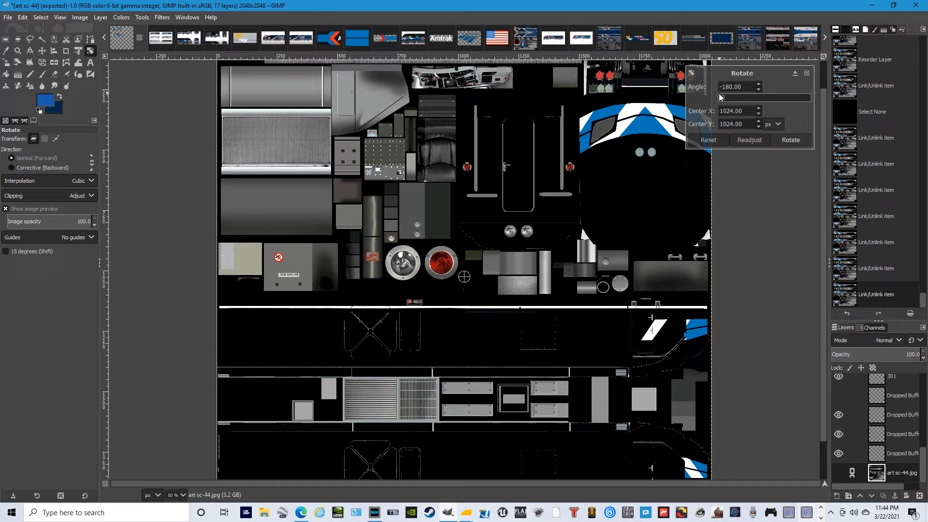
pyautogui.click(794, 141)
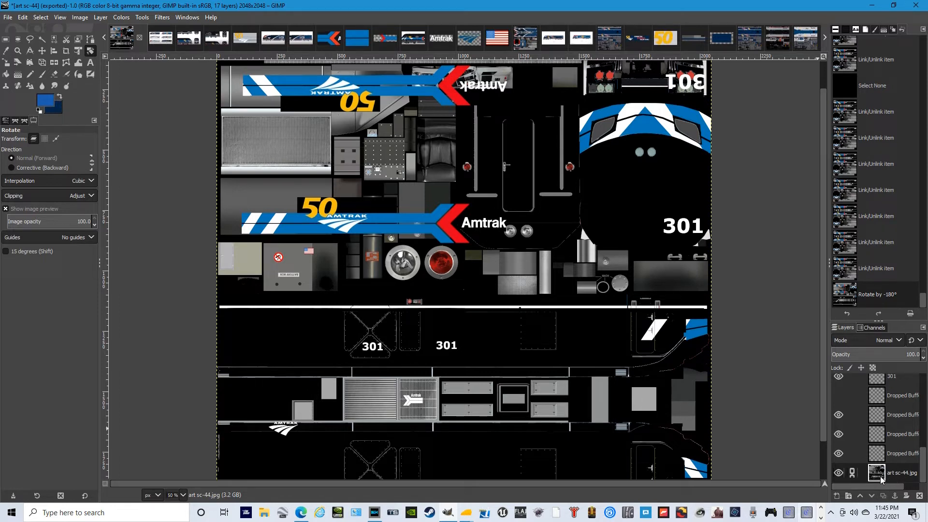
pyautogui.click(24, 18)
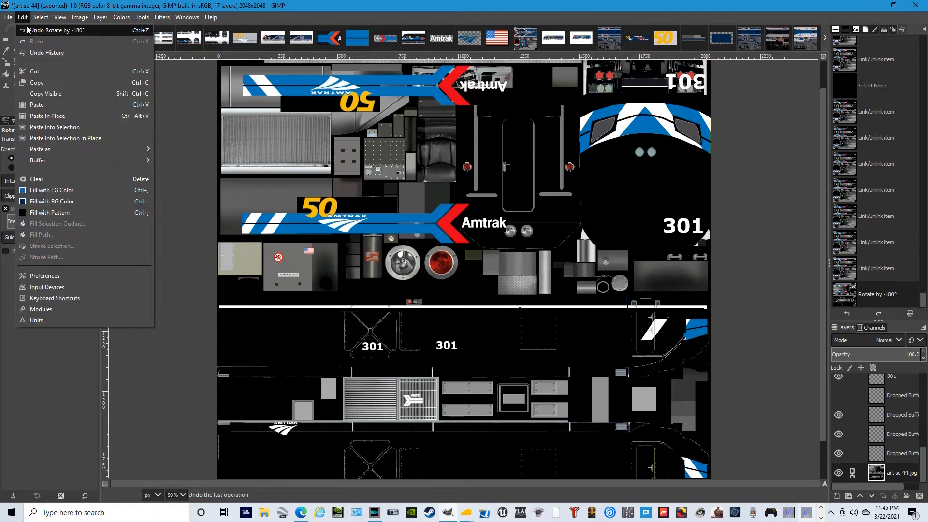
pyautogui.click(28, 30)
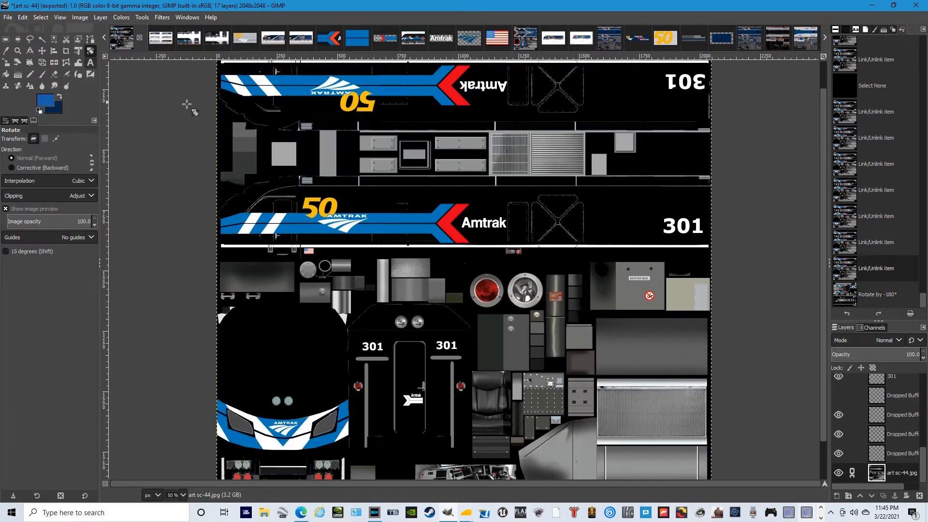
# - Link the four Dropped Buffer layers above the base layer and the 301 number layers over them
pyautogui.click(852, 454)
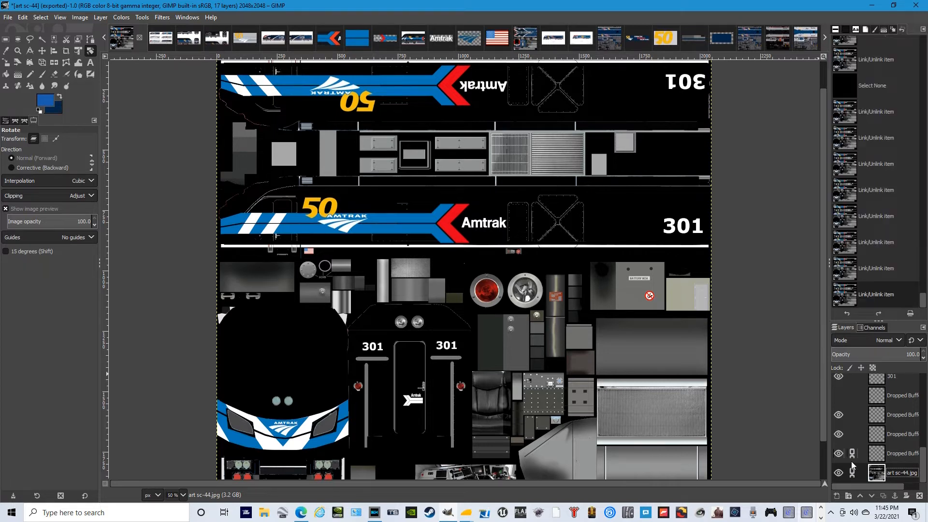
pyautogui.click(851, 432)
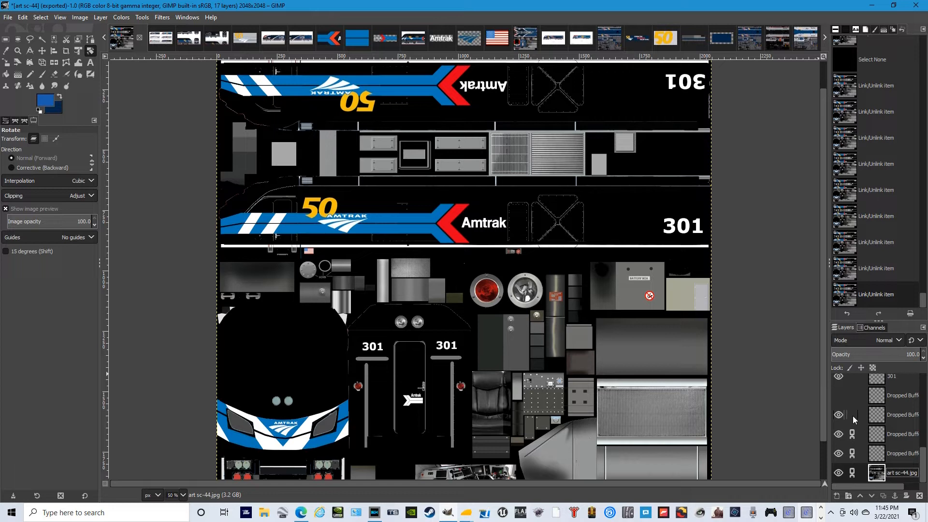
pyautogui.click(852, 415)
pyautogui.click(853, 396)
pyautogui.moveTo(922, 456); pyautogui.dragTo(921, 426)
pyautogui.click(853, 459)
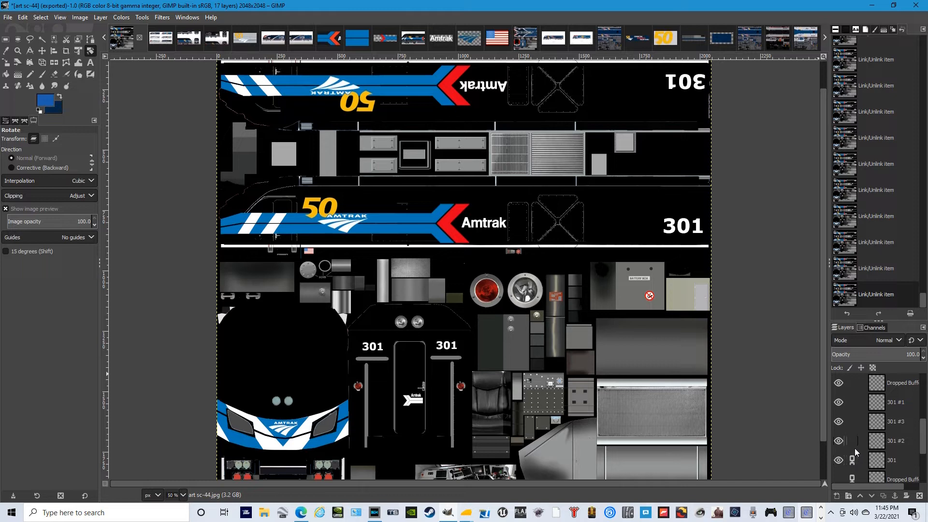
pyautogui.click(852, 439)
# - Link all the remaining Dropped Buffer layers up to the top of the layer stack
pyautogui.moveTo(923, 426); pyautogui.dragTo(922, 405)
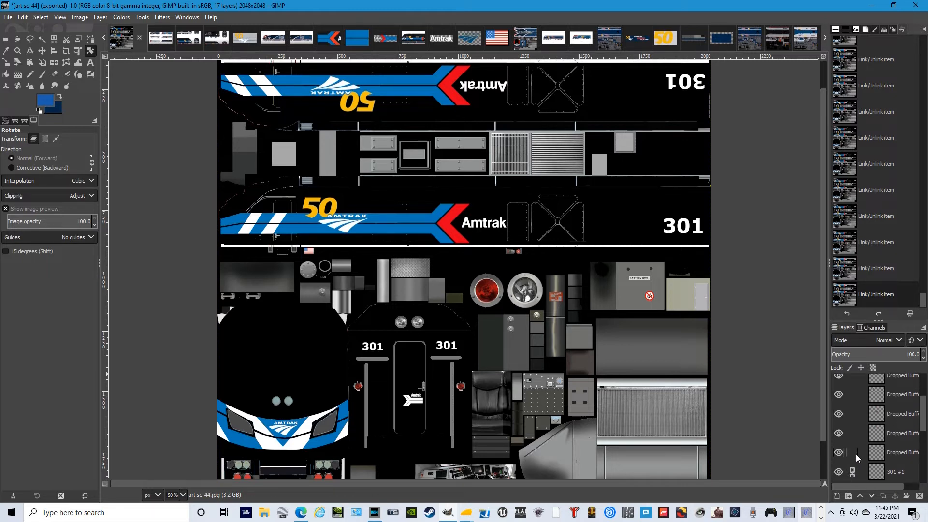
pyautogui.moveTo(853, 445); pyautogui.dragTo(854, 394)
pyautogui.moveTo(924, 414); pyautogui.dragTo(924, 388)
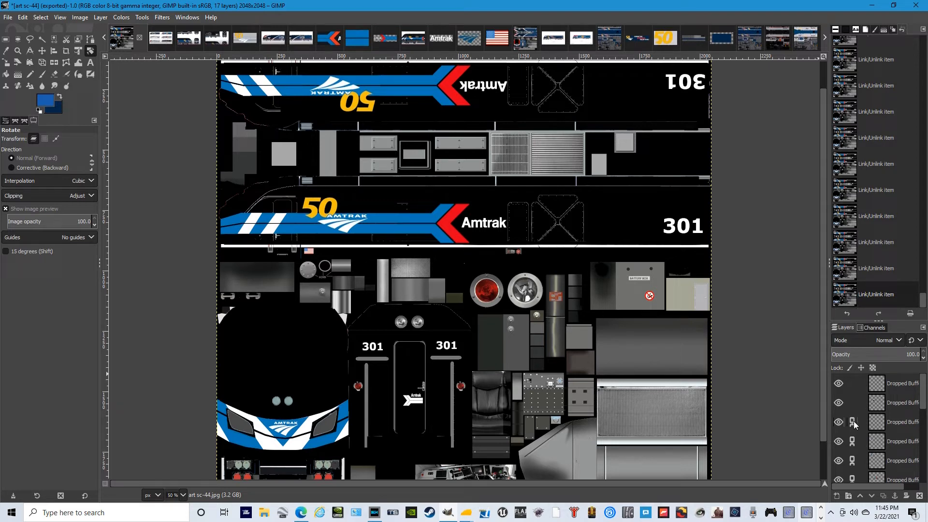
pyautogui.click(851, 383)
pyautogui.scroll(-5, 894, 435)
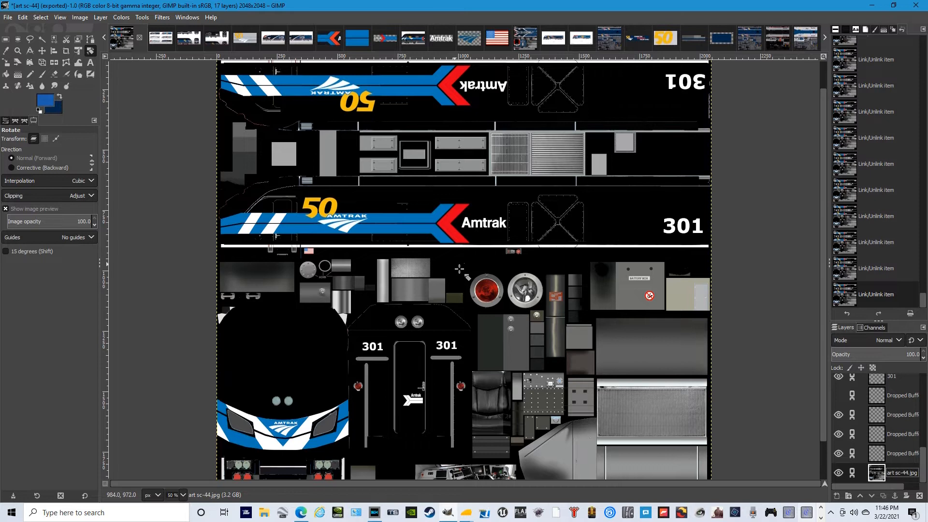
# - Rotate the base layer together with all linked decal layers by -180° using the Rotate tool
pyautogui.click(459, 268)
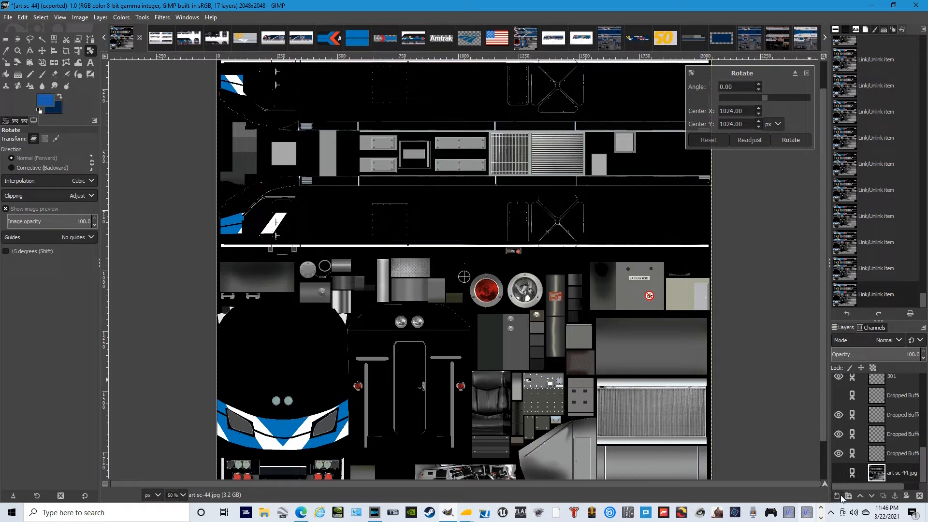
pyautogui.moveTo(766, 97); pyautogui.dragTo(720, 95)
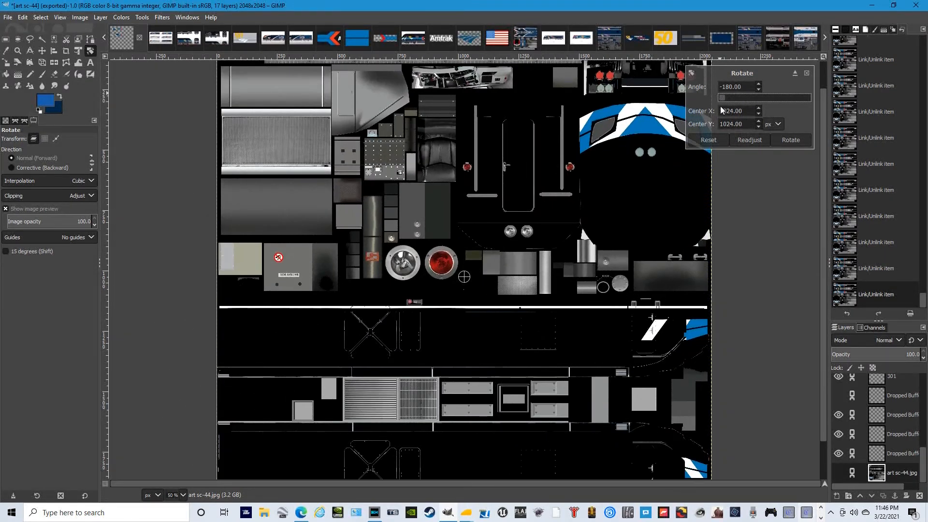
pyautogui.click(796, 139)
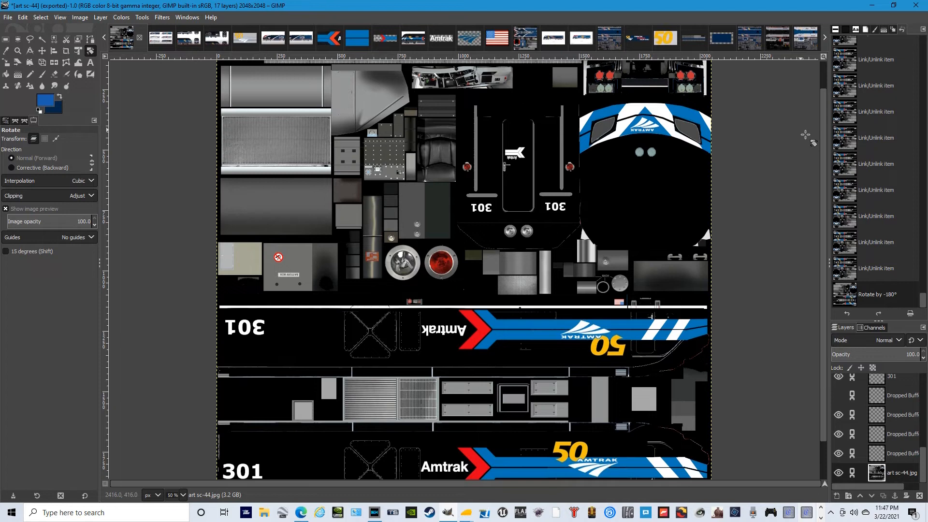
# - Rotate the whole linked layer stack by 180° to turn the texture upright again
pyautogui.moveTo(822, 119); pyautogui.dragTo(824, 161)
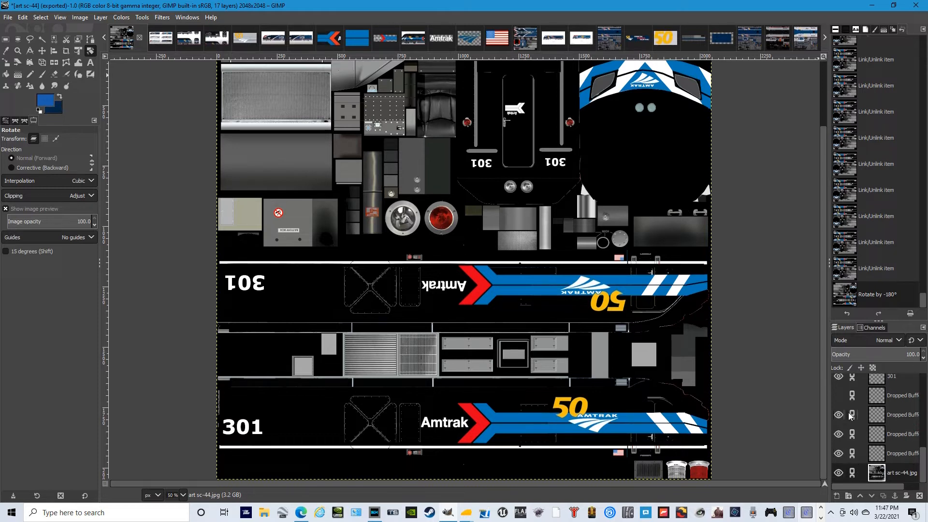
pyautogui.moveTo(923, 460); pyautogui.dragTo(923, 380)
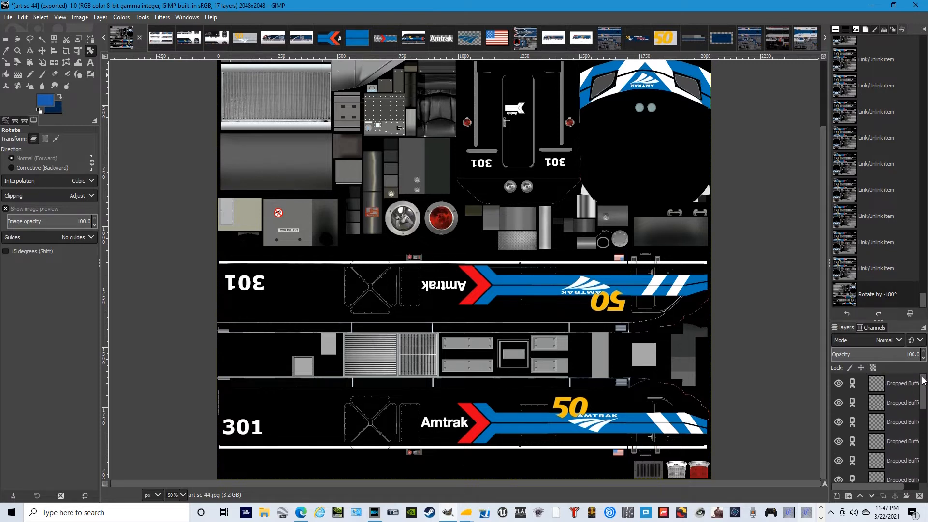
pyautogui.scroll(-8, 887, 429)
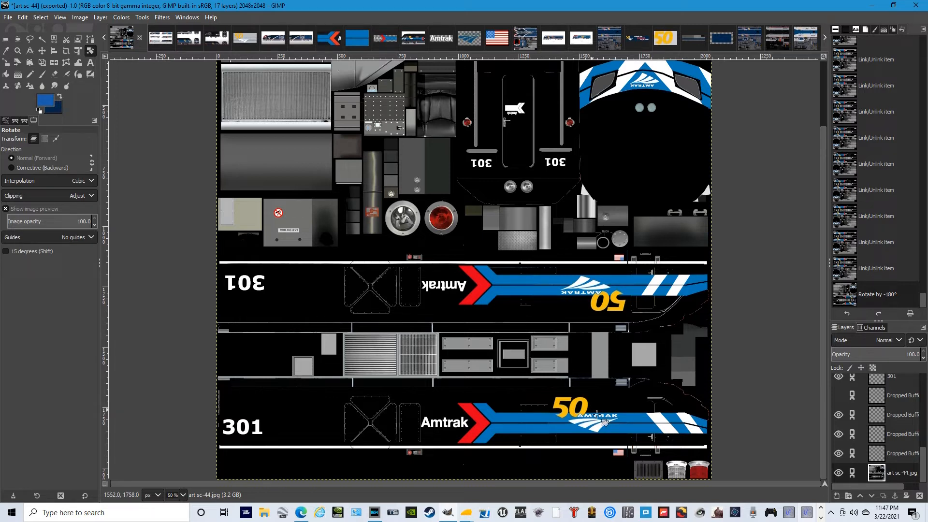
pyautogui.click(471, 269)
pyautogui.moveTo(774, 97); pyautogui.dragTo(809, 109)
pyautogui.click(795, 140)
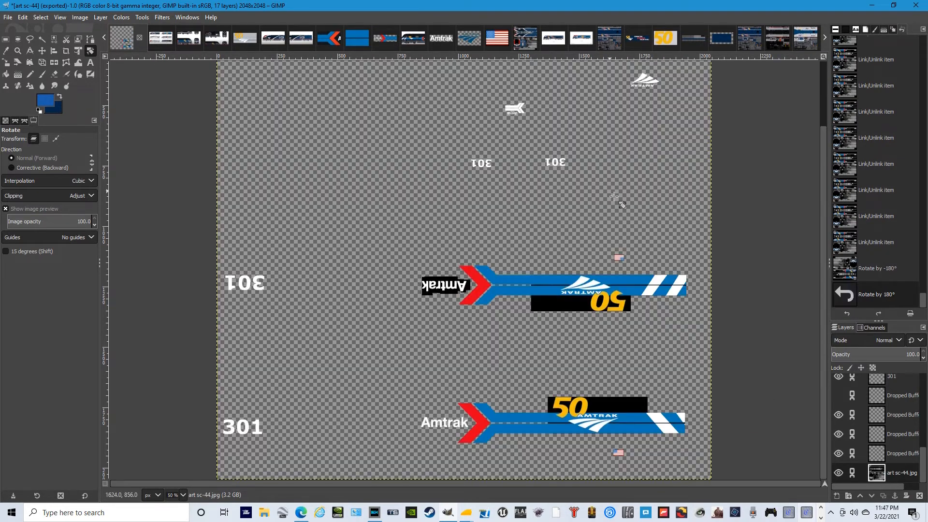
pyautogui.press('Return')
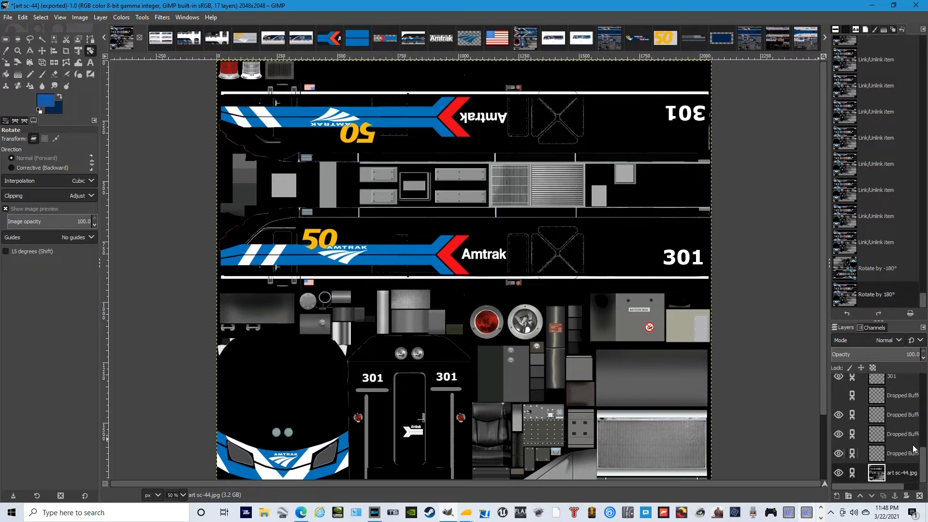
# - Turn the linked texture layers upside down once more with a rotation of -180°
pyautogui.moveTo(924, 458); pyautogui.dragTo(921, 384)
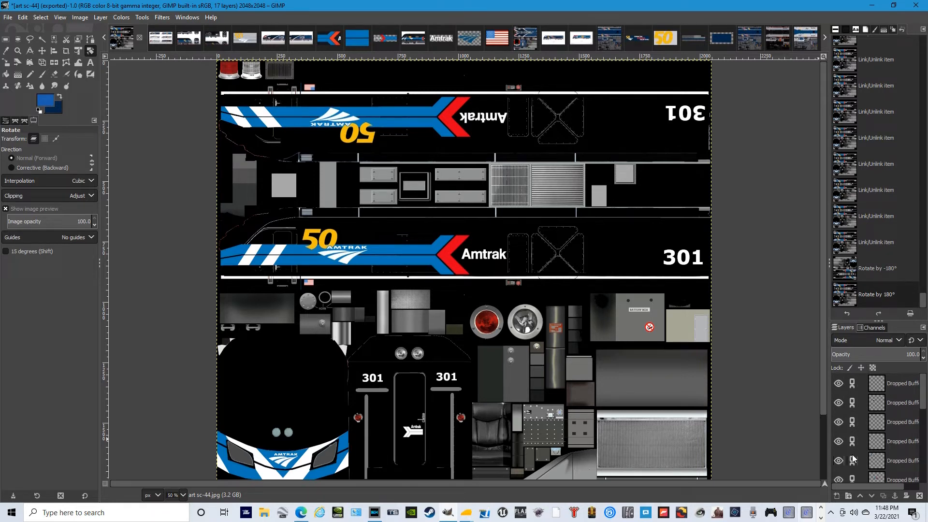
pyautogui.moveTo(925, 398); pyautogui.dragTo(926, 481)
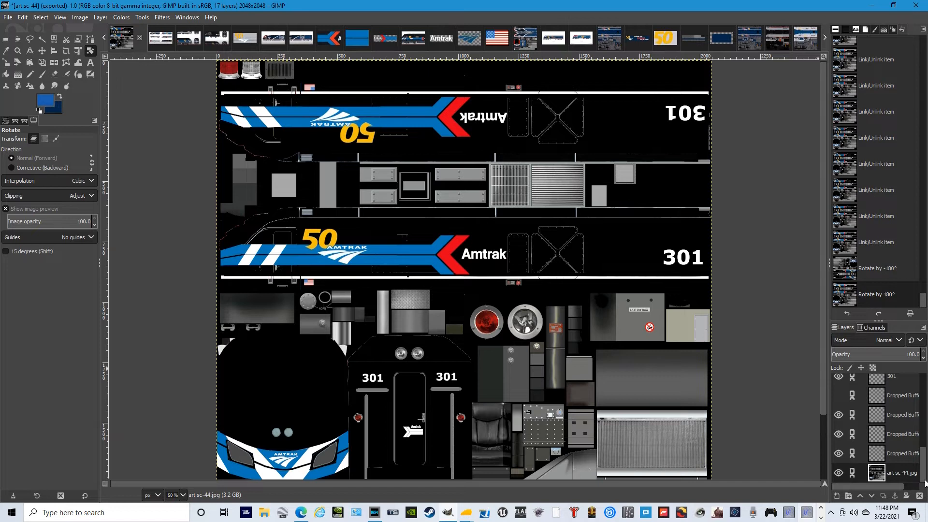
pyautogui.click(451, 244)
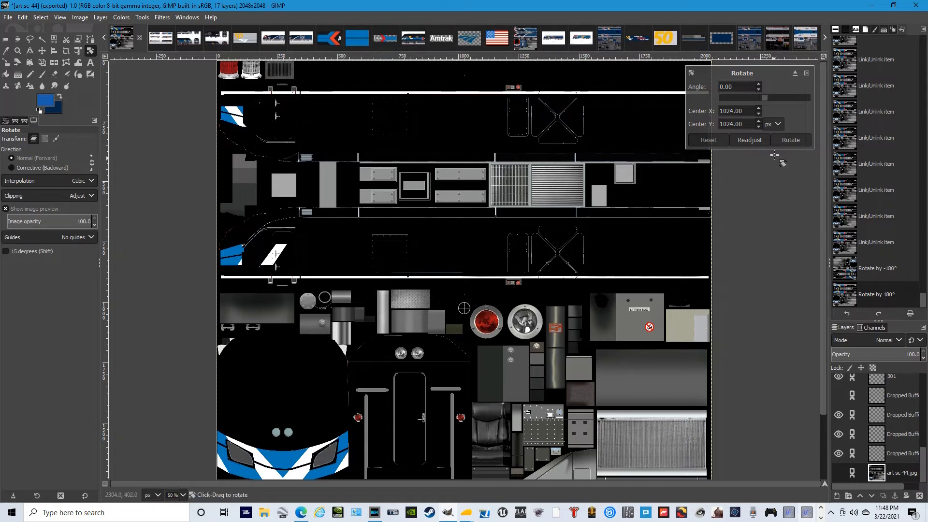
pyautogui.moveTo(765, 97); pyautogui.dragTo(720, 97)
pyautogui.click(790, 140)
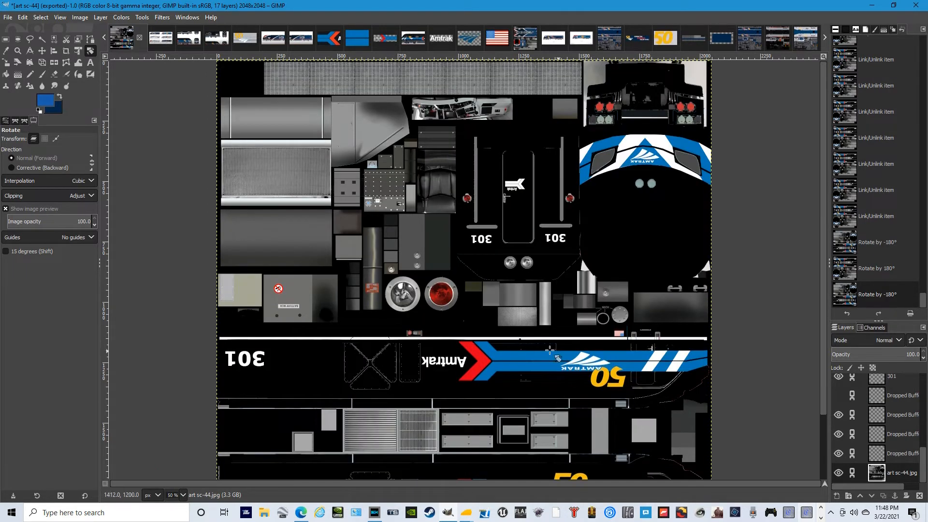
# - Bring the linked texture layers back to their upright orientation with another 180° rotation
pyautogui.scroll(-3, 406, 327)
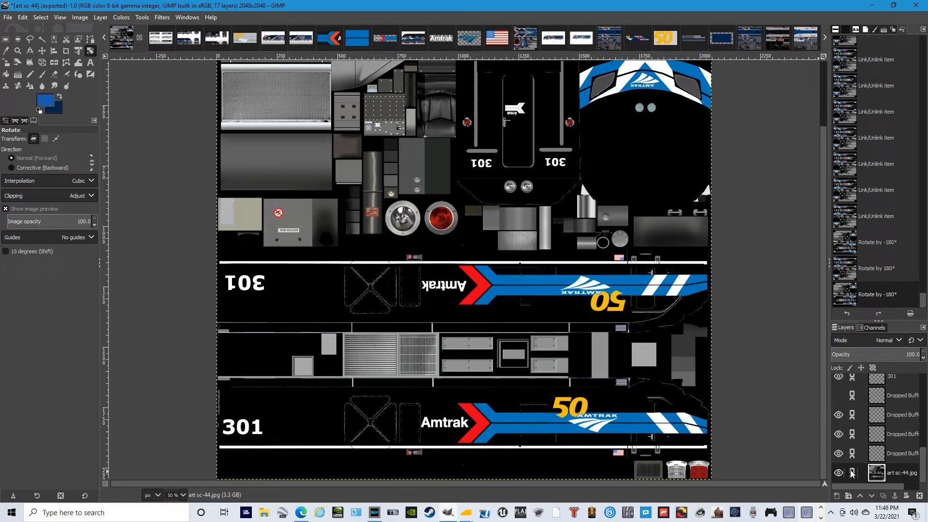
pyautogui.click(497, 248)
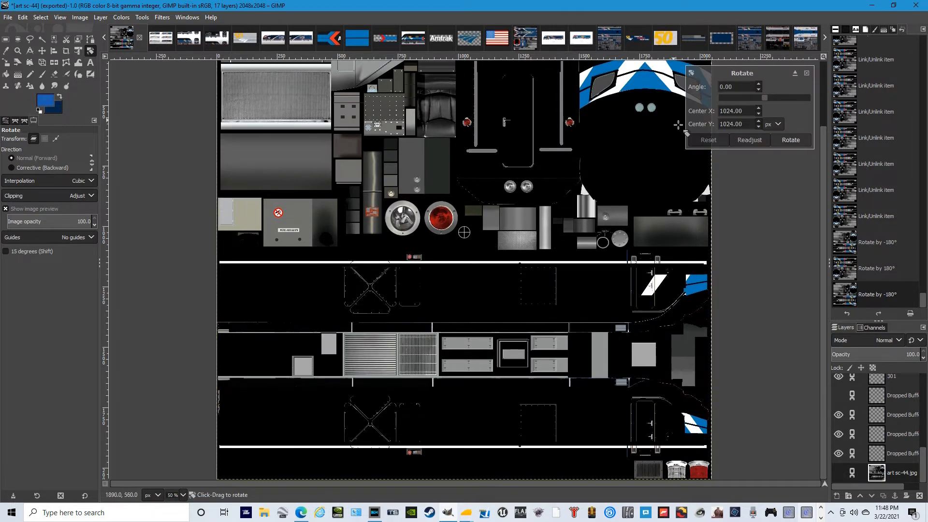
pyautogui.moveTo(765, 98); pyautogui.dragTo(812, 97)
pyautogui.click(796, 137)
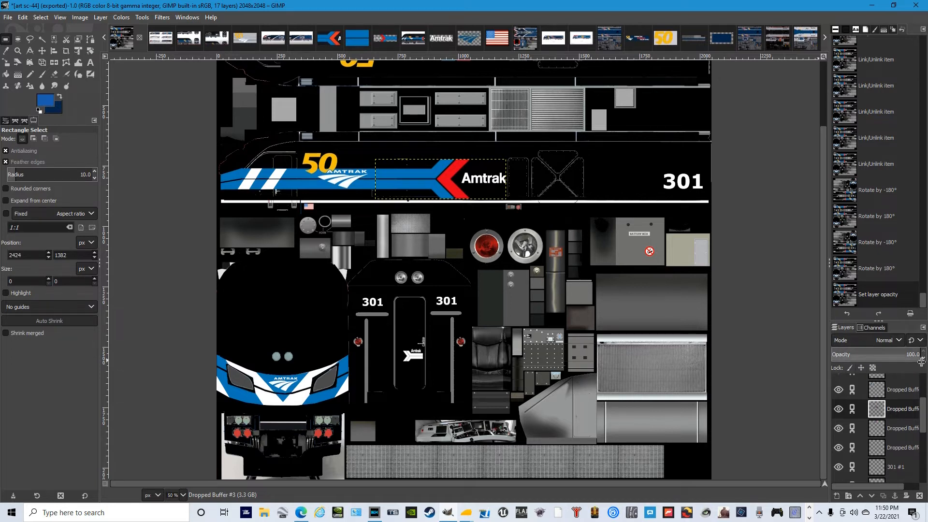
# - Lower the opacity of the Dropped Buffer #3 layer to fade its arrow stripe, and raise it back to 100
pyautogui.moveTo(915, 359); pyautogui.dragTo(843, 359)
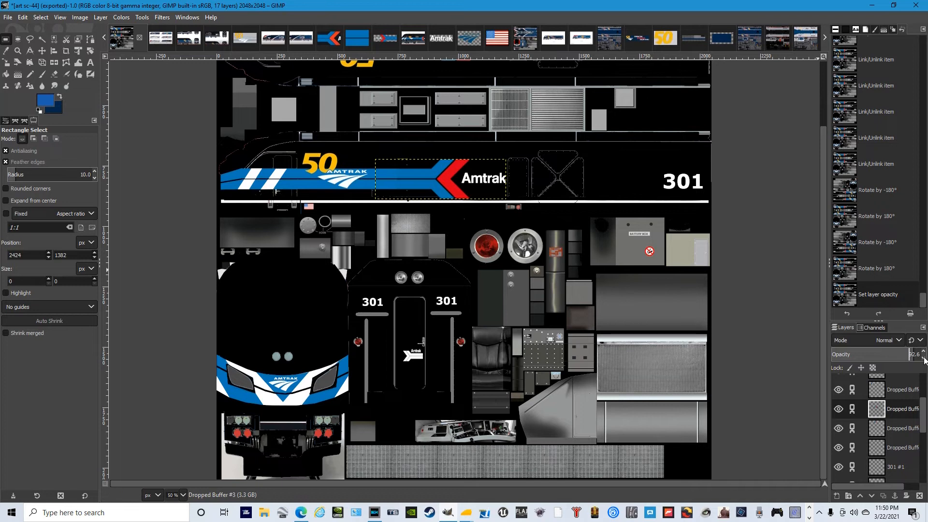
pyautogui.scroll(-5, 923, 360)
pyautogui.scroll(-20, 924, 360)
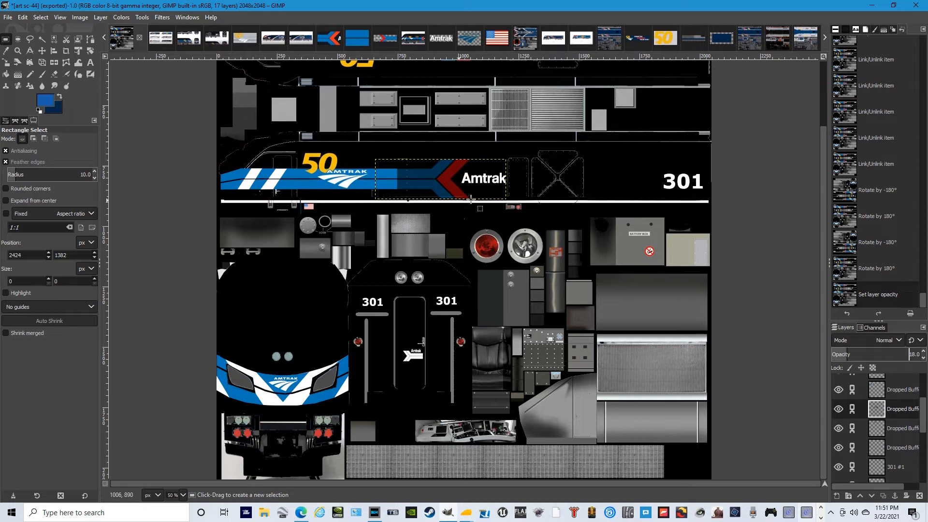
pyautogui.click(923, 351)
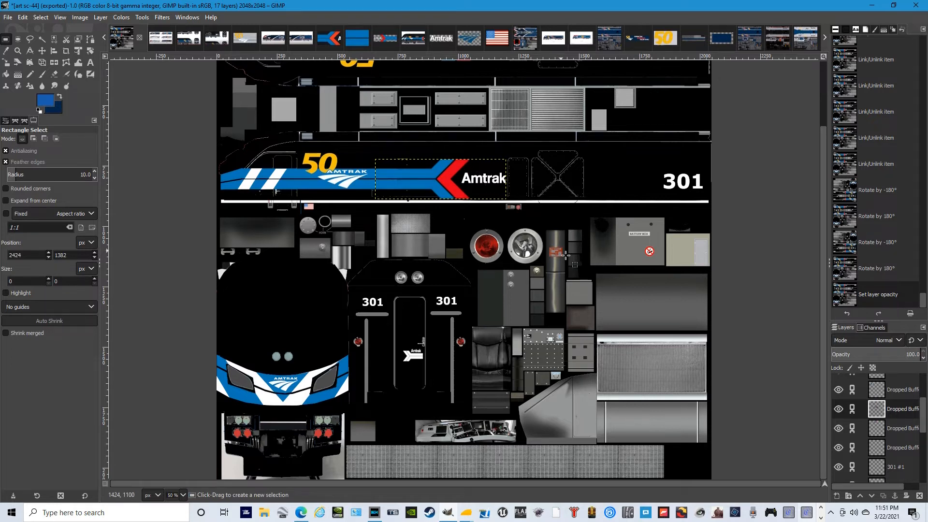
pyautogui.scroll(3, 895, 456)
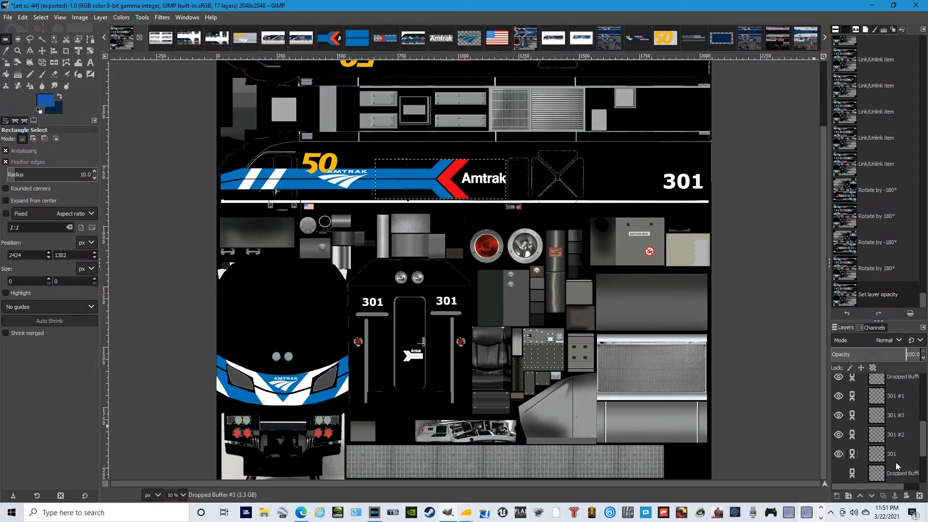
# - Make the art sc-44.jpg base layer active and pick the Free Select tool
pyautogui.scroll(-1, 895, 462)
pyautogui.click(897, 473)
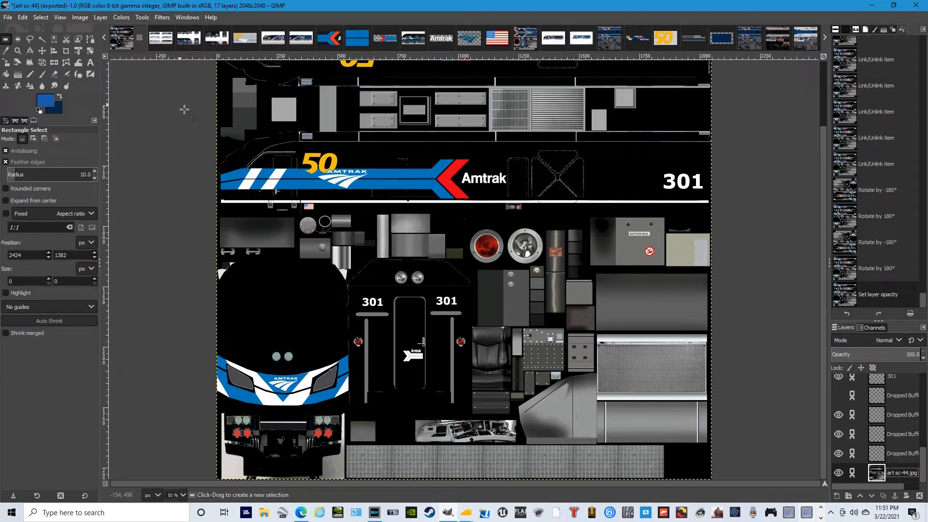
pyautogui.click(31, 40)
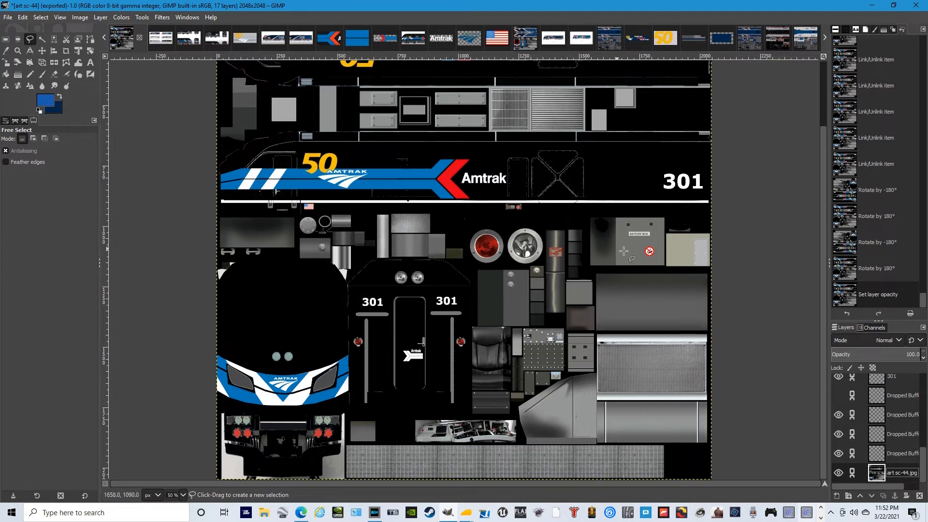
# - Activate the side-number 301 layer and the door's Amtrak arrow logo layer in turn to examine their boundaries
pyautogui.scroll(3, 628, 249)
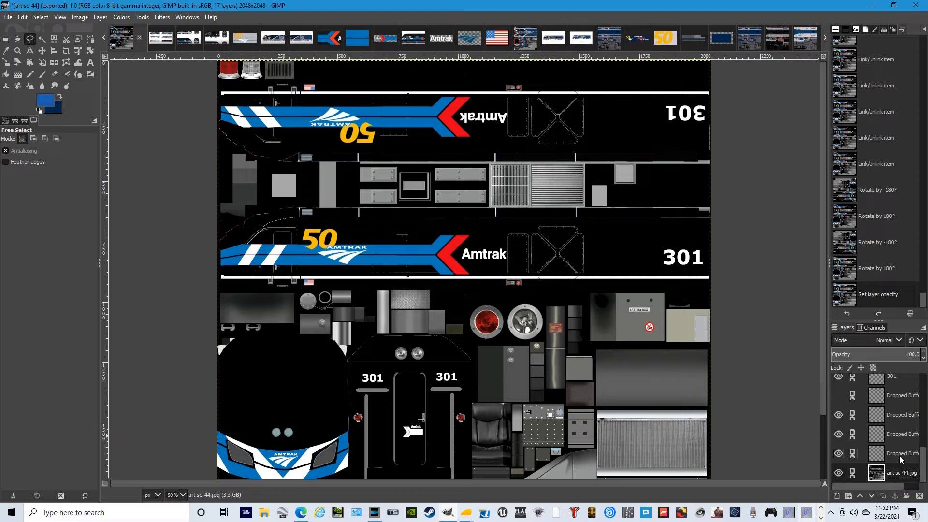
pyautogui.click(869, 448)
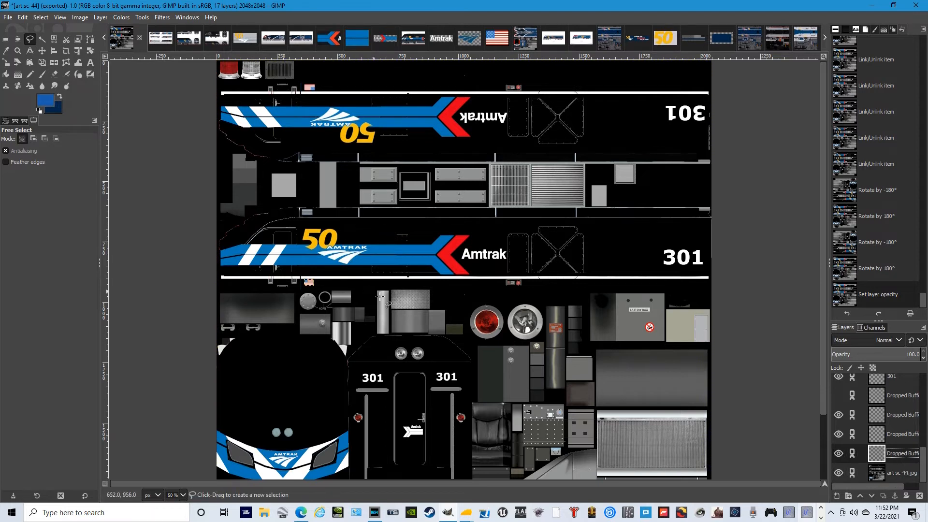
pyautogui.scroll(-3, 439, 319)
pyautogui.scroll(3, 449, 329)
pyautogui.scroll(3, 896, 430)
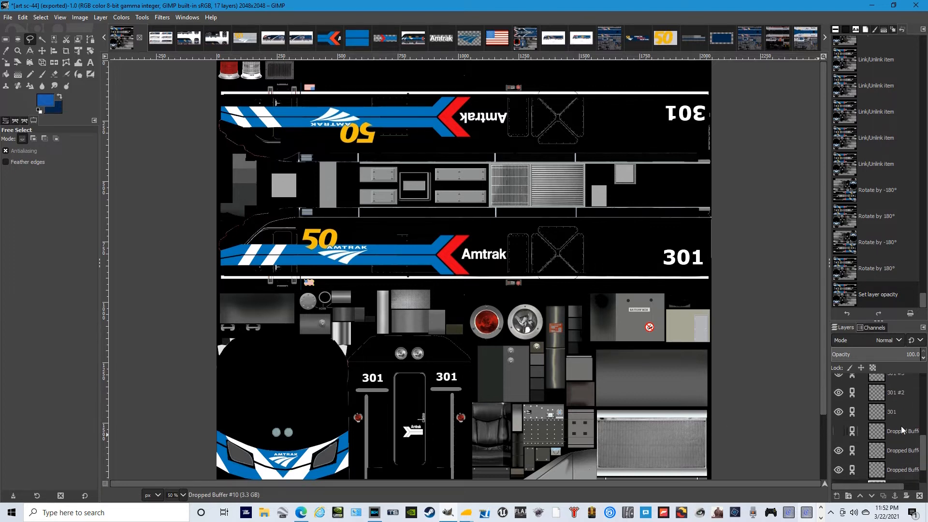
pyautogui.click(886, 431)
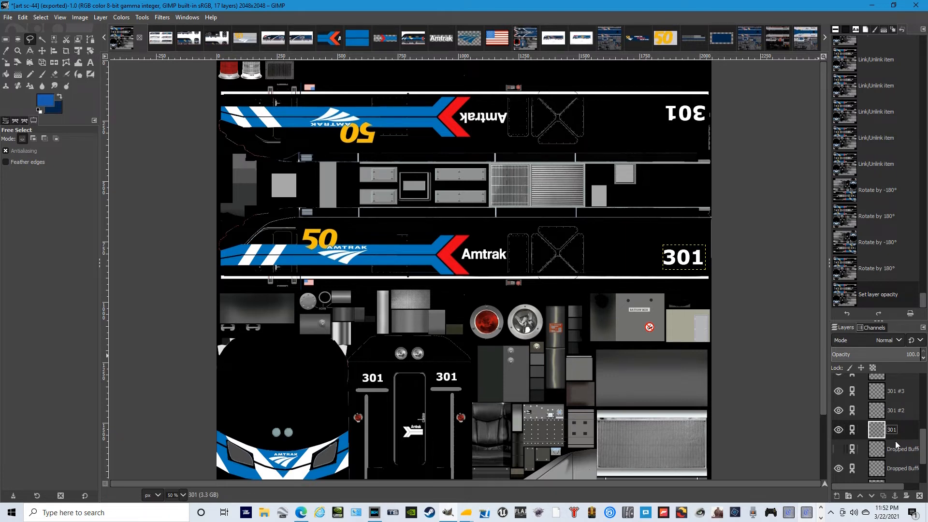
pyautogui.moveTo(896, 449); pyautogui.dragTo(902, 389)
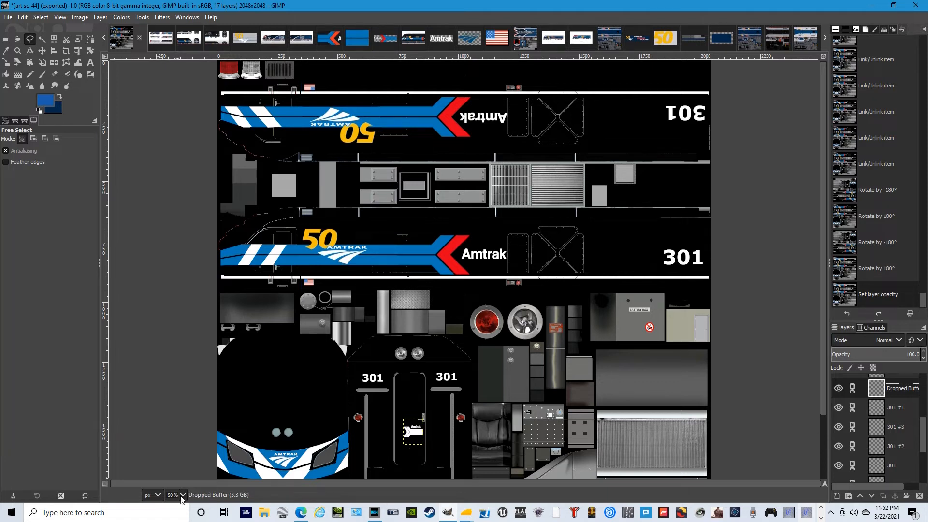
pyautogui.scroll(1, 180, 495)
pyautogui.scroll(-2, 312, 423)
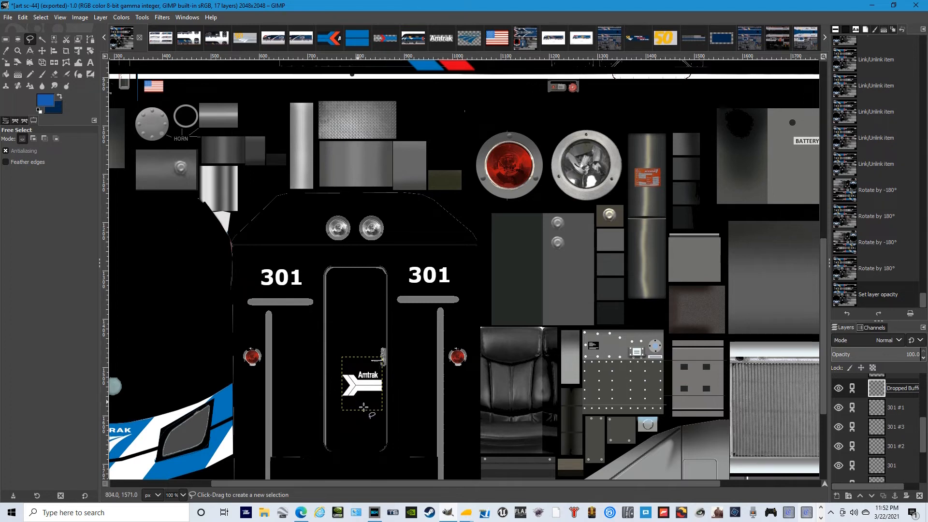
# - Try a freehand selection beside the door while the door logo layer is active, and clear it with the Rectangle Select tool
pyautogui.moveTo(437, 415); pyautogui.dragTo(480, 361)
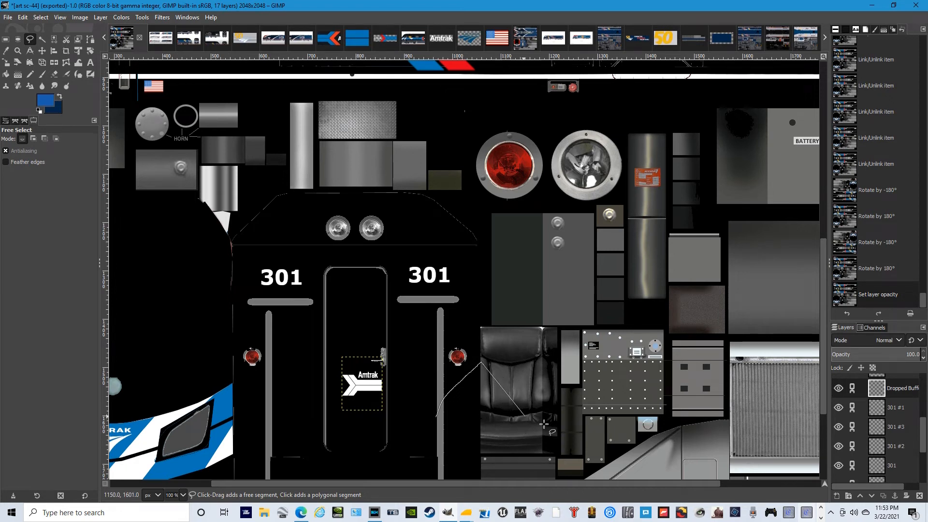
pyautogui.click(6, 40)
pyautogui.click(477, 313)
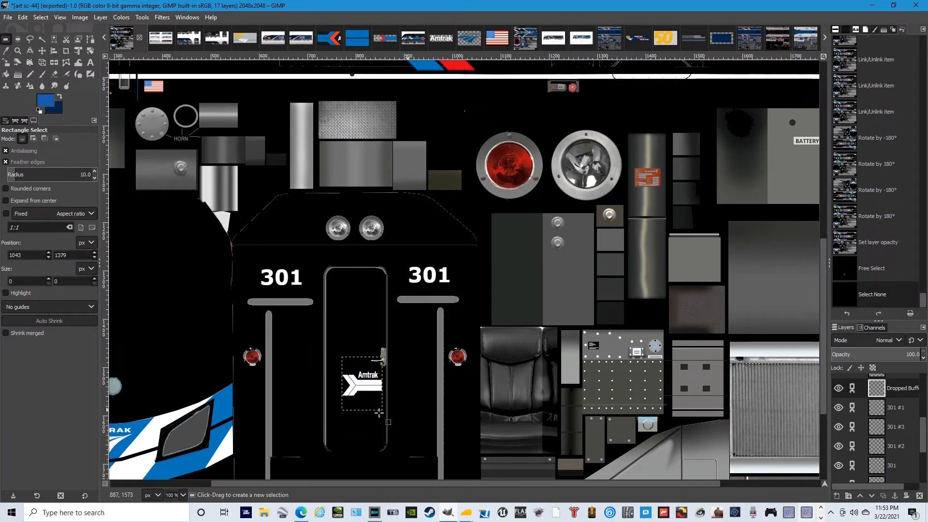
# - Make the art sc-44.jpg base layer active again and switch back to the Free Select tool
pyautogui.moveTo(925, 441); pyautogui.dragTo(924, 471)
pyautogui.click(898, 473)
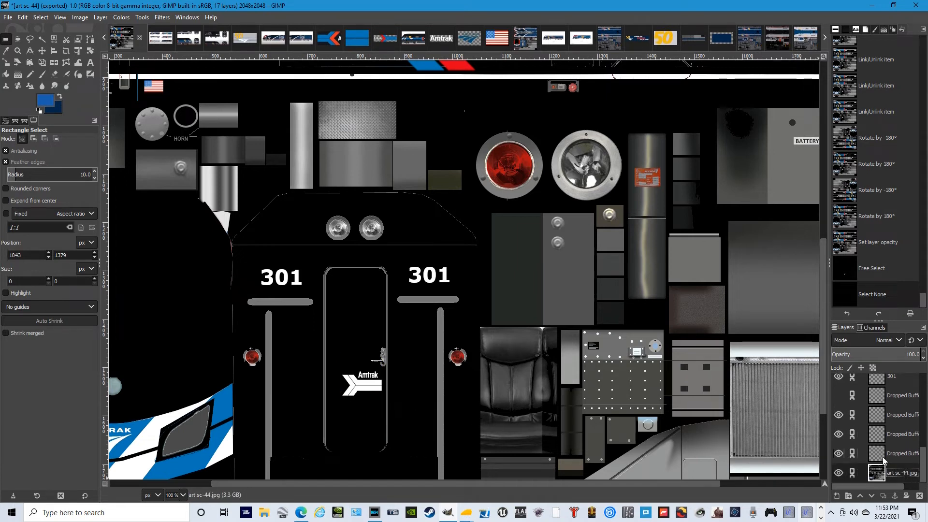
pyautogui.scroll(-1, 184, 497)
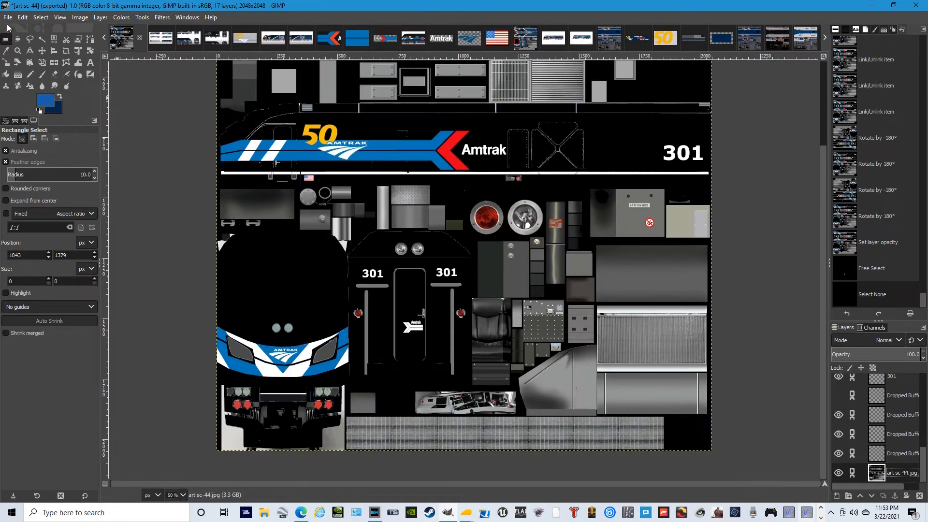
pyautogui.click(29, 39)
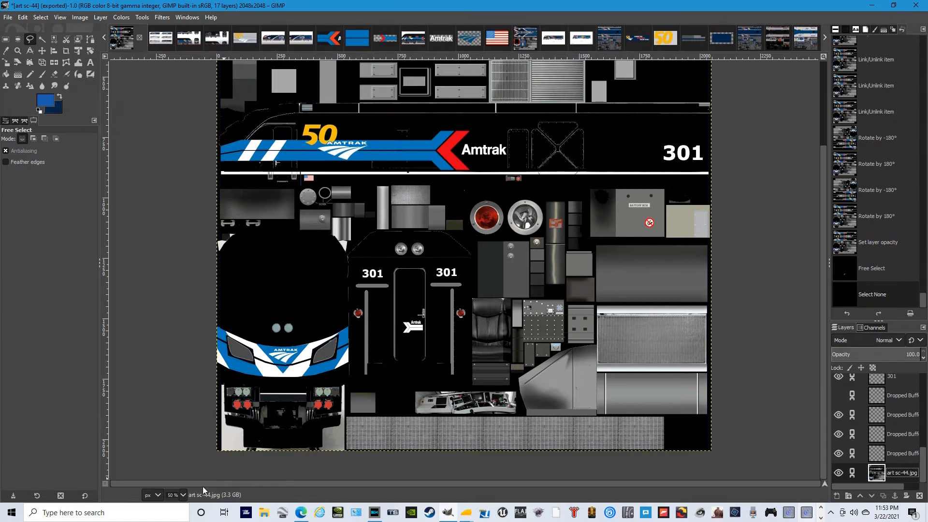
# - Try a mixed straight-edged and looping freehand selection on the black side panel near the 301 number, and deselect it
pyautogui.scroll(1, 183, 498)
pyautogui.scroll(4, 553, 414)
pyautogui.scroll(-1, 554, 415)
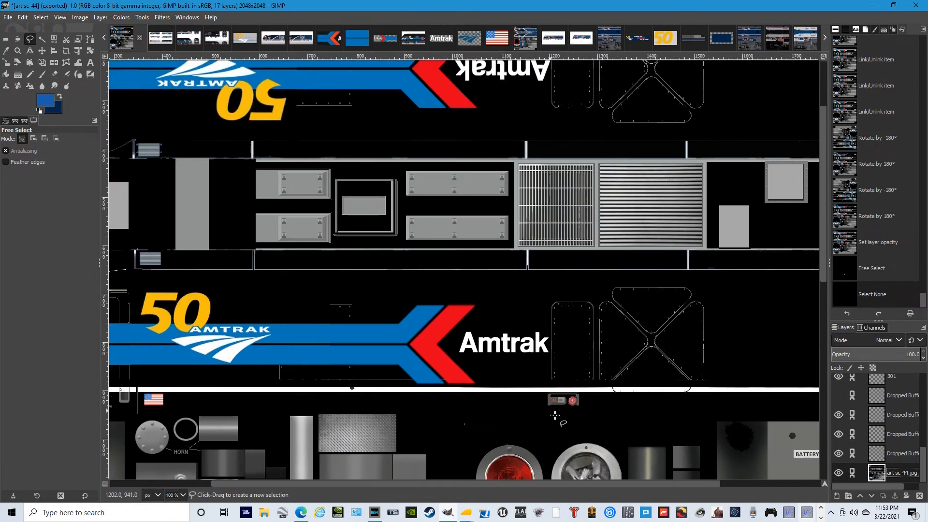
pyautogui.moveTo(525, 483); pyautogui.dragTo(668, 488)
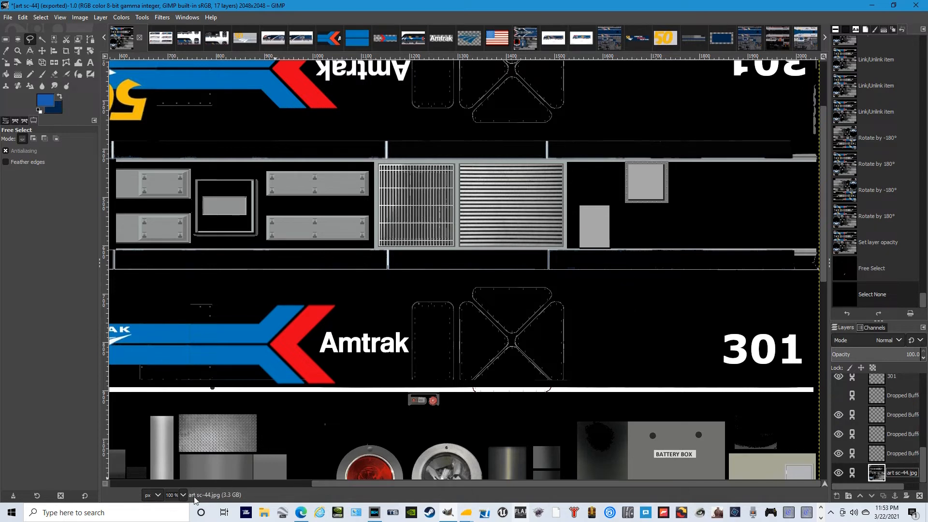
pyautogui.scroll(1, 183, 497)
pyautogui.moveTo(611, 483); pyautogui.dragTo(742, 485)
pyautogui.scroll(-4, 487, 370)
pyautogui.scroll(2, 490, 372)
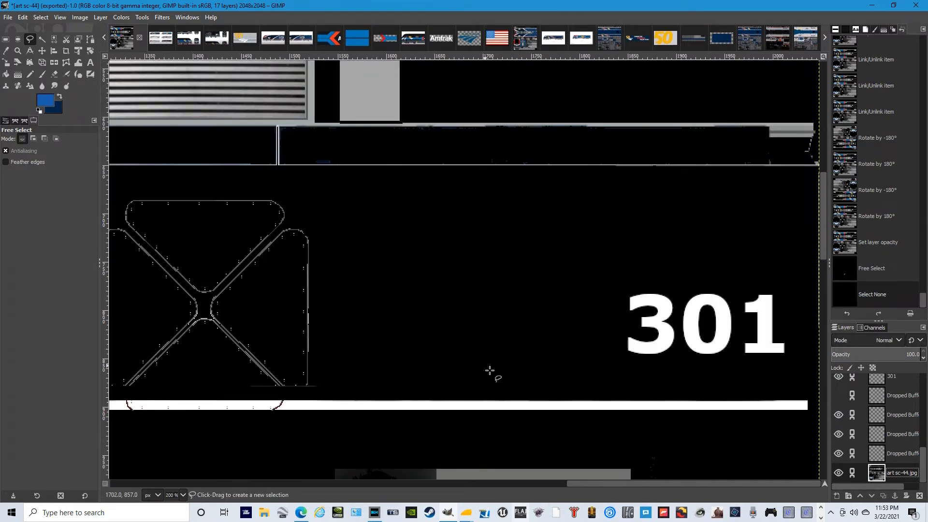
pyautogui.scroll(-1, 184, 496)
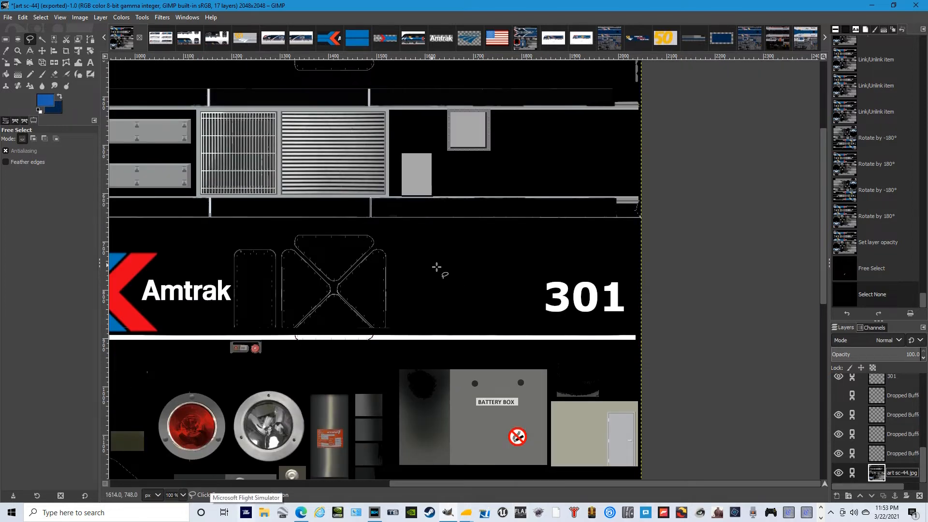
pyautogui.click(412, 237)
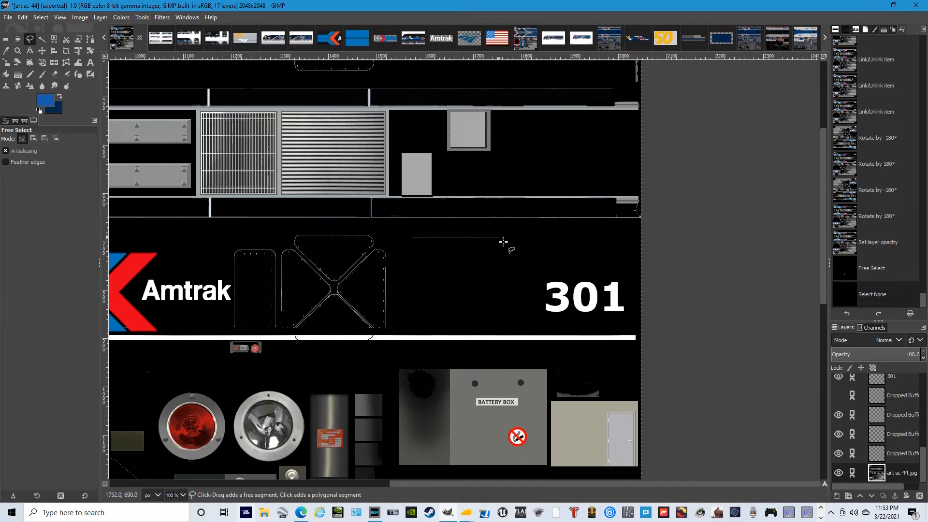
pyautogui.click(498, 237)
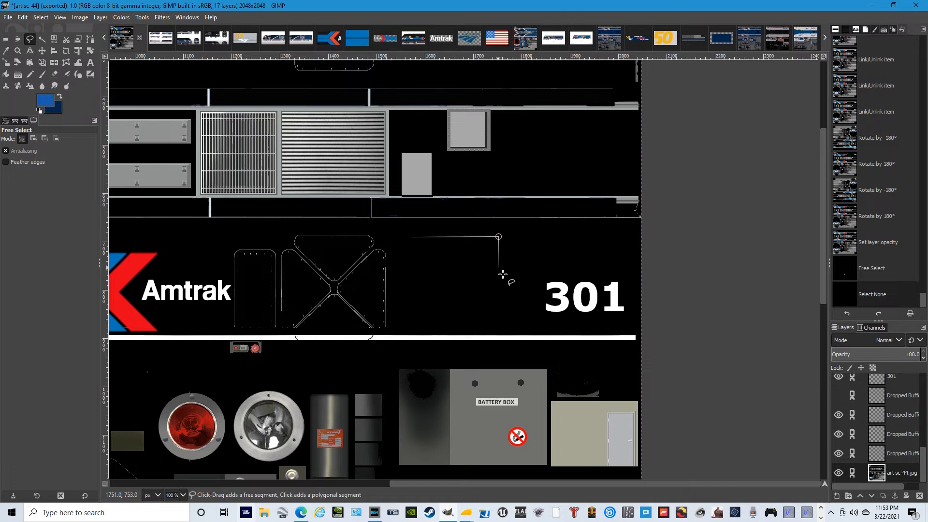
pyautogui.click(498, 309)
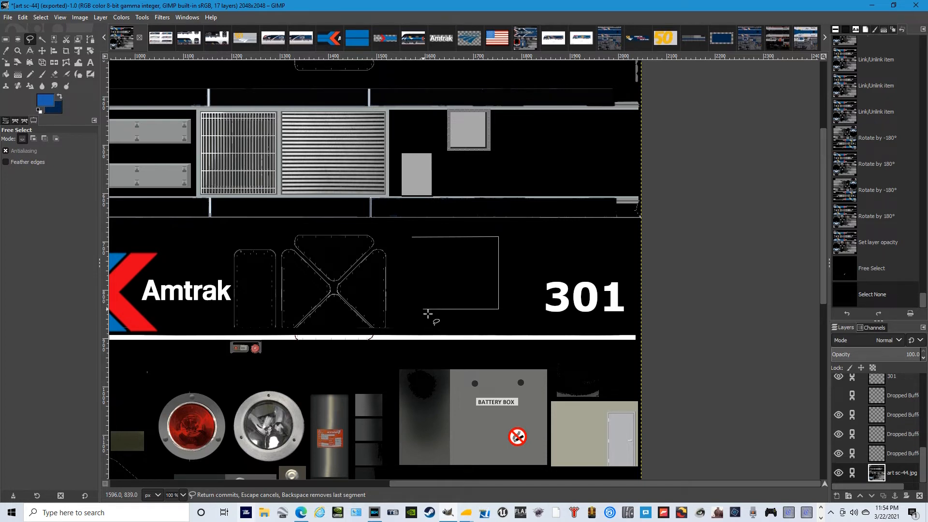
pyautogui.moveTo(427, 314)
pyautogui.mouseDown()
pyautogui.moveTo(412, 260)
pyautogui.moveTo(378, 269)
pyautogui.moveTo(380, 295)
pyautogui.moveTo(419, 307)
pyautogui.moveTo(460, 281)
pyautogui.moveTo(462, 252)
pyautogui.moveTo(448, 242)
pyautogui.moveTo(421, 252)
pyautogui.moveTo(425, 278)
pyautogui.moveTo(474, 290)
pyautogui.moveTo(542, 256)
pyautogui.moveTo(579, 266)
pyautogui.moveTo(519, 284)
pyautogui.moveTo(519, 316)
pyautogui.moveTo(454, 320)
pyautogui.moveTo(378, 312)
pyautogui.moveTo(359, 269)
pyautogui.moveTo(293, 260)
pyautogui.mouseUp()
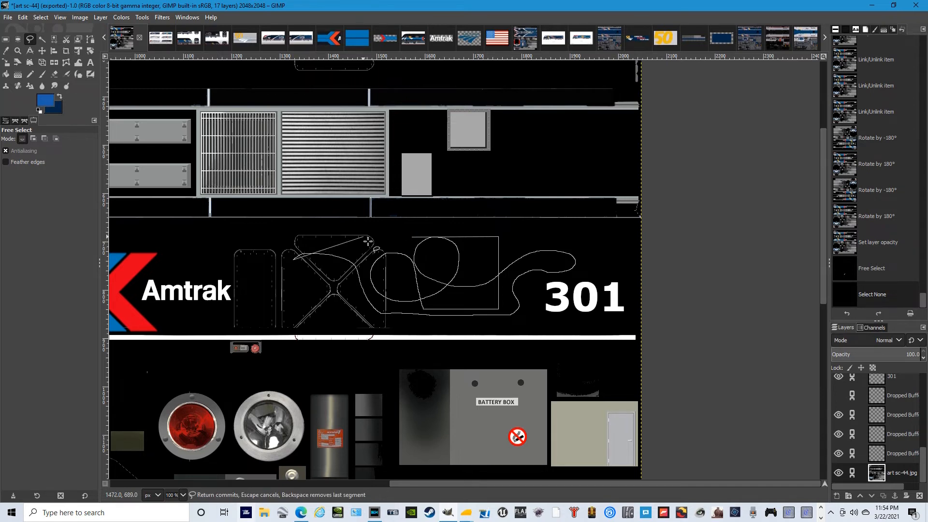
pyautogui.click(6, 39)
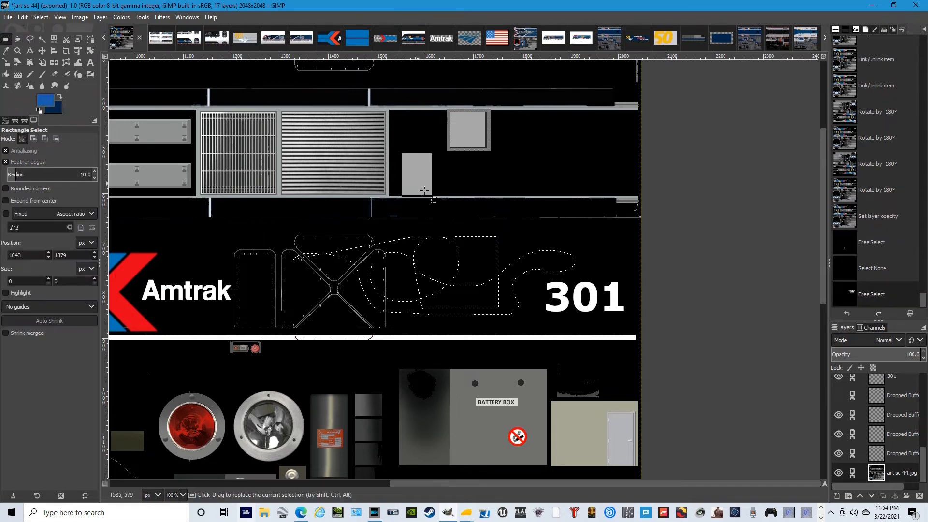
pyautogui.click(459, 227)
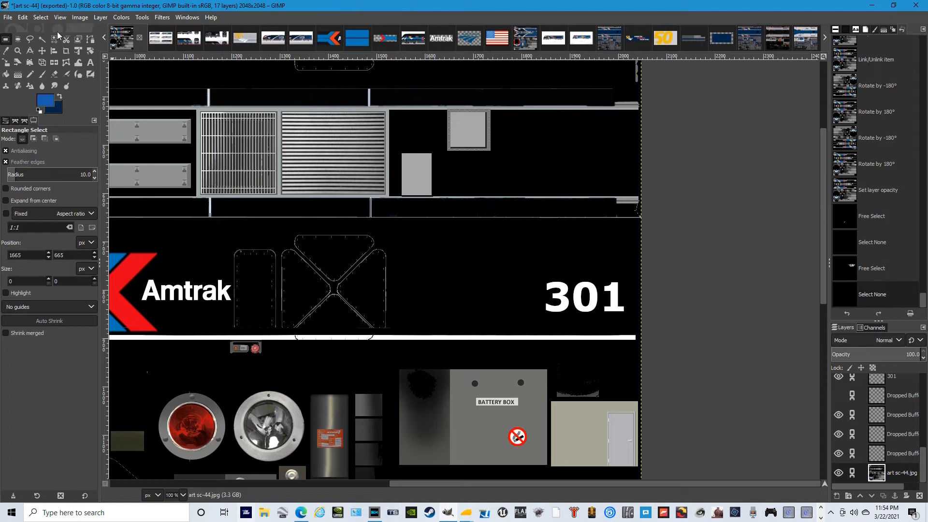
# - Outline and commit a four-sided Free Select selection on the black side panel between the X-shaped panel and the 301 number
pyautogui.click(30, 39)
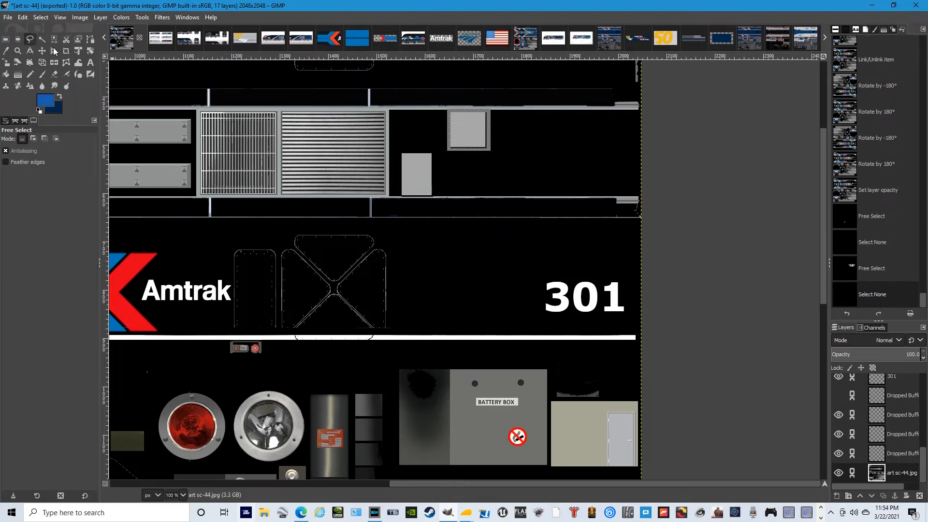
pyautogui.click(417, 251)
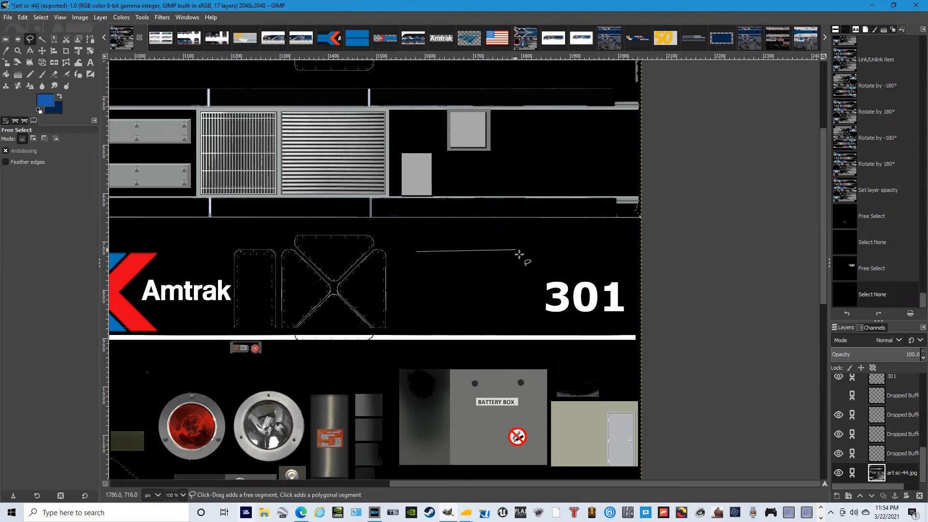
pyautogui.click(515, 251)
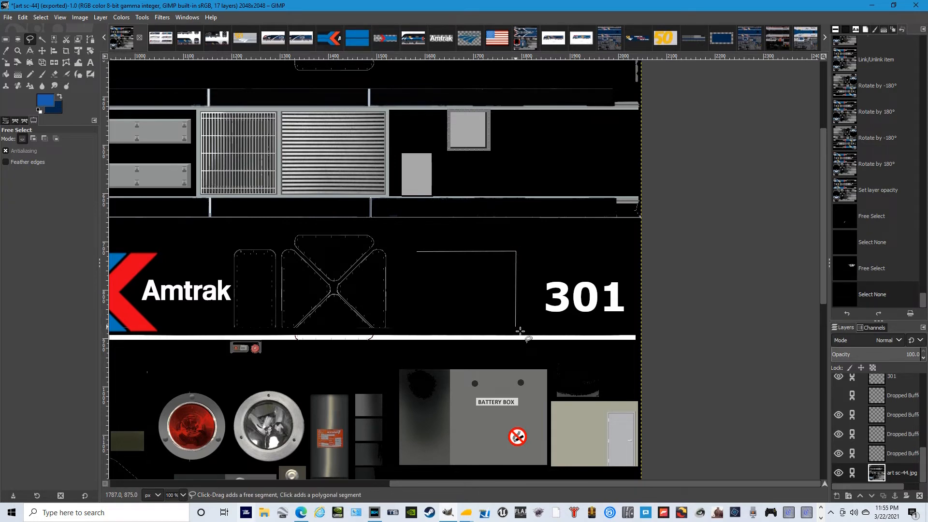
pyautogui.click(520, 330)
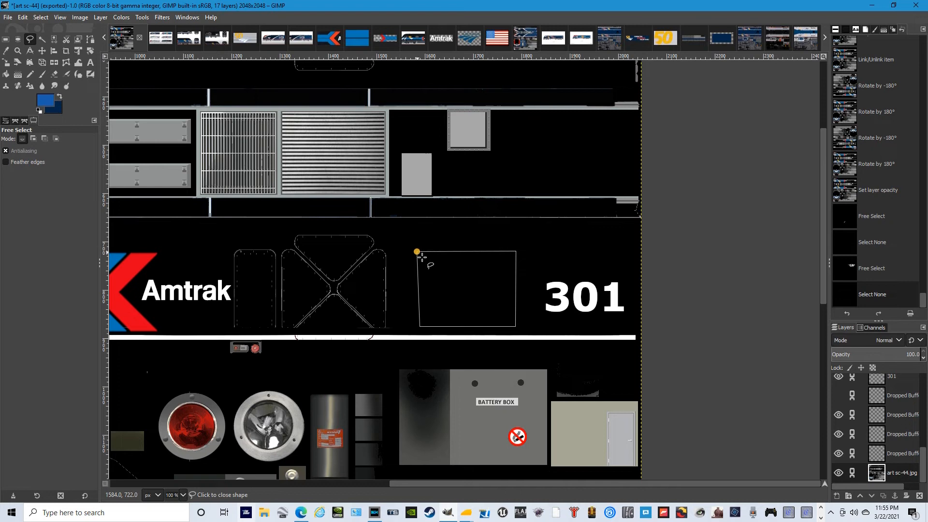
pyautogui.click(422, 257)
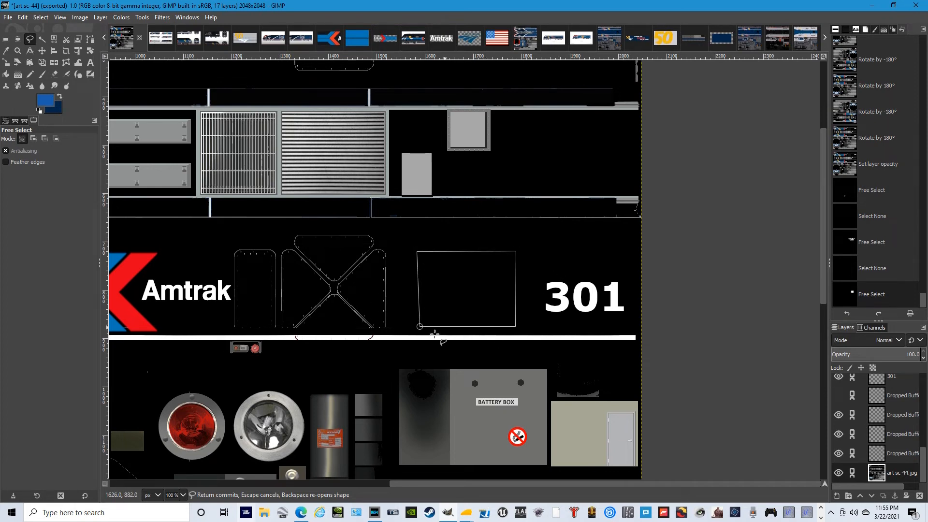
pyautogui.hotkey('ctrl', 'z')
pyautogui.moveTo(425, 331); pyautogui.dragTo(422, 331)
pyautogui.press('Return')
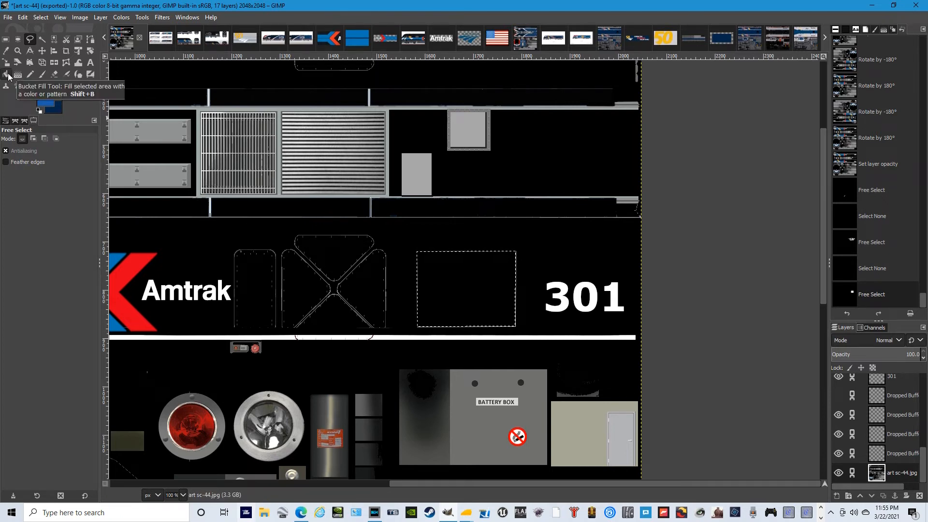
# - Set the foreground colour to red ad1c1c and bucket fill the four-sided selection beside the 301 number
pyautogui.click(7, 75)
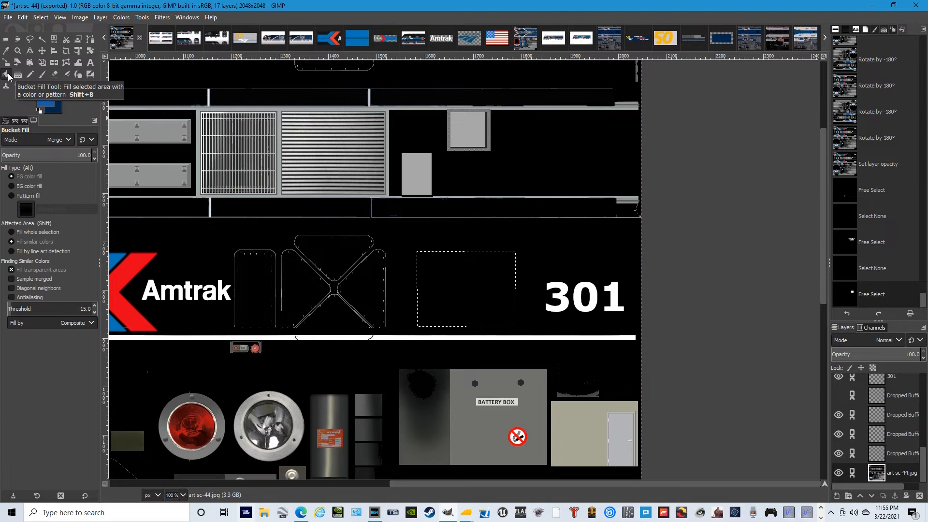
pyautogui.click(47, 103)
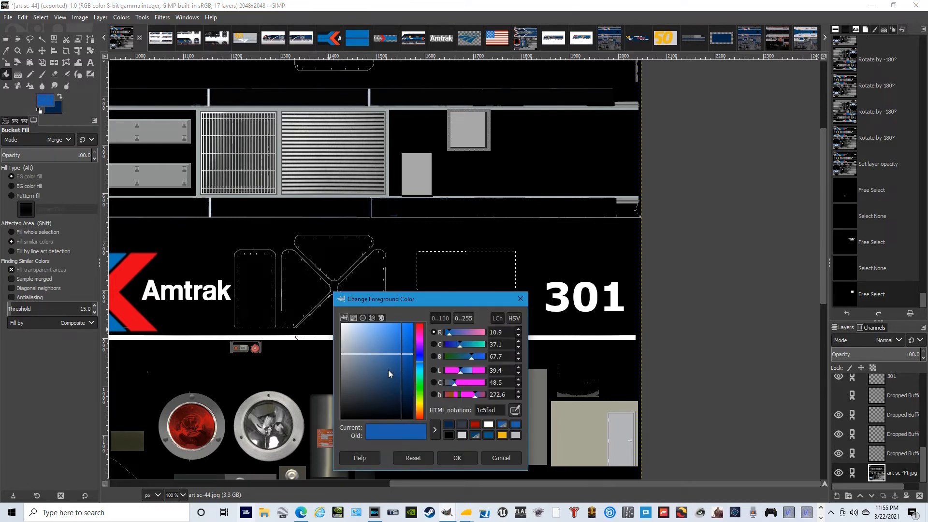
pyautogui.moveTo(420, 409); pyautogui.dragTo(422, 426)
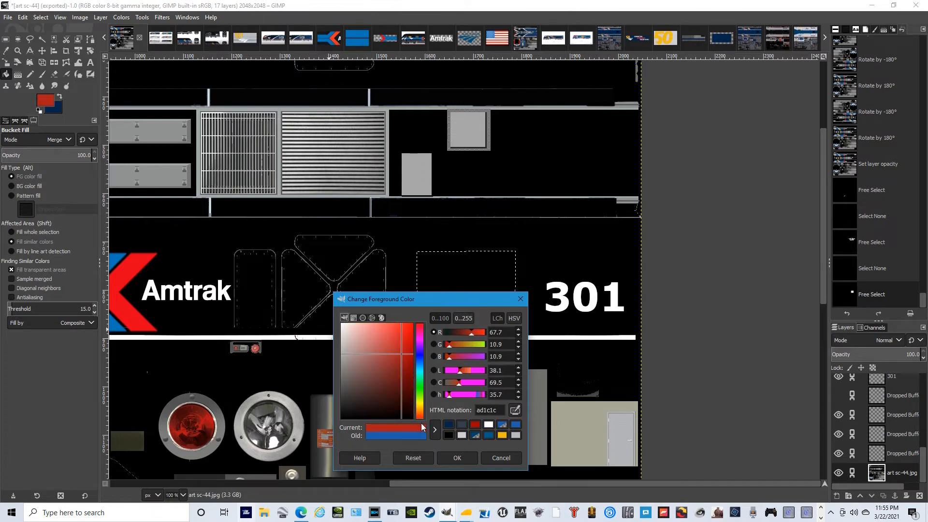
pyautogui.click(457, 459)
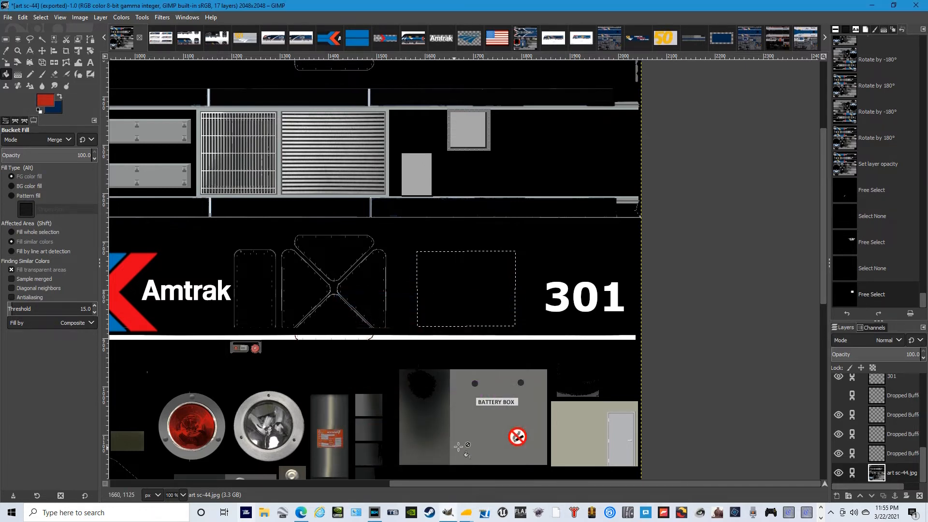
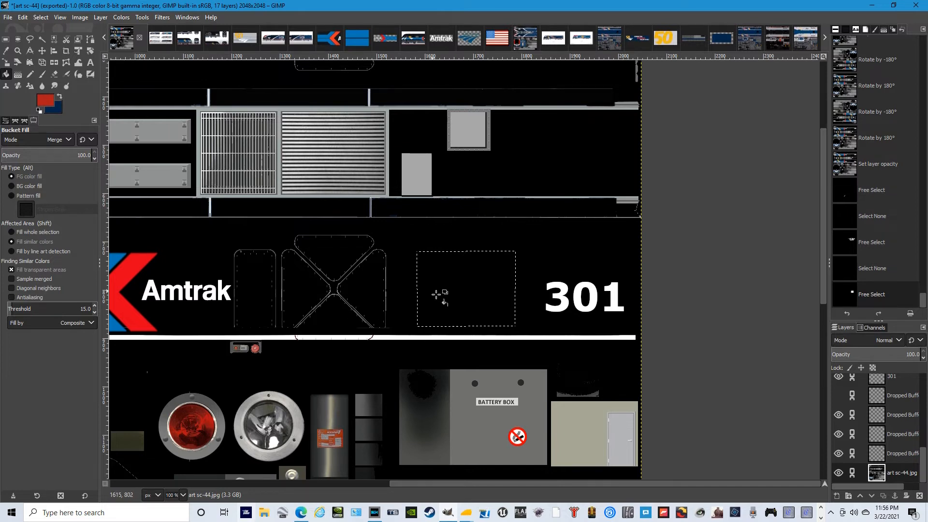
pyautogui.click(466, 290)
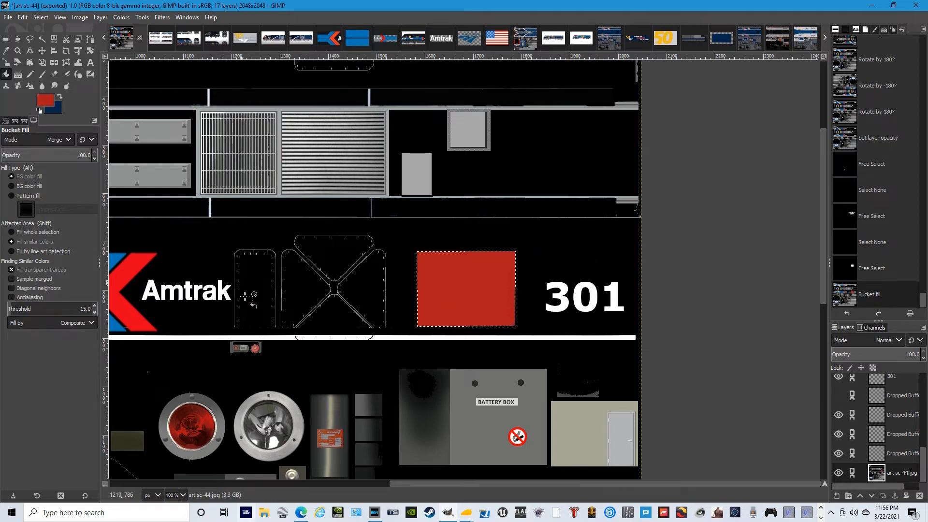
# - Bucket fill the selection beside the 301 number with red again, and compare the states before and after filling through the undo history
pyautogui.scroll(-1, 182, 496)
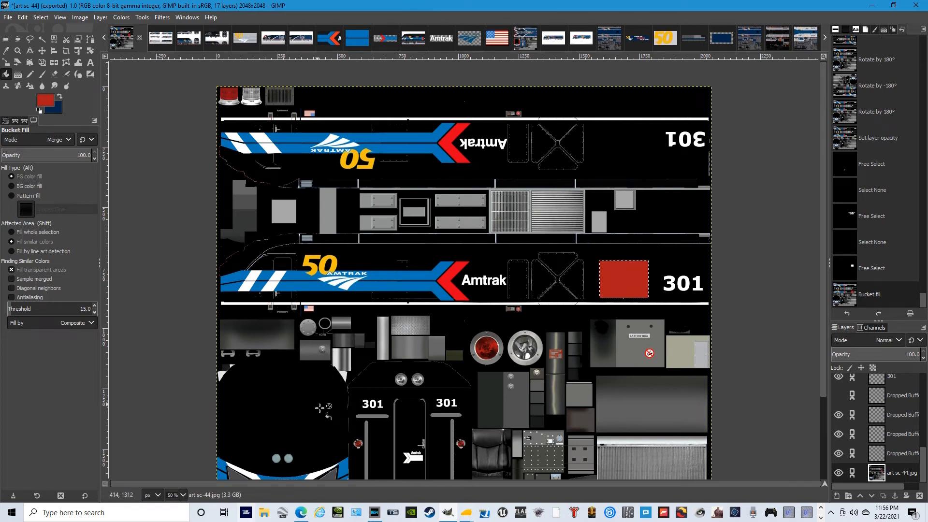
pyautogui.scroll(-3, 319, 408)
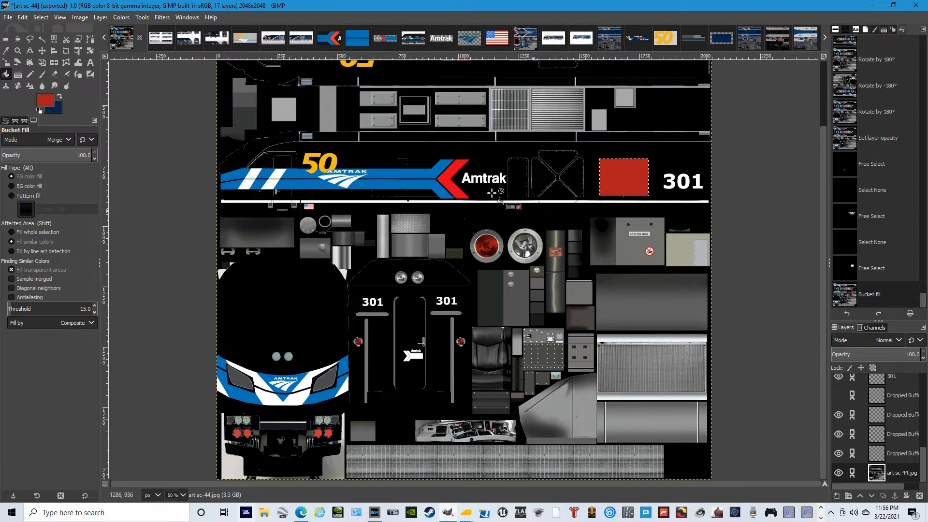
pyautogui.click(30, 39)
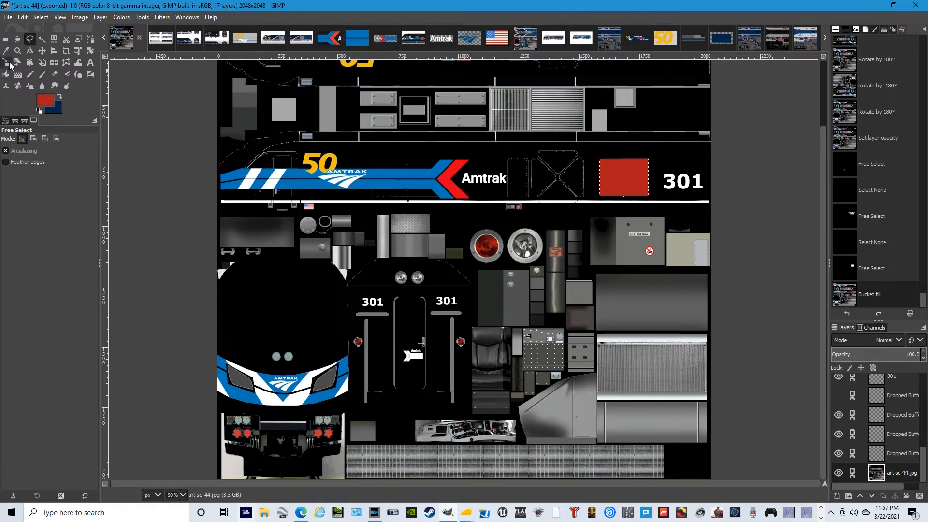
pyautogui.scroll(4, 470, 199)
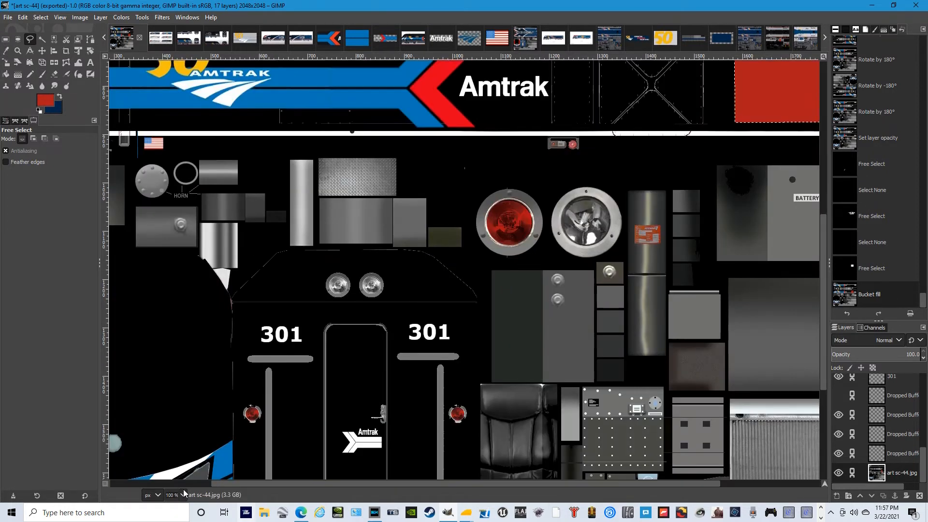
pyautogui.moveTo(515, 480); pyautogui.dragTo(734, 482)
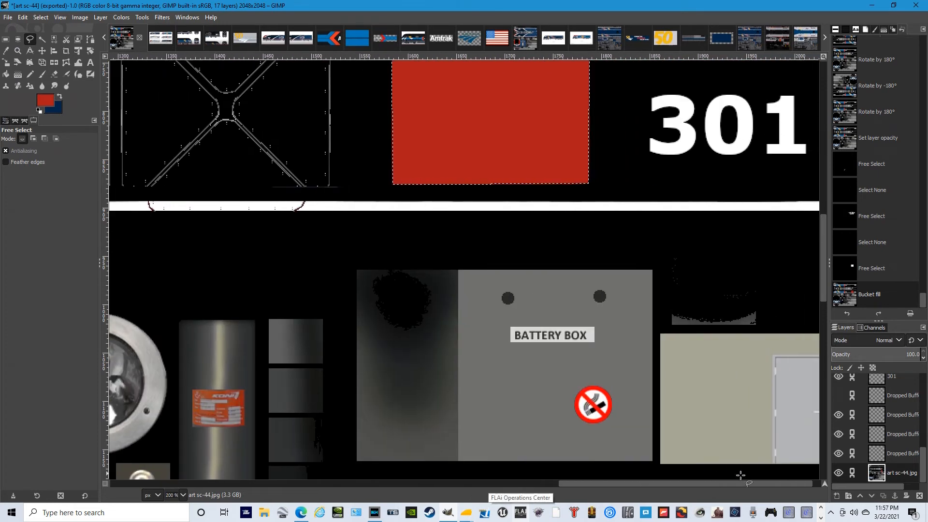
pyautogui.scroll(5, 683, 429)
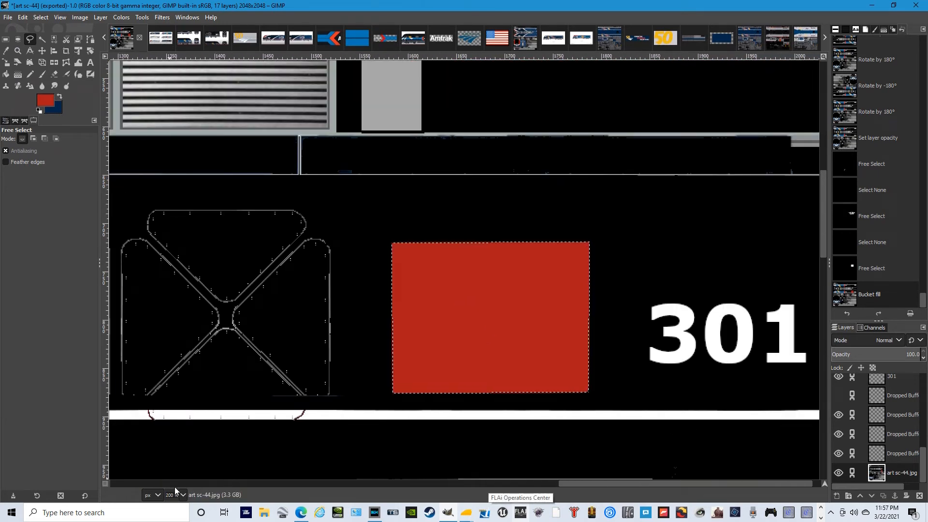
pyautogui.press('1')
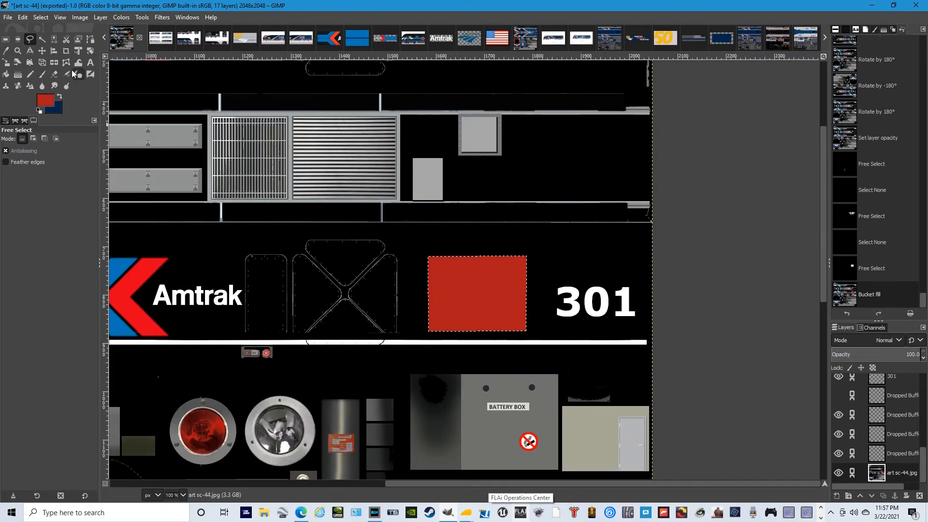
pyautogui.click(5, 74)
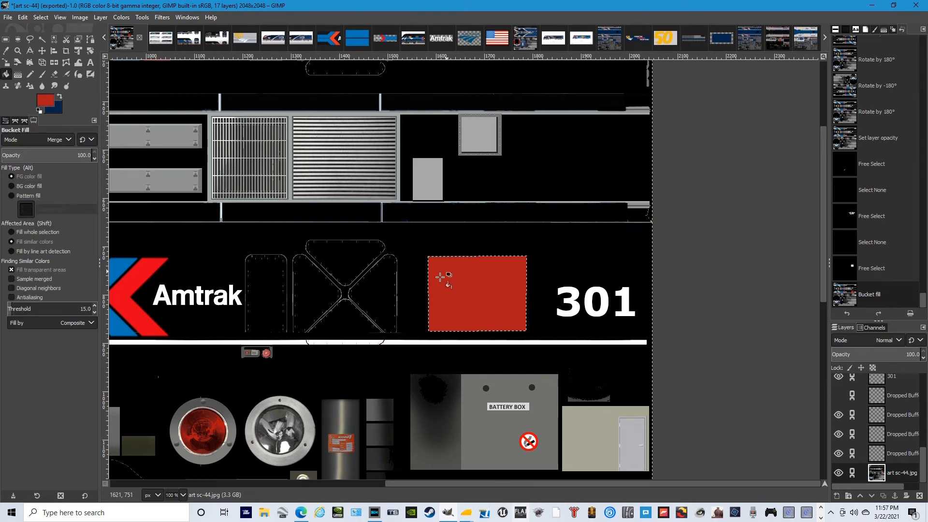
pyautogui.click(455, 285)
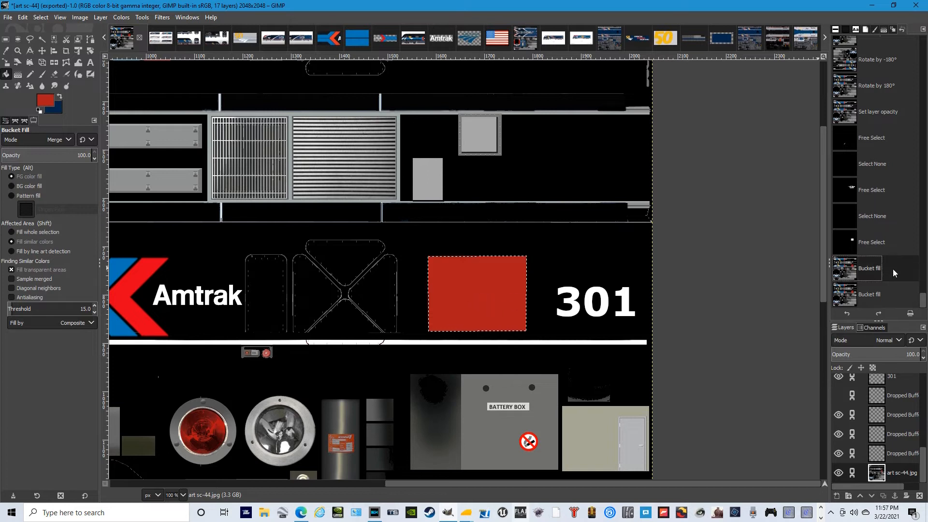
pyautogui.click(876, 246)
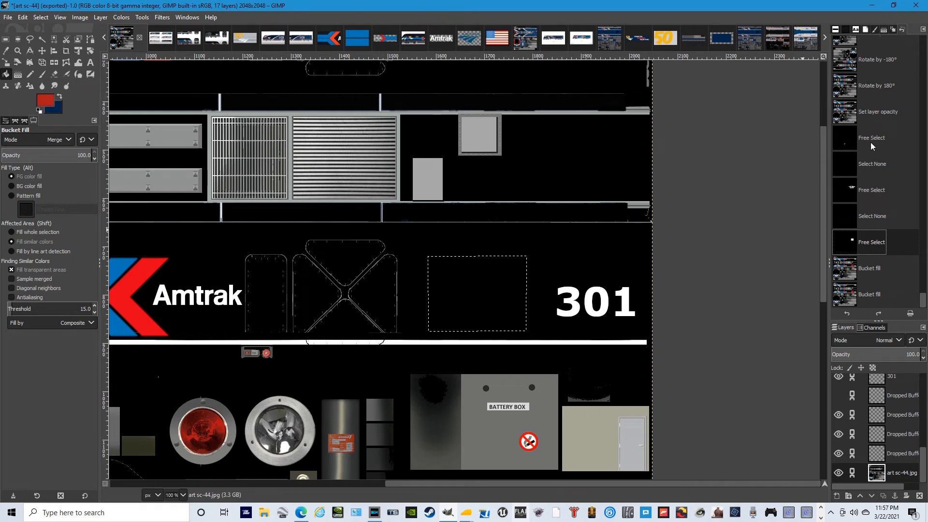
pyautogui.click(870, 293)
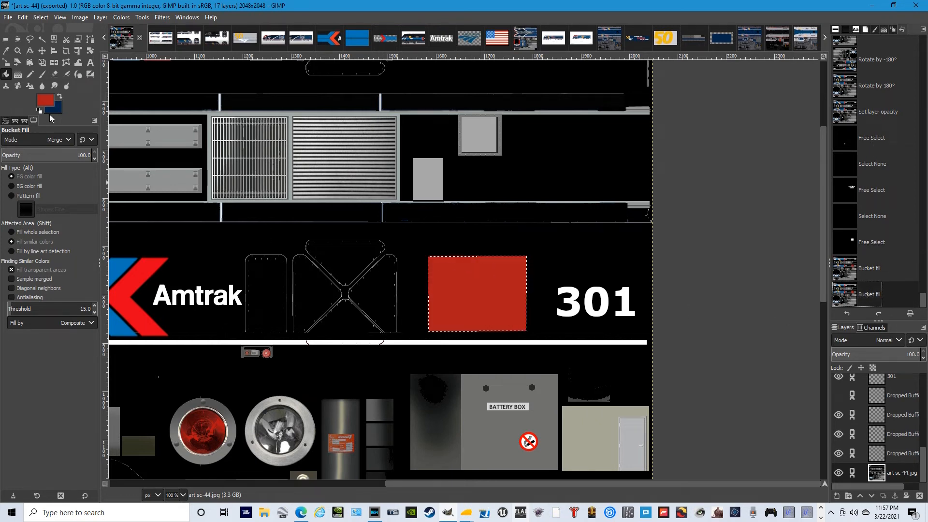
# - Erase across the upper part of the red rectangle with the Ink tool in Erase mode, and undo the stroke
pyautogui.click(79, 75)
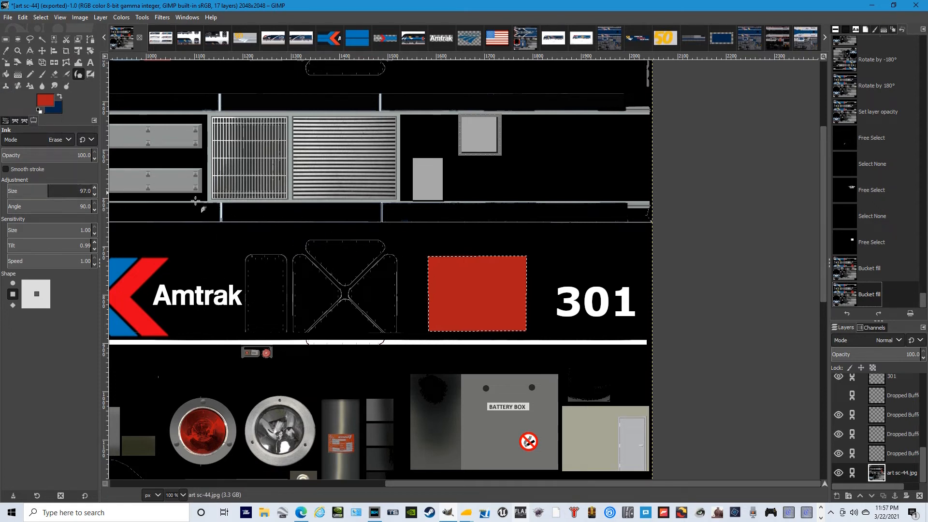
pyautogui.scroll(1, 177, 493)
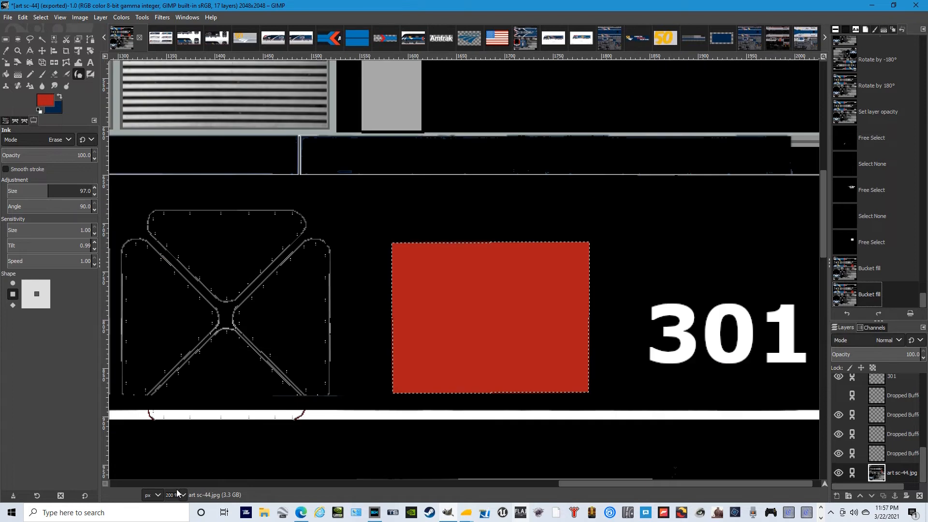
pyautogui.moveTo(404, 251); pyautogui.dragTo(584, 251)
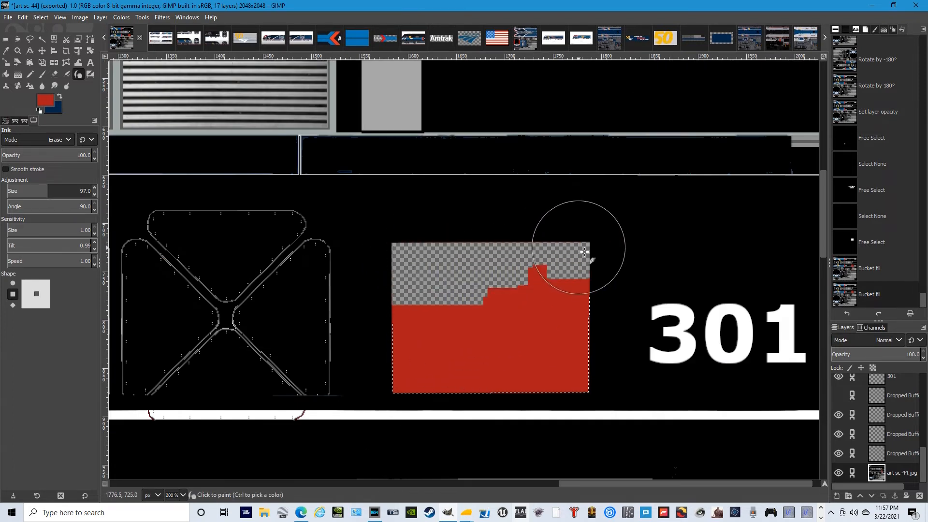
pyautogui.click(23, 17)
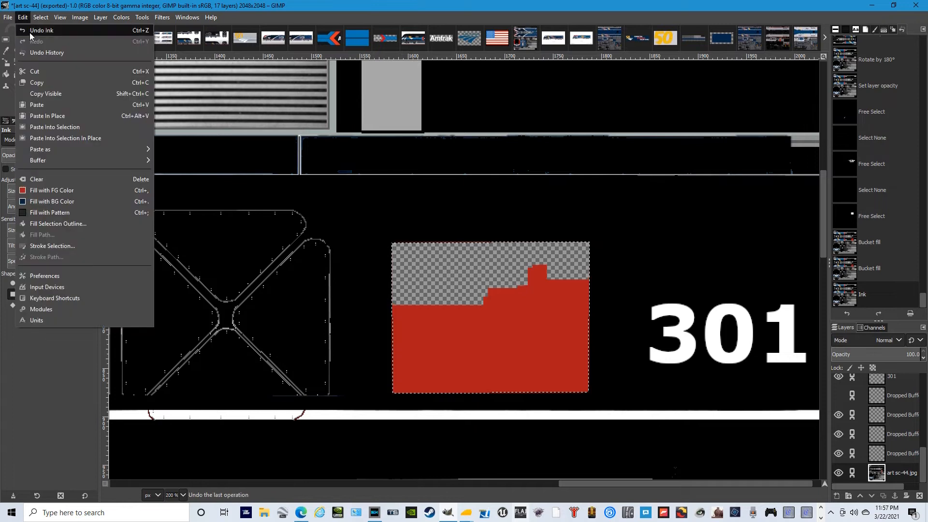
pyautogui.click(31, 31)
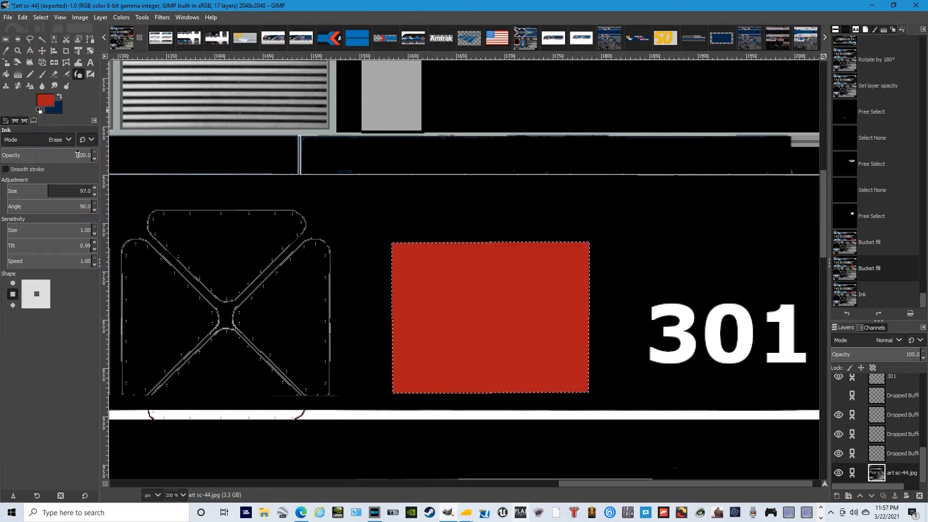
# - Keep the Ink tool in Erase mode, erase the whole red rectangle down to transparency, and undo the erasure
pyautogui.click(67, 141)
pyautogui.scroll(2, 48, 183)
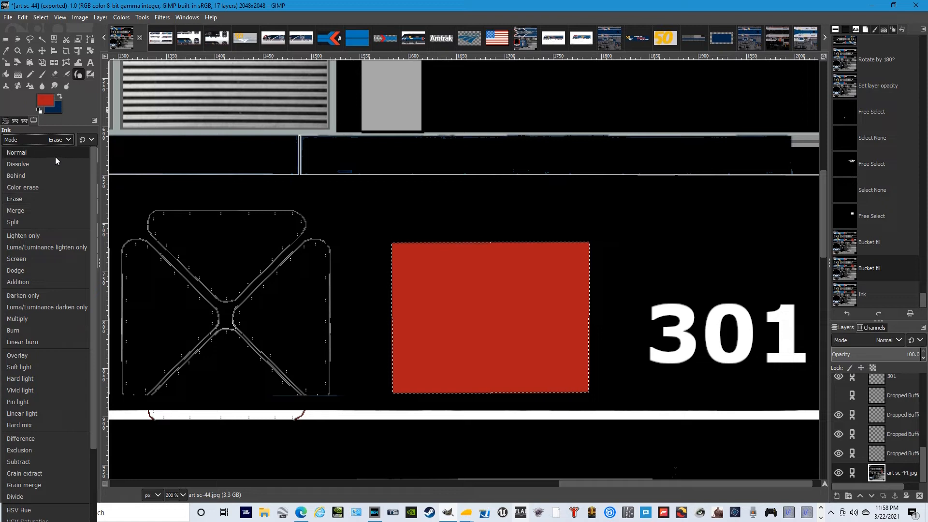
pyautogui.click(30, 199)
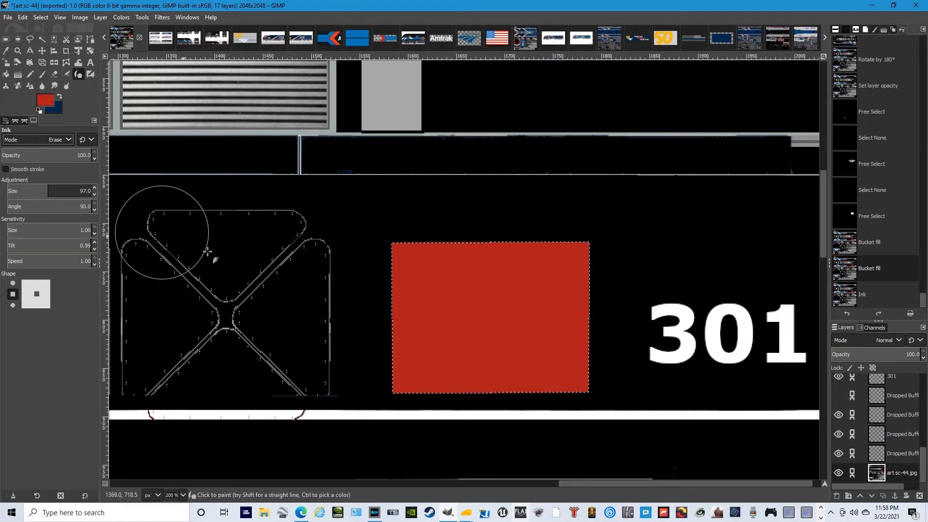
pyautogui.click(415, 267)
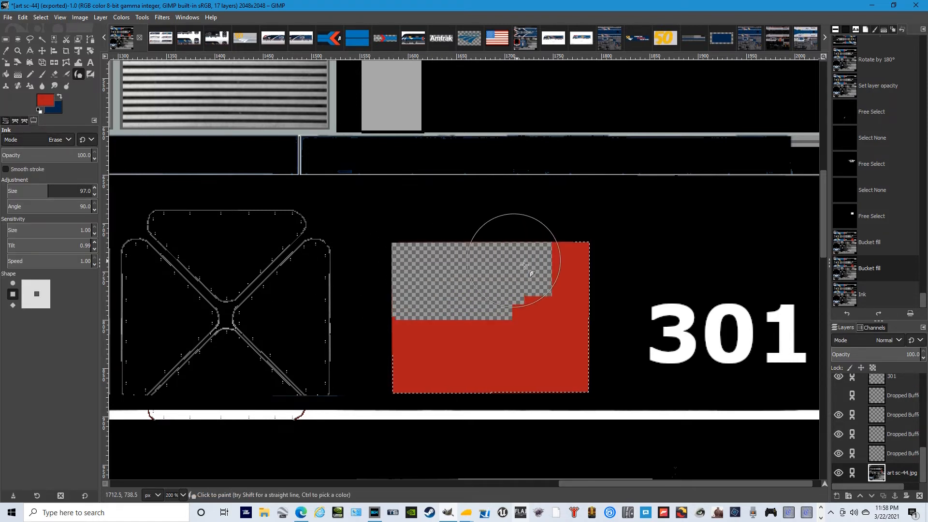
pyautogui.moveTo(551, 261); pyautogui.dragTo(568, 332)
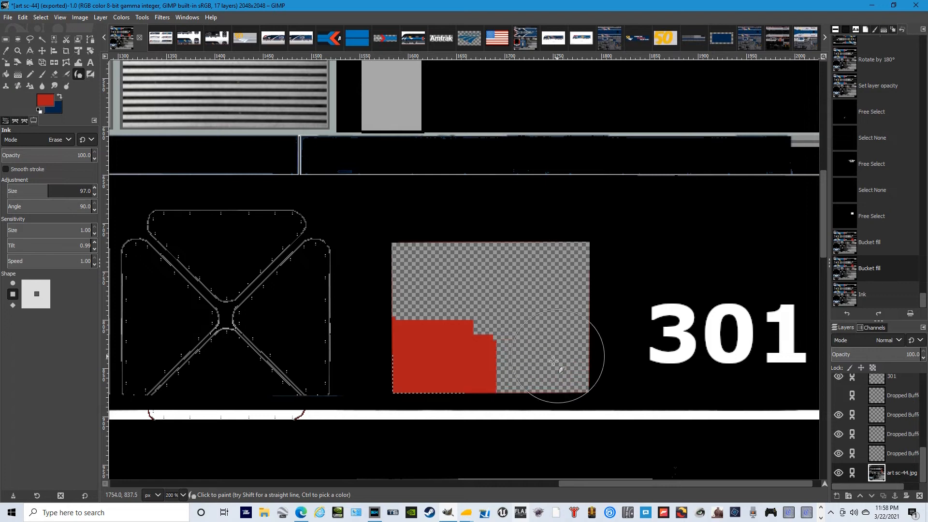
pyautogui.moveTo(442, 374); pyautogui.dragTo(430, 348)
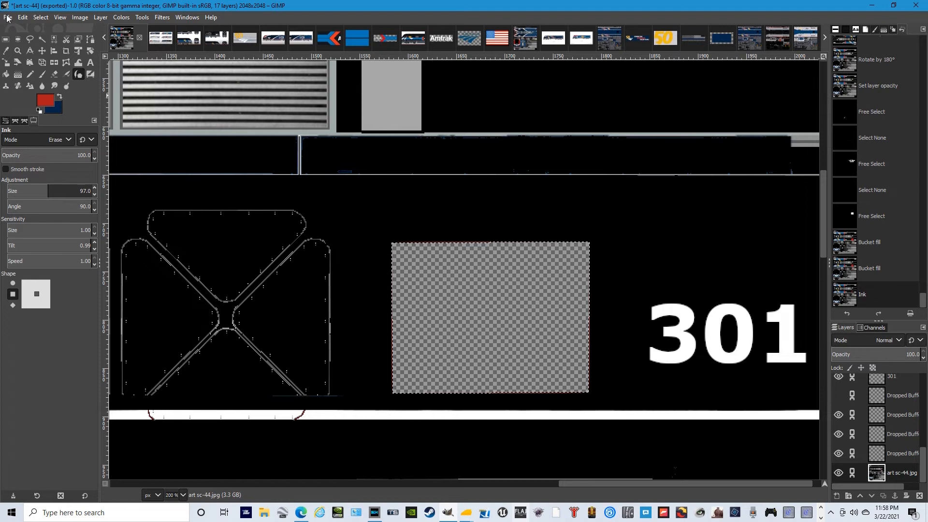
pyautogui.click(22, 17)
pyautogui.click(29, 30)
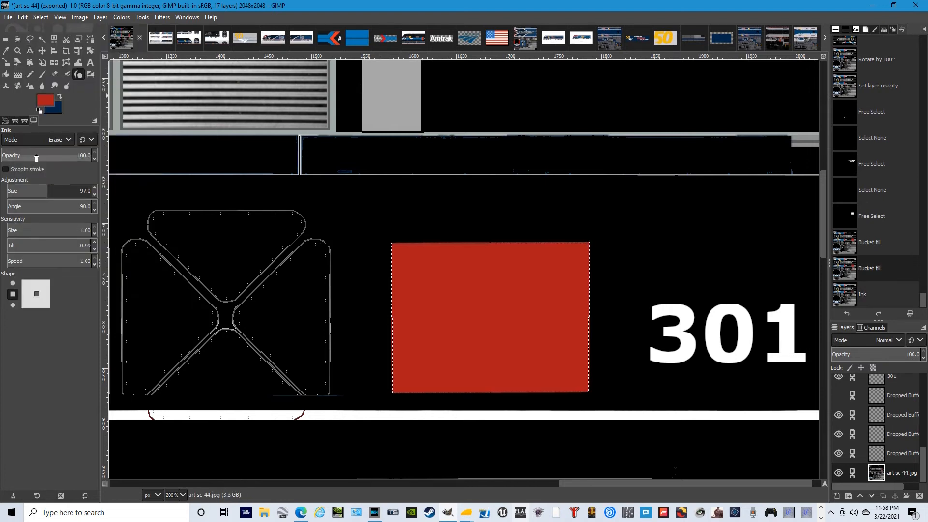
# - Set the Ink tool to Normal mode, paint red strokes along the edges and inside of the selected rectangle, and deselect it
pyautogui.click(36, 140)
pyautogui.click(33, 151)
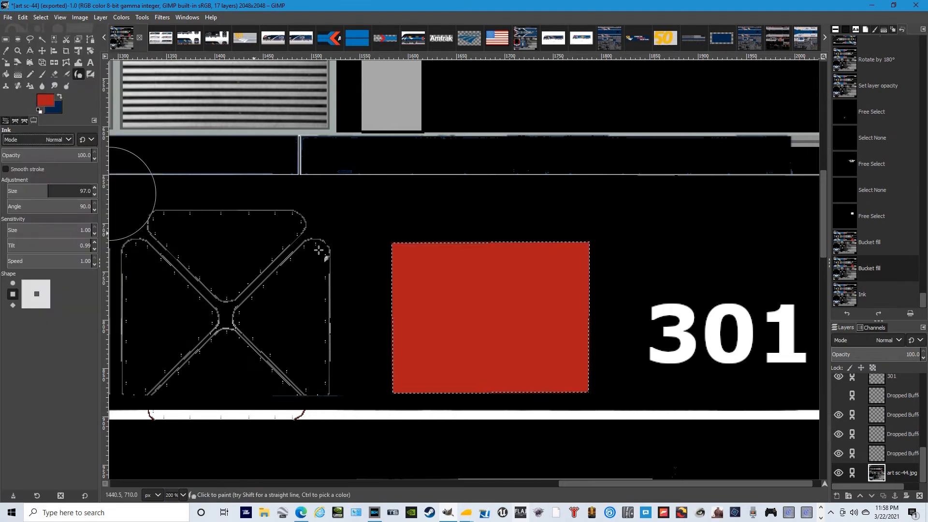
pyautogui.click(412, 248)
pyautogui.click(408, 247)
pyautogui.click(407, 248)
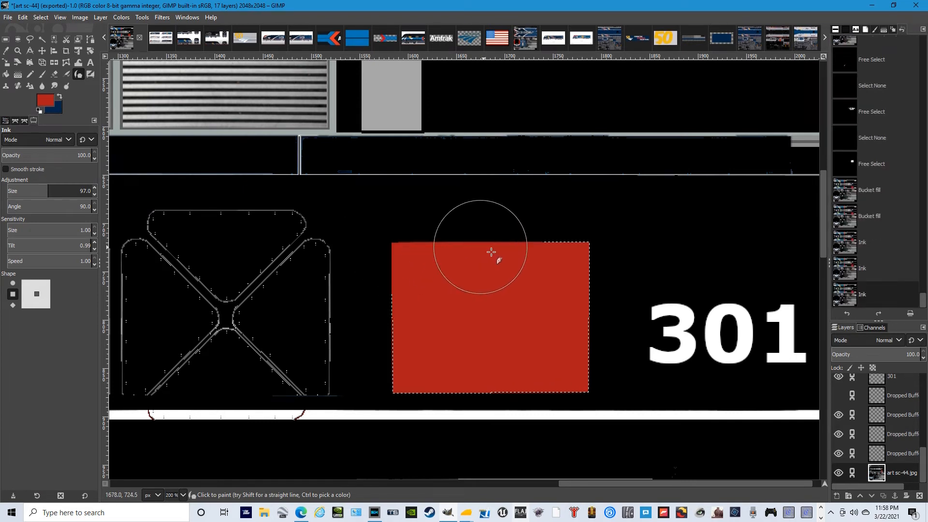
pyautogui.click(588, 381)
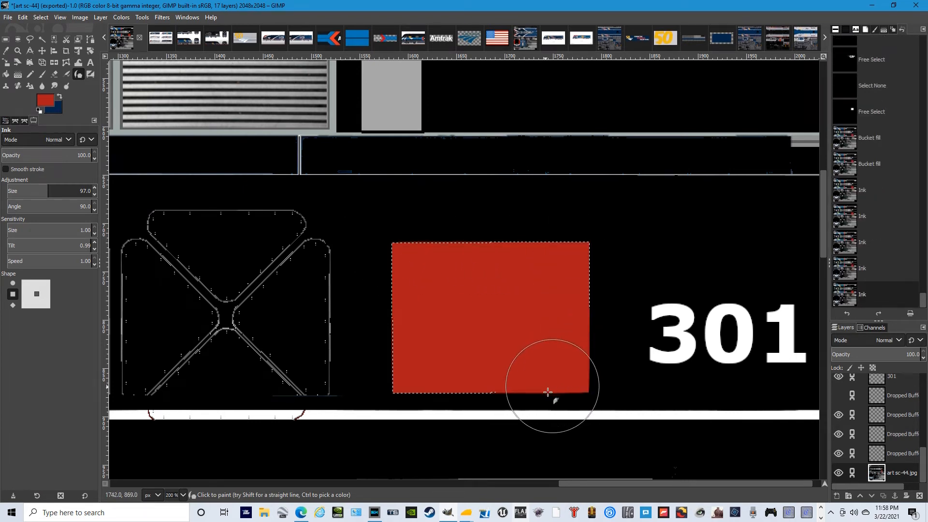
pyautogui.click(410, 391)
pyautogui.moveTo(400, 336); pyautogui.dragTo(400, 262)
pyautogui.moveTo(402, 260); pyautogui.dragTo(571, 276)
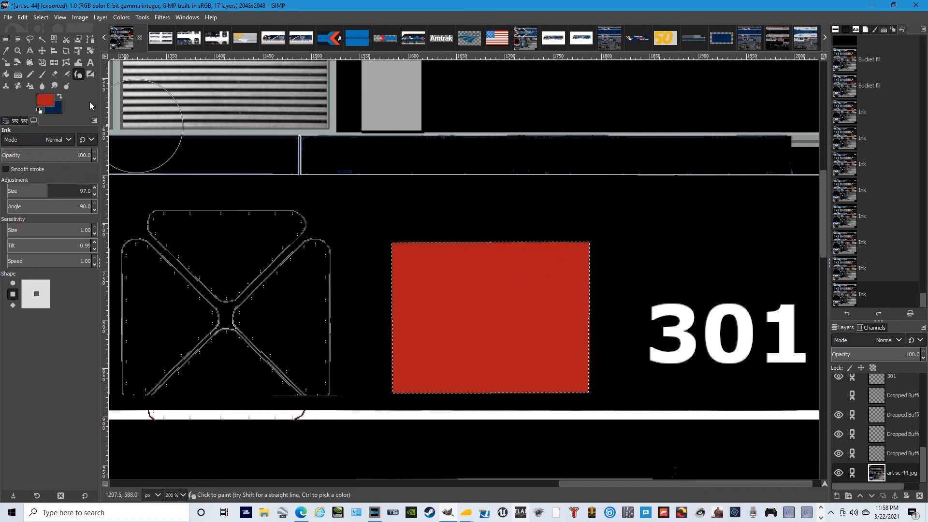
pyautogui.click(6, 40)
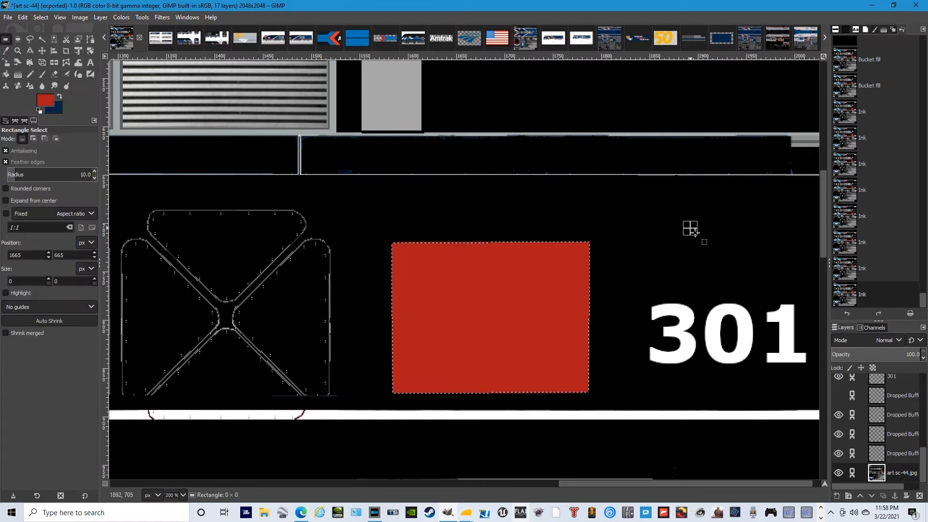
pyautogui.click(695, 233)
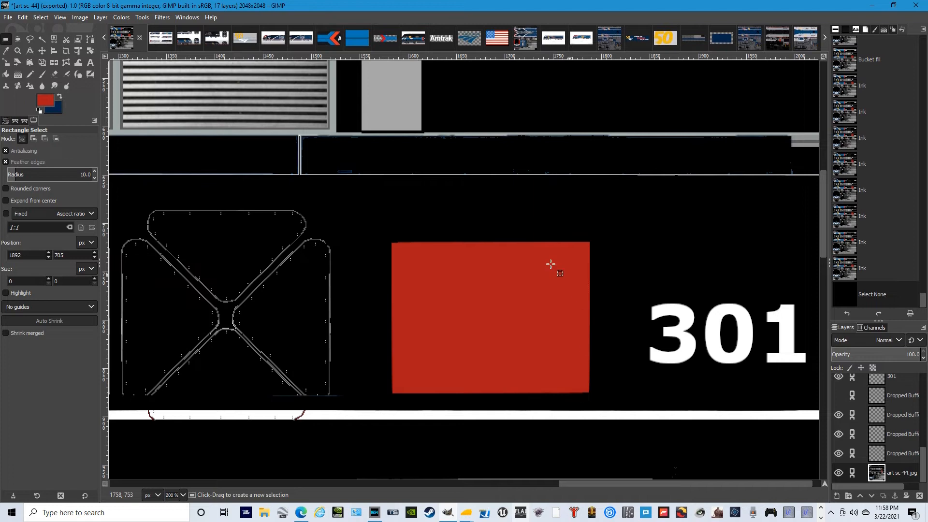
# - Revert the image to the Set layer opacity state in the undo history and switch back to the Free Select tool
pyautogui.scroll(3, 532, 296)
pyautogui.scroll(-3, 532, 296)
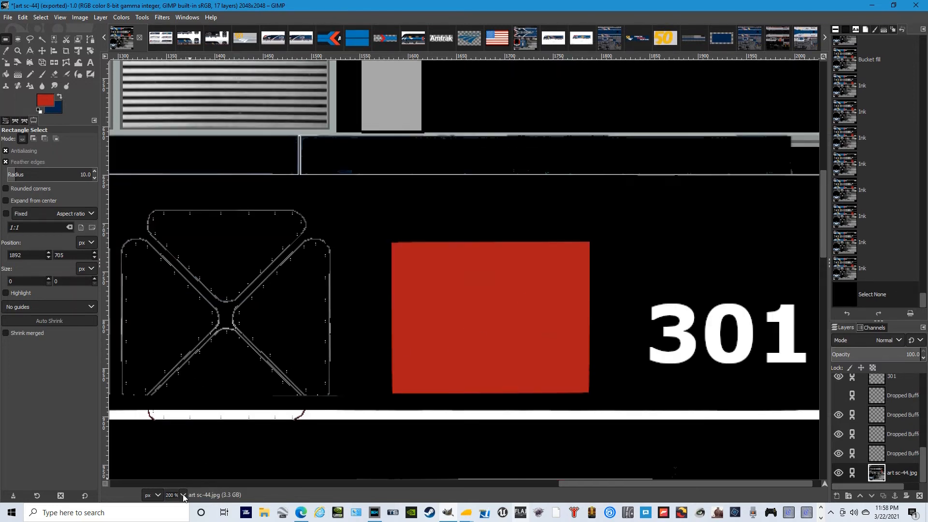
pyautogui.scroll(-2, 183, 496)
pyautogui.scroll(1, 184, 495)
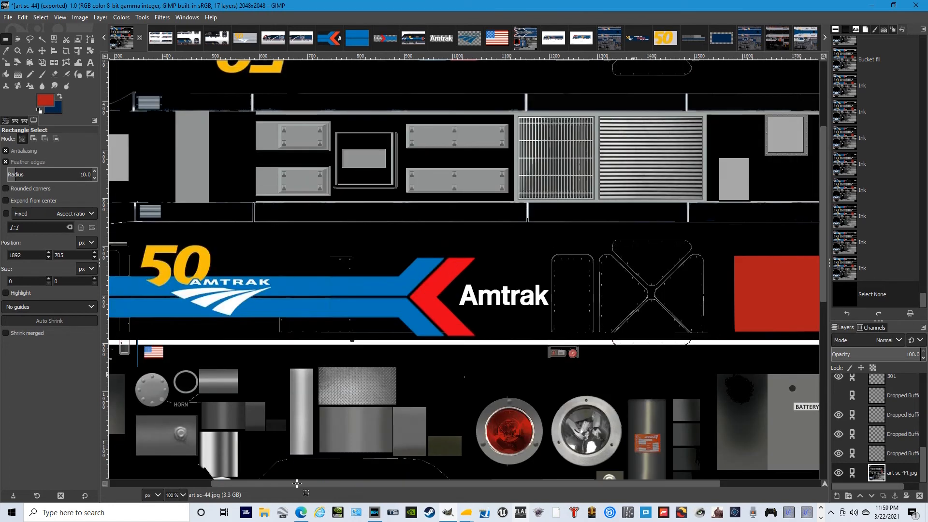
pyautogui.moveTo(533, 485); pyautogui.dragTo(638, 485)
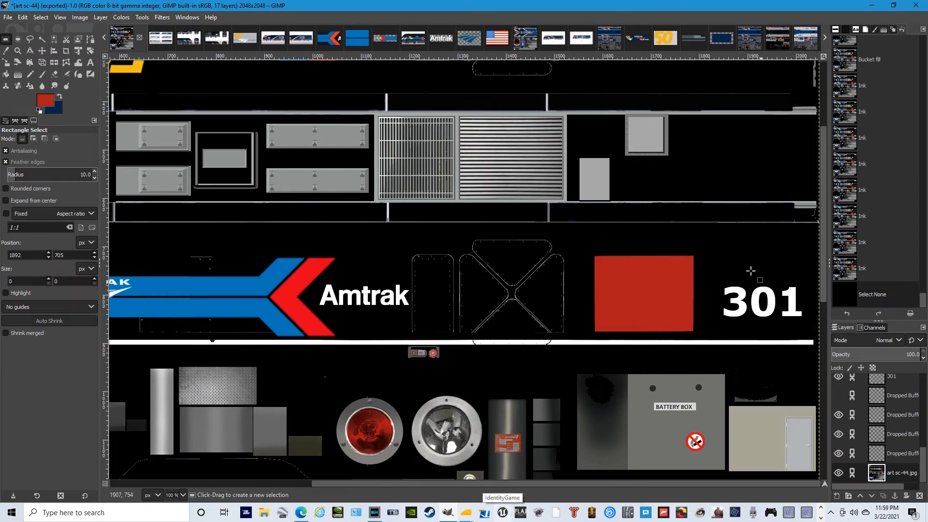
pyautogui.scroll(2, 883, 194)
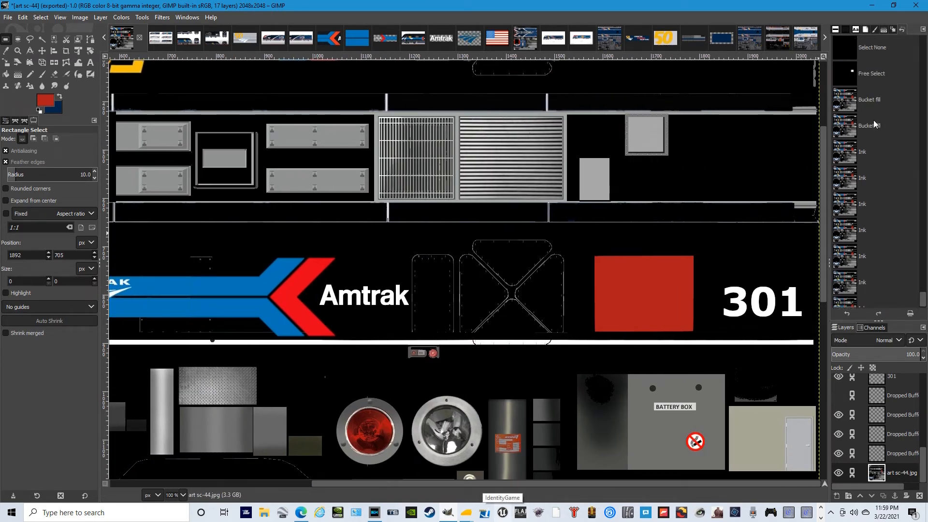
pyautogui.click(877, 100)
pyautogui.scroll(4, 877, 100)
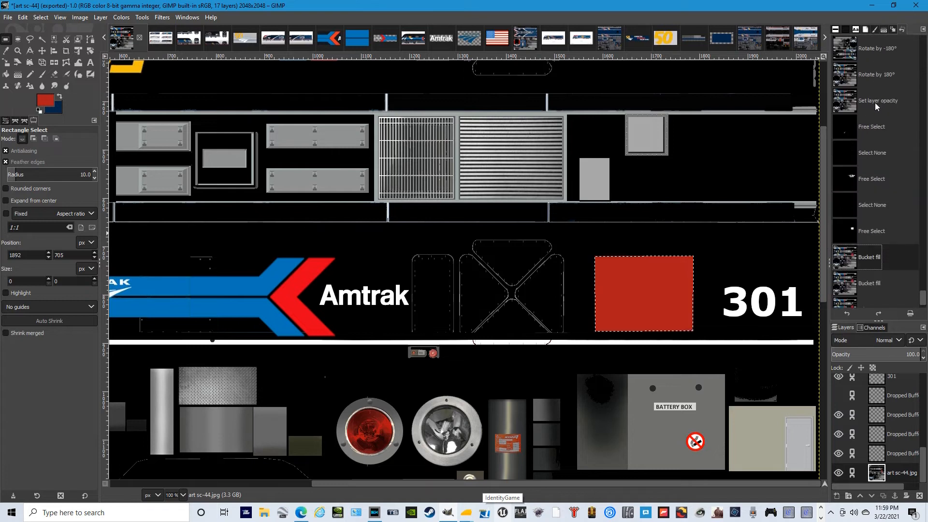
pyautogui.click(877, 100)
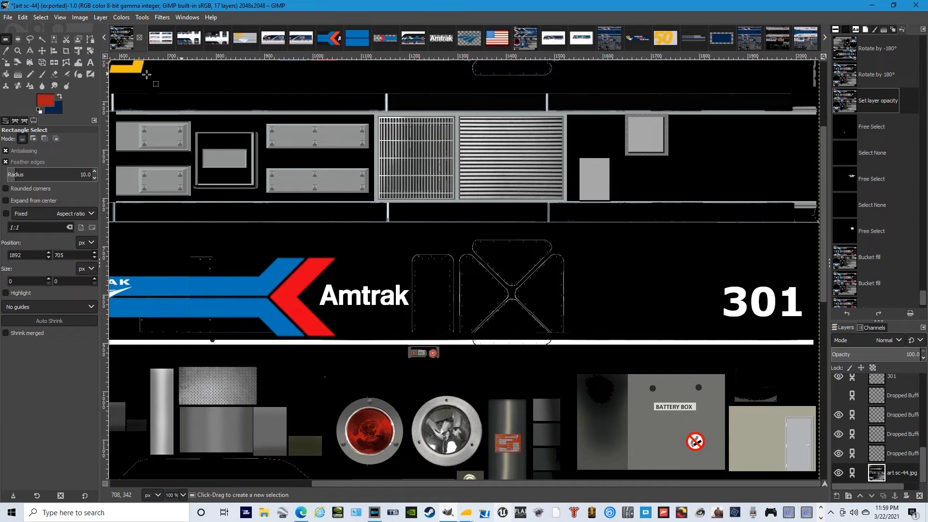
pyautogui.click(30, 41)
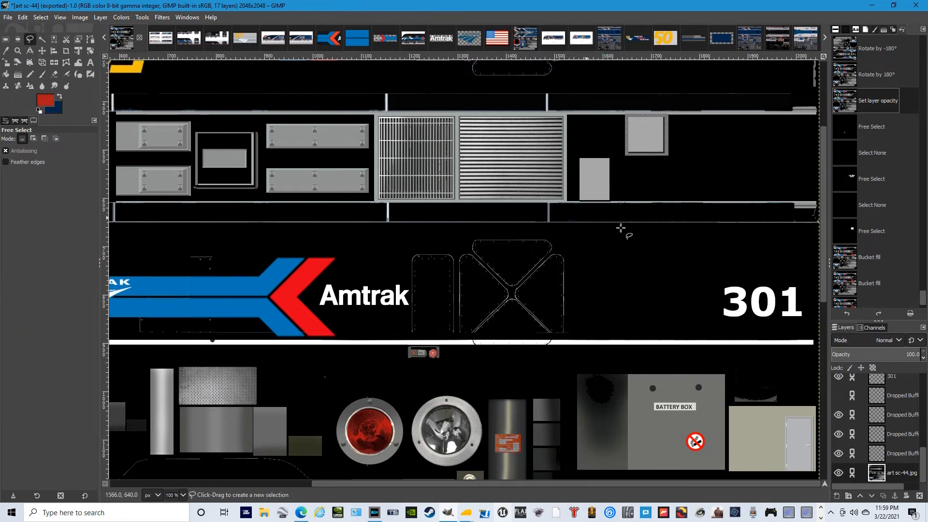
# - Select a long narrow strip with Free Select, running along the roof line above the 50 logo to the image's far edge
pyautogui.moveTo(751, 483); pyautogui.dragTo(583, 492)
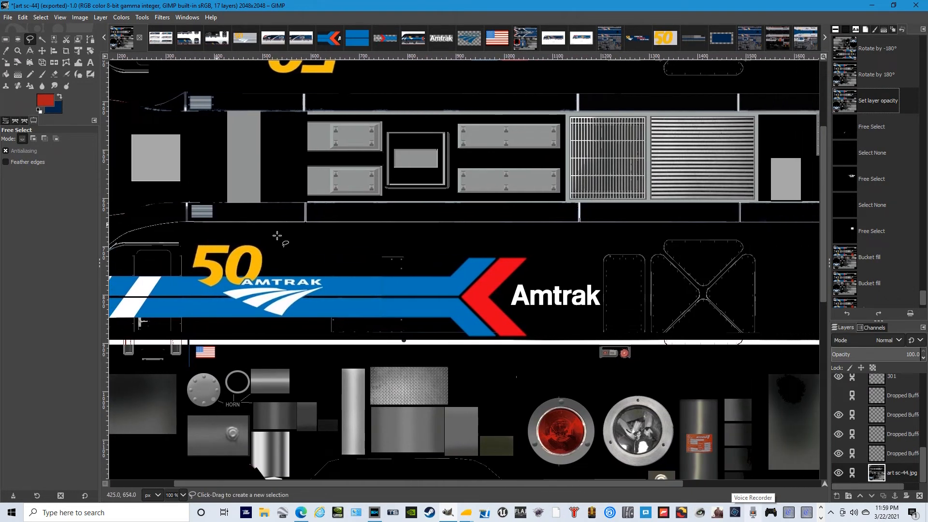
pyautogui.click(192, 224)
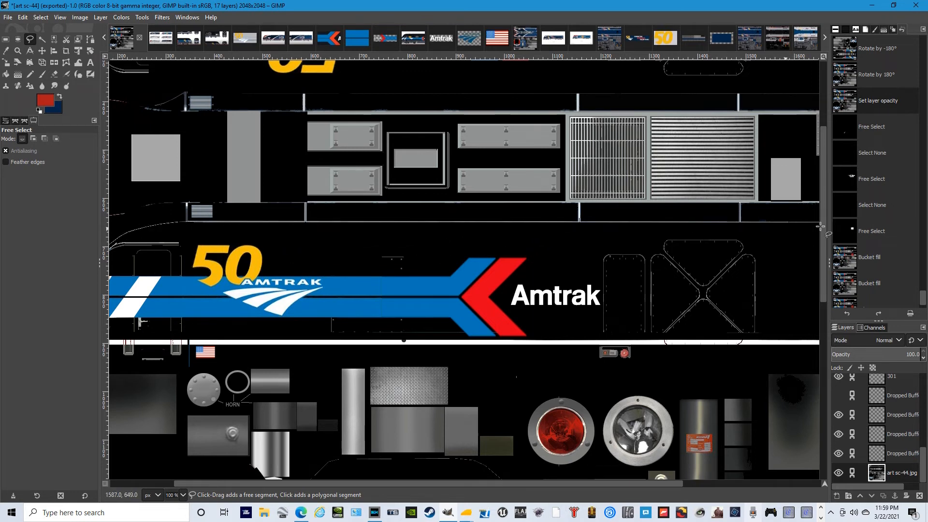
pyautogui.moveTo(676, 484); pyautogui.dragTo(817, 485)
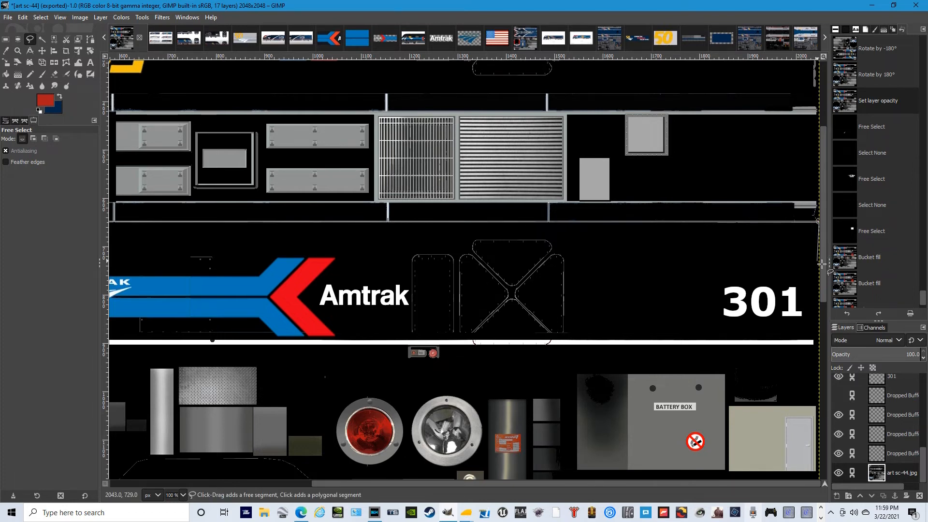
pyautogui.click(822, 247)
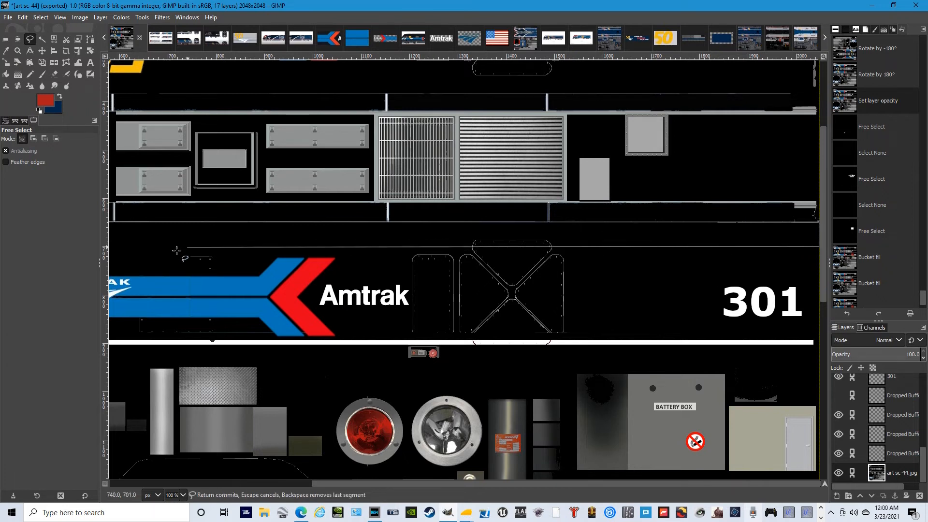
pyautogui.moveTo(315, 481)
pyautogui.mouseDown()
pyautogui.moveTo(229, 467)
pyautogui.moveTo(113, 469)
pyautogui.mouseUp()
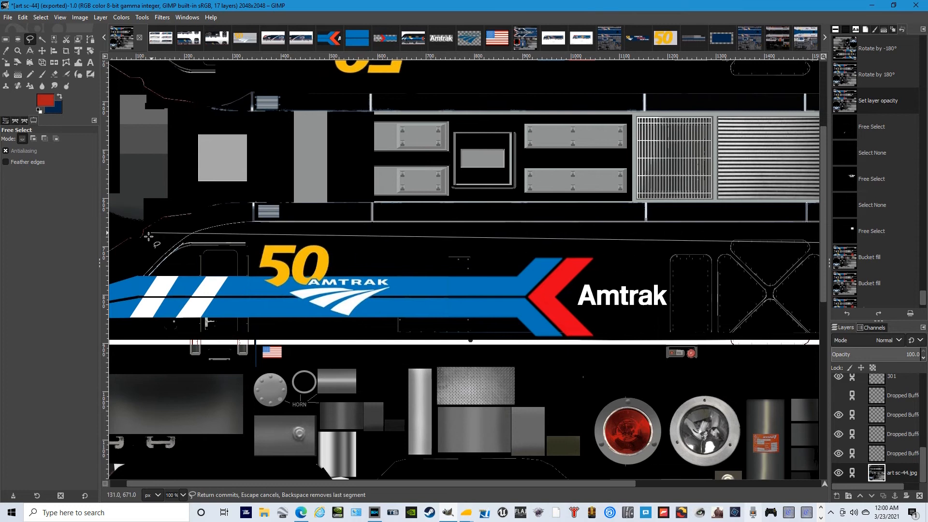
pyautogui.click(253, 242)
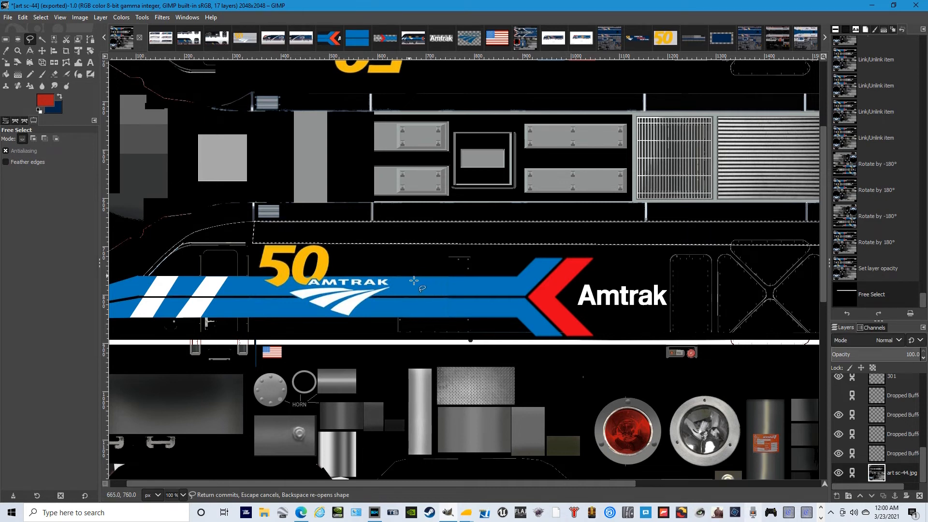
pyautogui.press('Return')
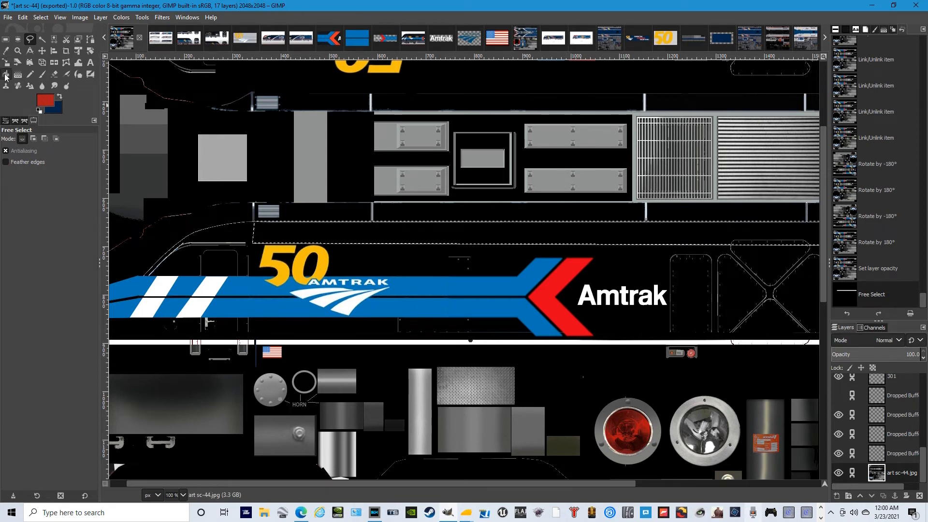
# - Paint a wide red block inside the strip above the 50 logo with the Ink tool, and reduce the Ink size to 24
pyautogui.click(80, 76)
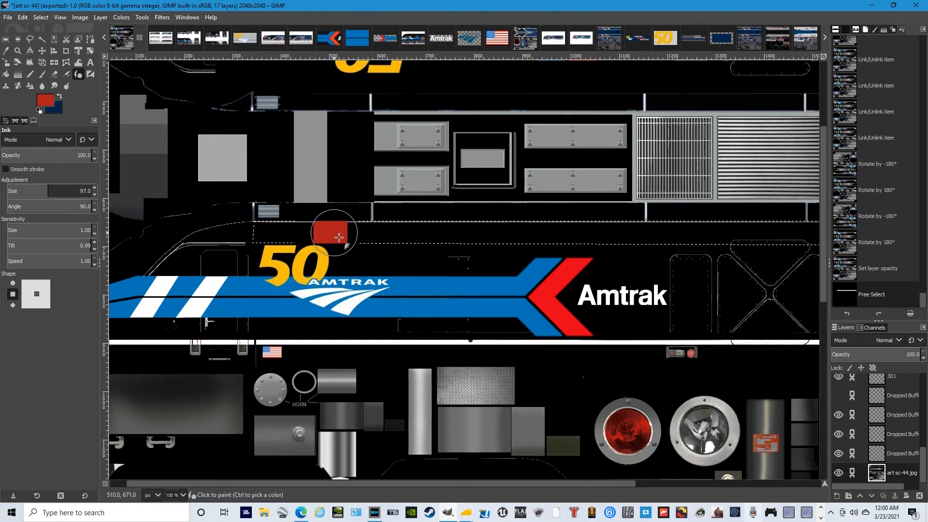
pyautogui.click(327, 241)
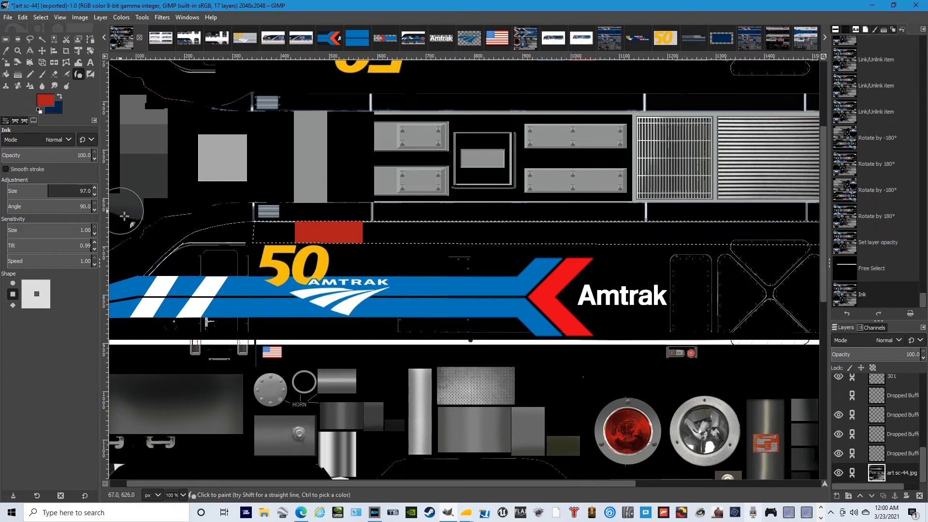
pyautogui.scroll(-6, 96, 197)
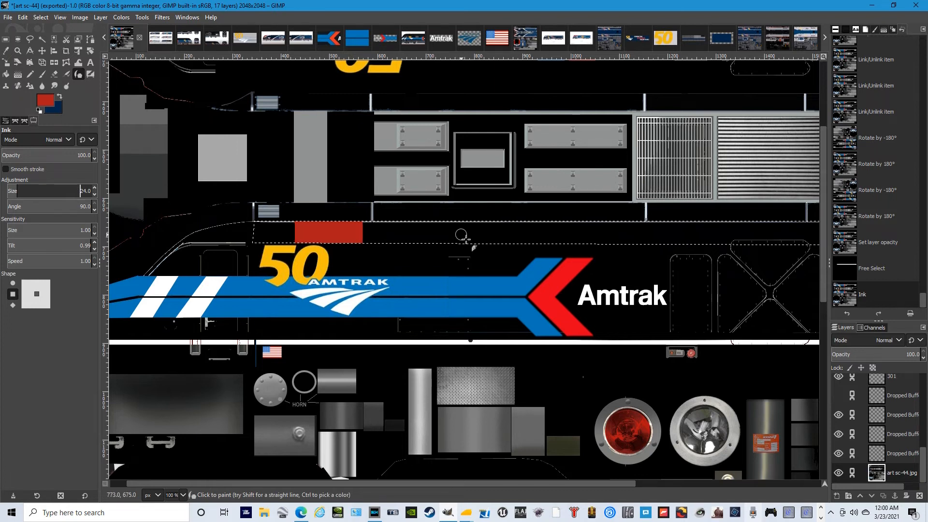
# - Set the Ink nib to the diamond shape and paint a dot and a small red diamond mark inside the selected strip
pyautogui.click(12, 305)
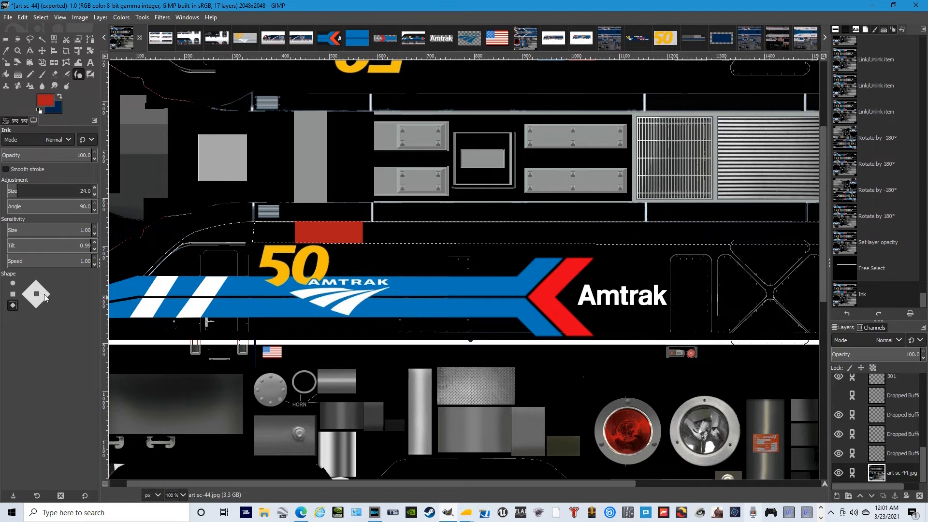
pyautogui.click(494, 234)
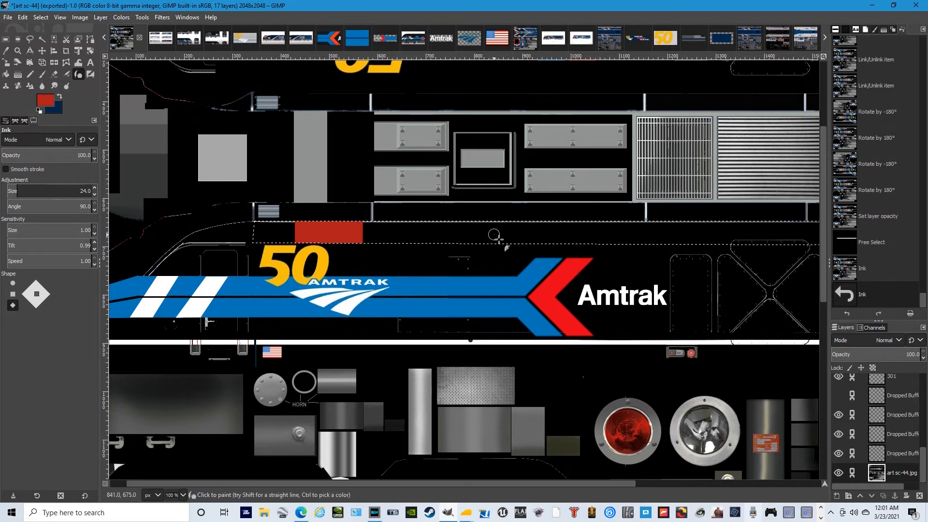
pyautogui.scroll(2, 184, 495)
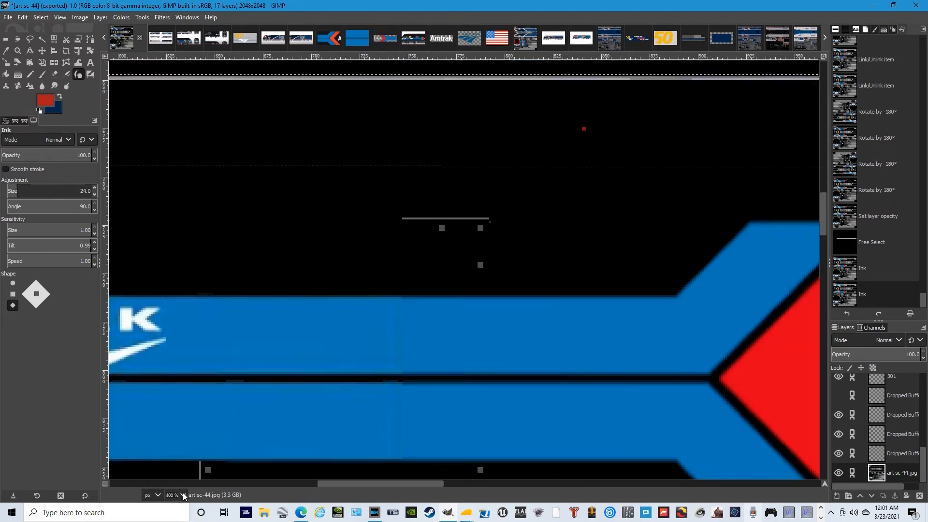
pyautogui.scroll(1, 183, 494)
pyautogui.scroll(6, 555, 372)
pyautogui.moveTo(433, 196)
pyautogui.mouseDown()
pyautogui.moveTo(416, 188)
pyautogui.moveTo(453, 190)
pyautogui.mouseUp()
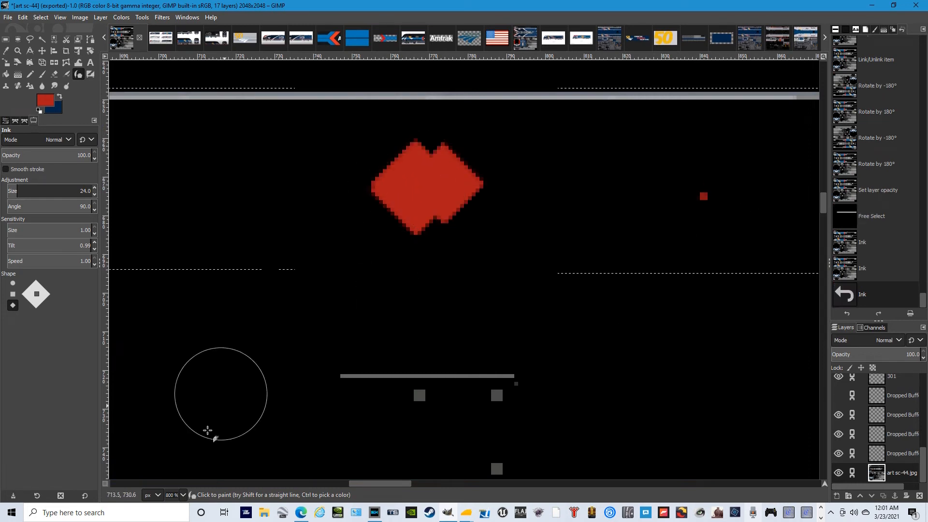
pyautogui.scroll(-2, 183, 495)
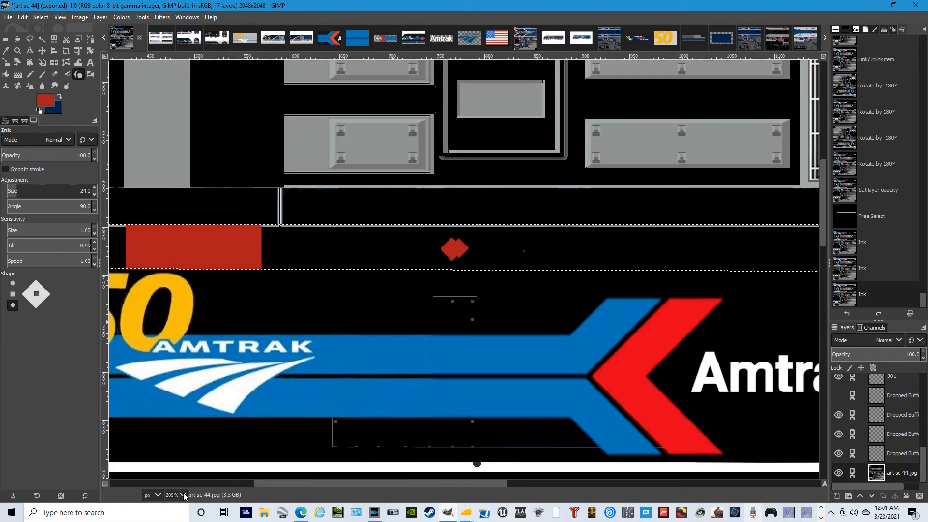
# - Paint a small red mark with the square Ink nib and another with the round nib, farther along the strip
pyautogui.click(12, 294)
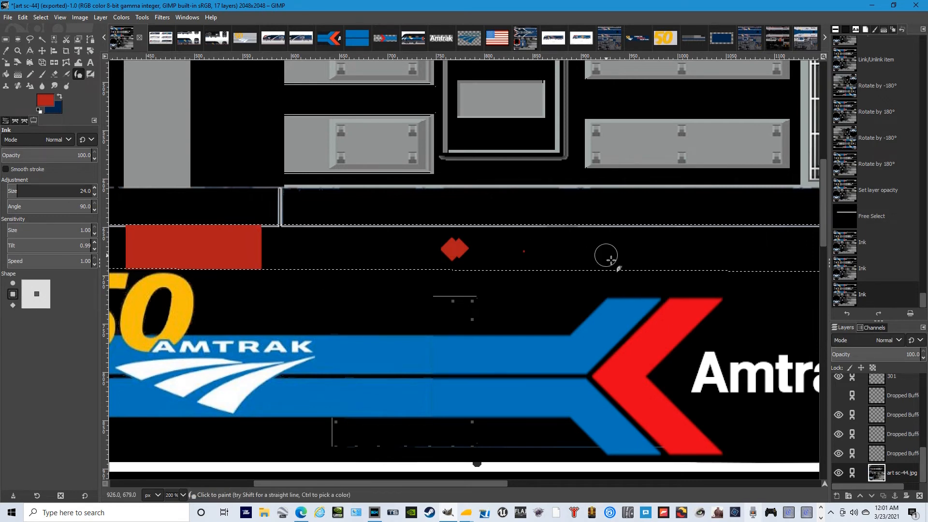
pyautogui.click(585, 250)
pyautogui.moveTo(595, 254); pyautogui.dragTo(599, 256)
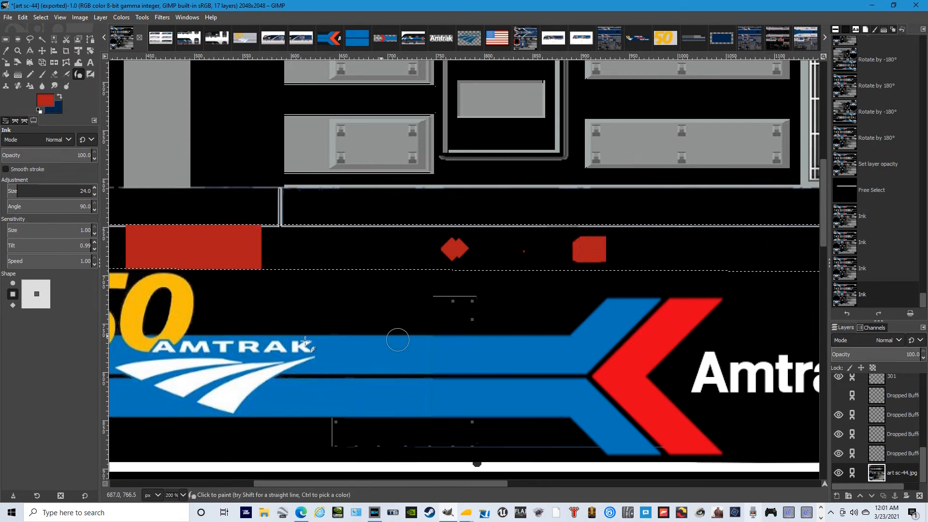
pyautogui.click(12, 283)
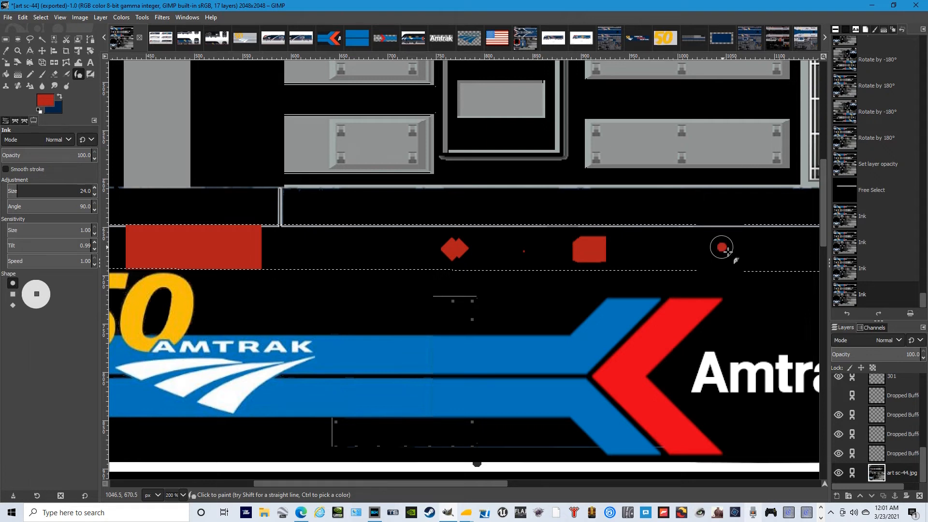
pyautogui.moveTo(730, 253); pyautogui.dragTo(724, 253)
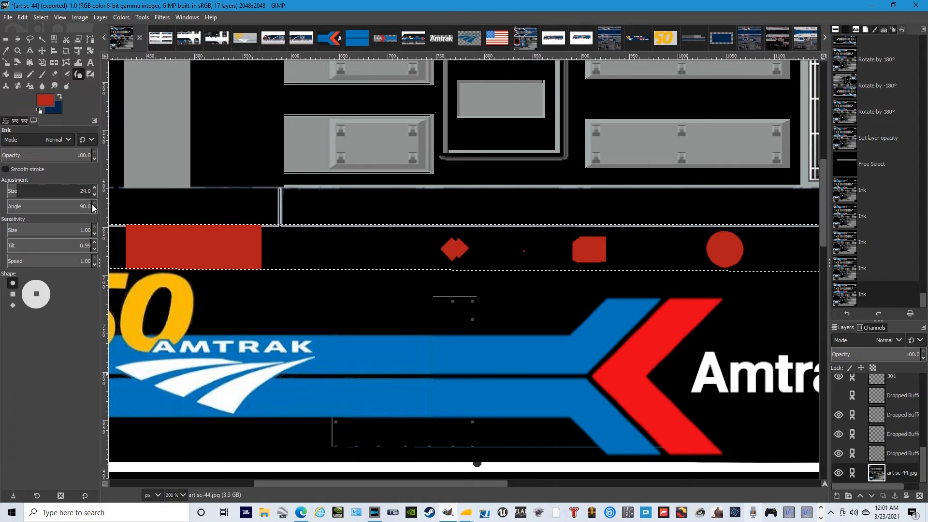
# - Paint round Ink marks between the red block and the diamond mark, one at 22 opacity and one at 1 opacity
pyautogui.click(95, 160)
pyautogui.moveTo(94, 160); pyautogui.dragTo(94, 161)
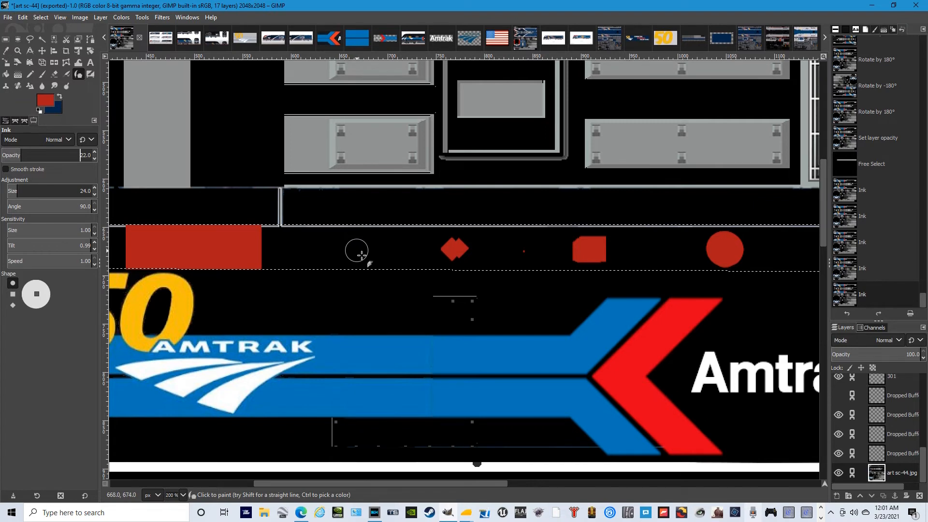
pyautogui.click(355, 251)
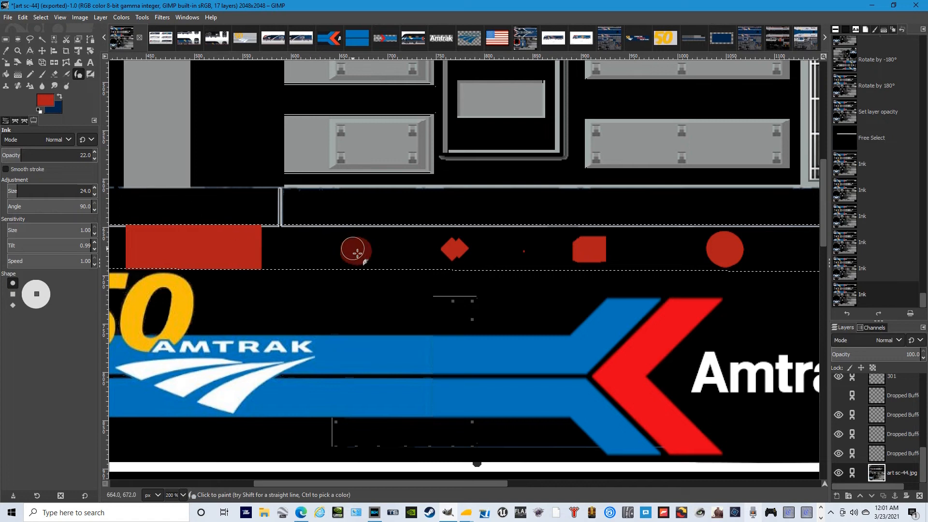
pyautogui.click(96, 159)
pyautogui.click(96, 160)
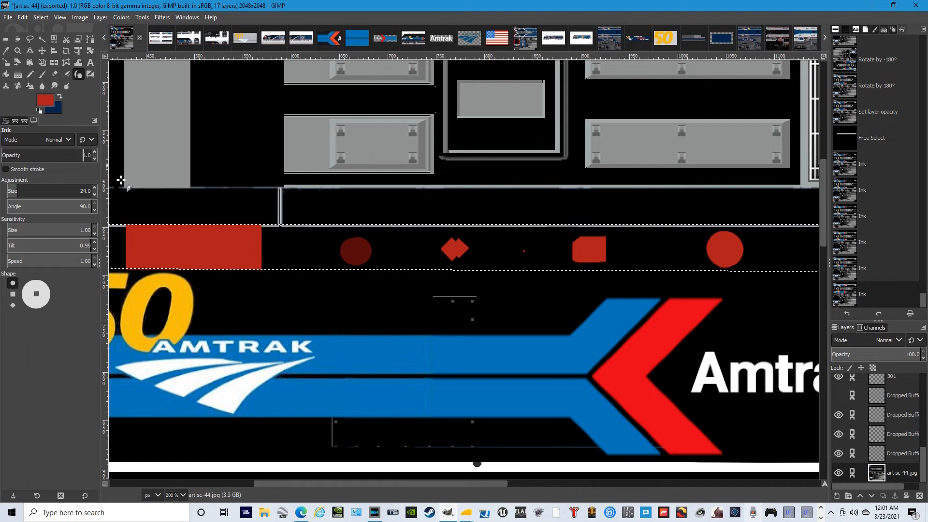
pyautogui.click(296, 251)
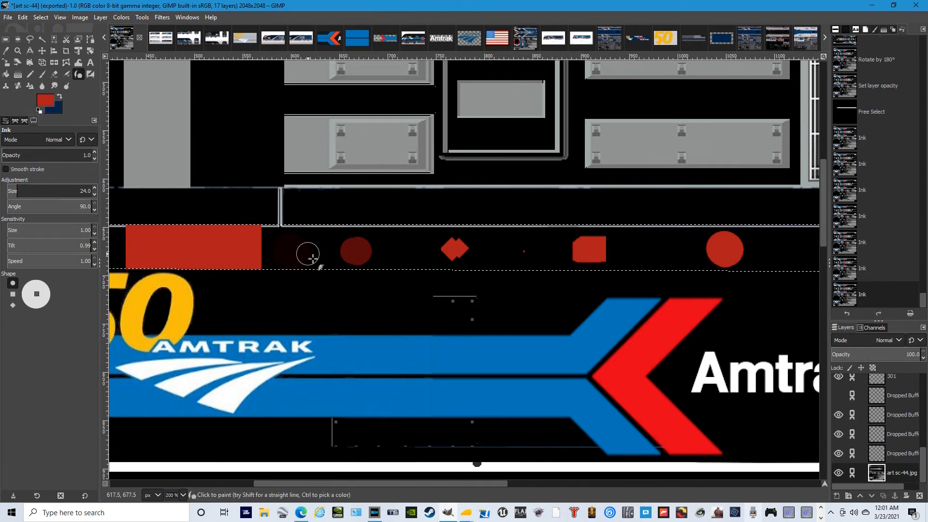
# - Revert the image to the Free Select history state and bucket fill the selected strip with the red foreground color
pyautogui.scroll(-1, 182, 500)
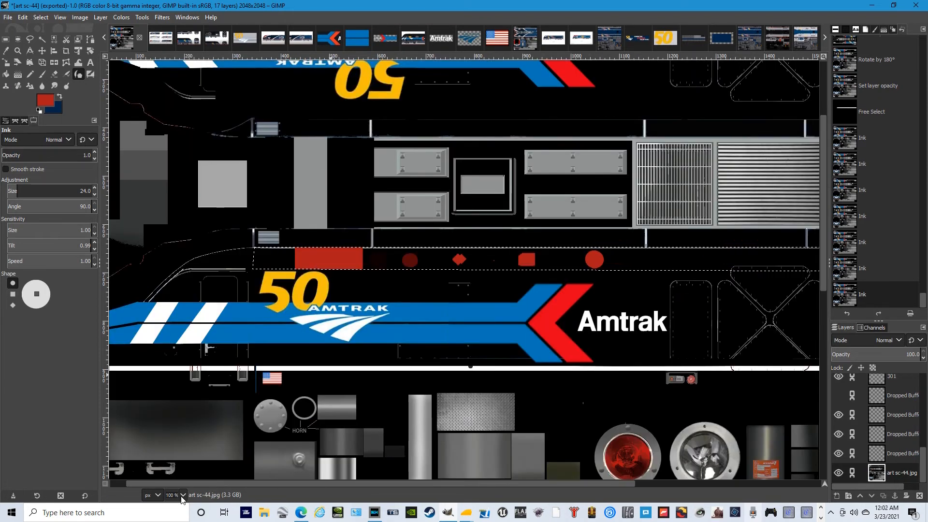
pyautogui.click(880, 114)
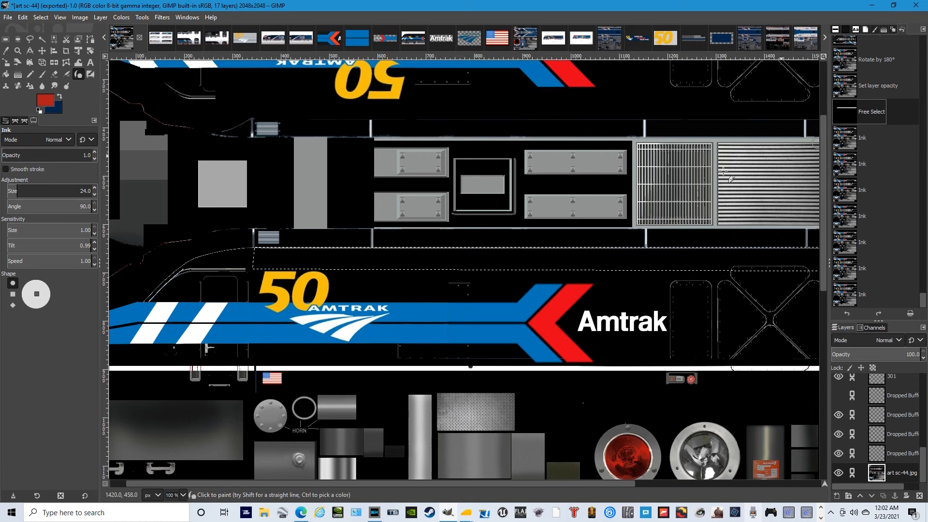
pyautogui.click(6, 74)
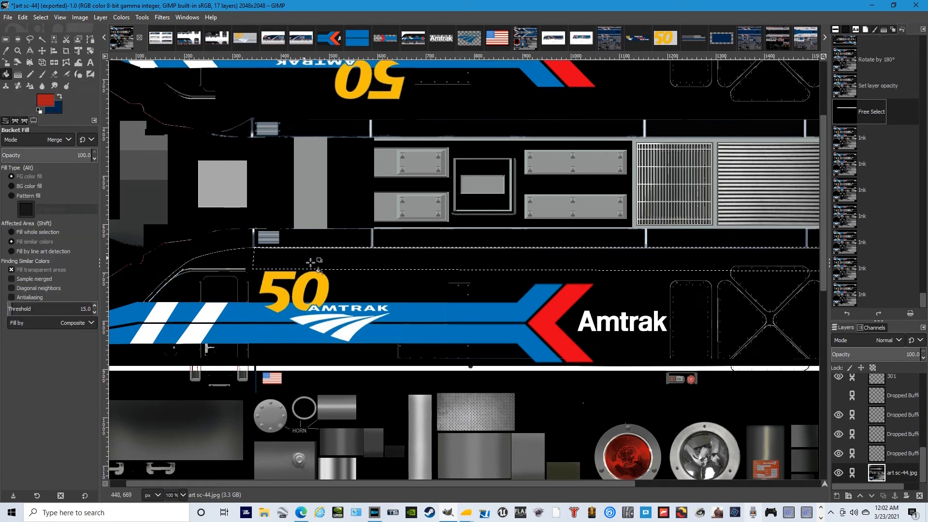
pyautogui.moveTo(430, 482); pyautogui.dragTo(664, 514)
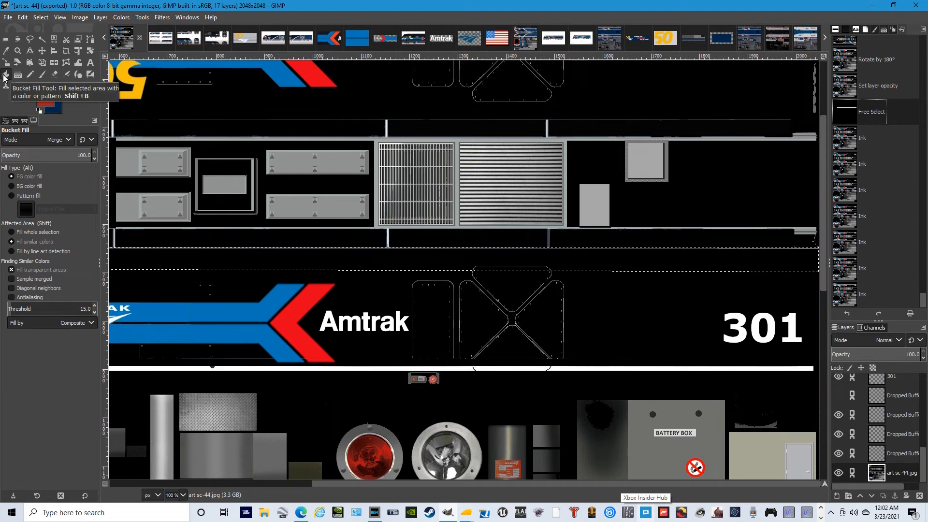
pyautogui.click(391, 268)
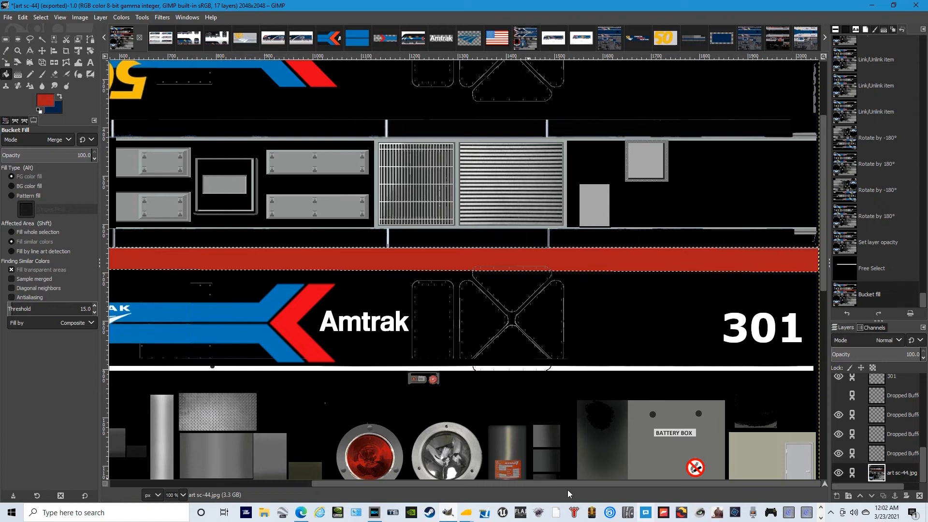
pyautogui.moveTo(573, 490); pyautogui.dragTo(369, 495)
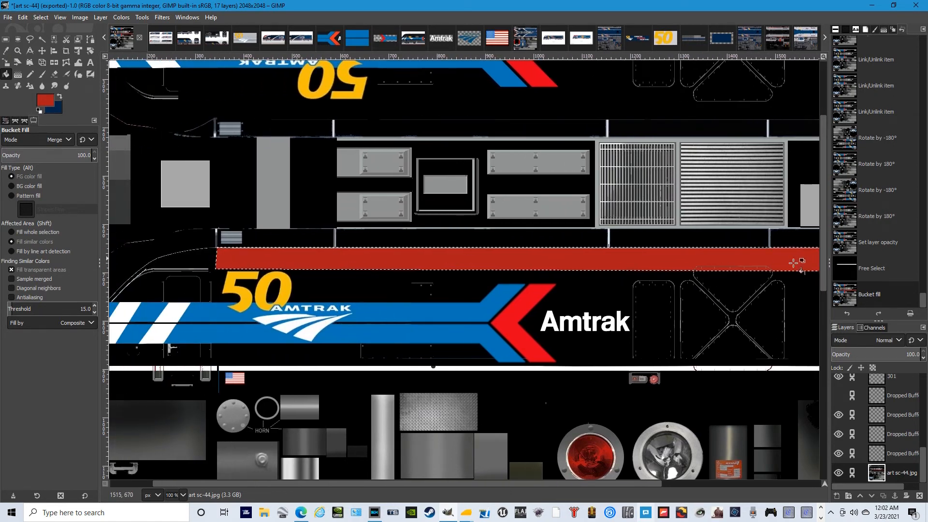
pyautogui.moveTo(433, 483); pyautogui.dragTo(592, 485)
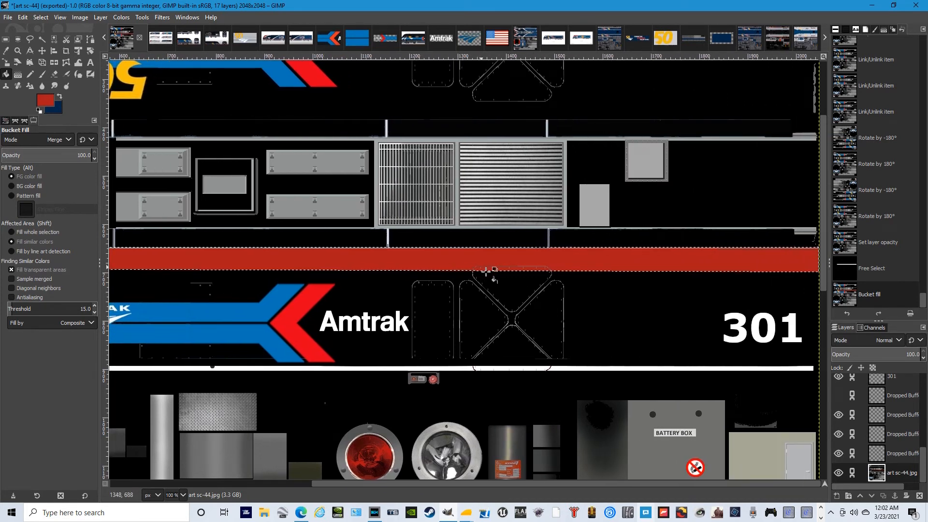
# - Switch to the Ink tool and increase its size for painting around the red strip
pyautogui.click(183, 496)
pyautogui.click(177, 443)
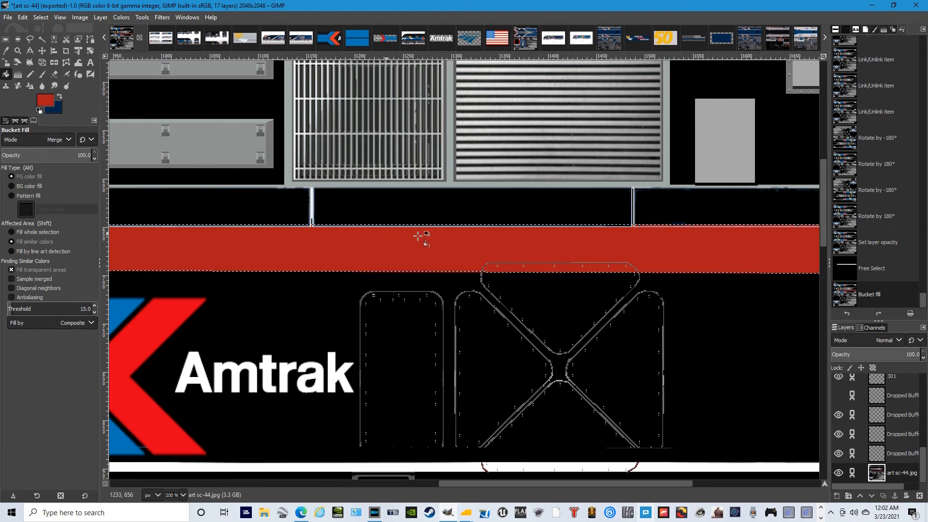
pyautogui.click(79, 73)
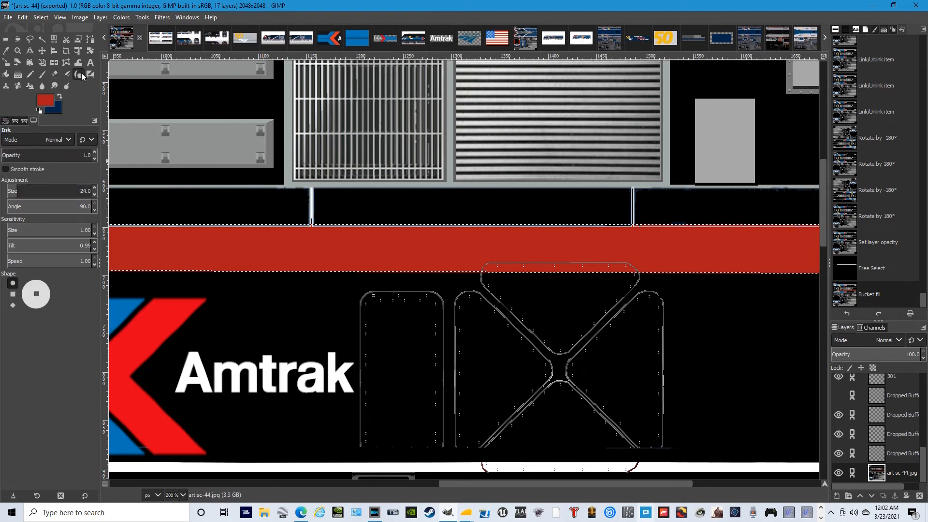
pyautogui.click(95, 187)
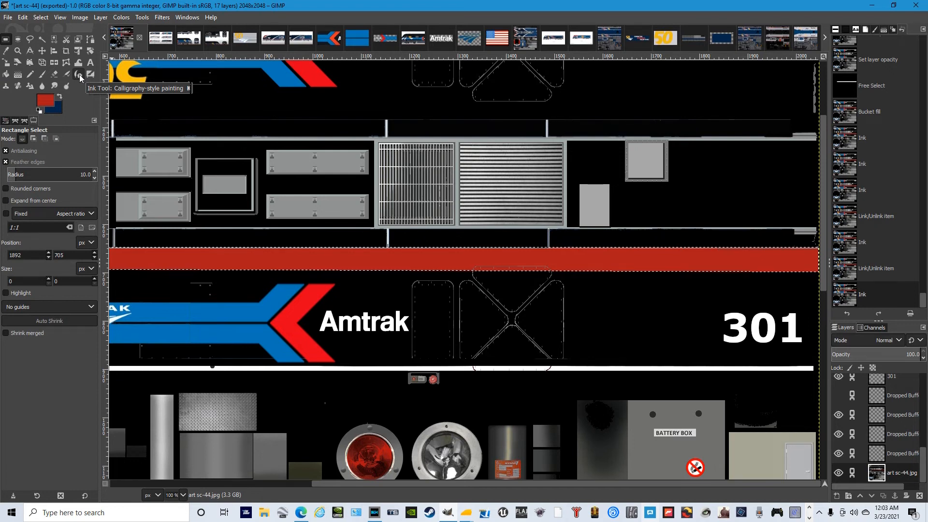
pyautogui.moveTo(336, 483); pyautogui.dragTo(307, 520)
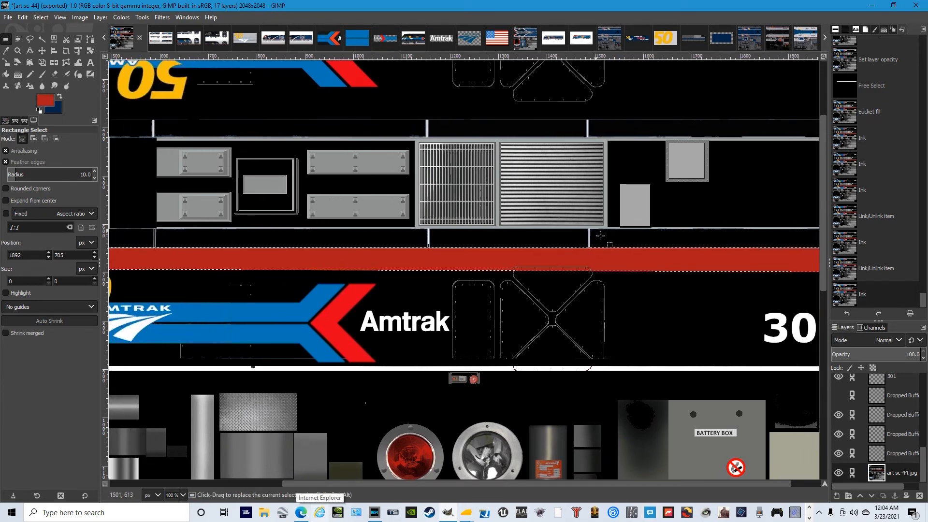
pyautogui.scroll(-3, 264, 232)
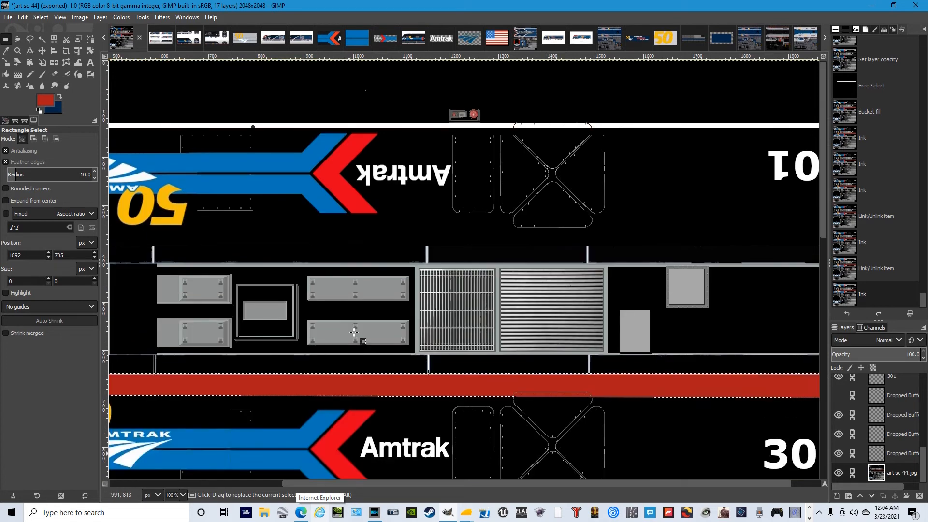
# - Clear the selection around the red strip and revert the image to the Free Select history state
pyautogui.scroll(-4, 411, 354)
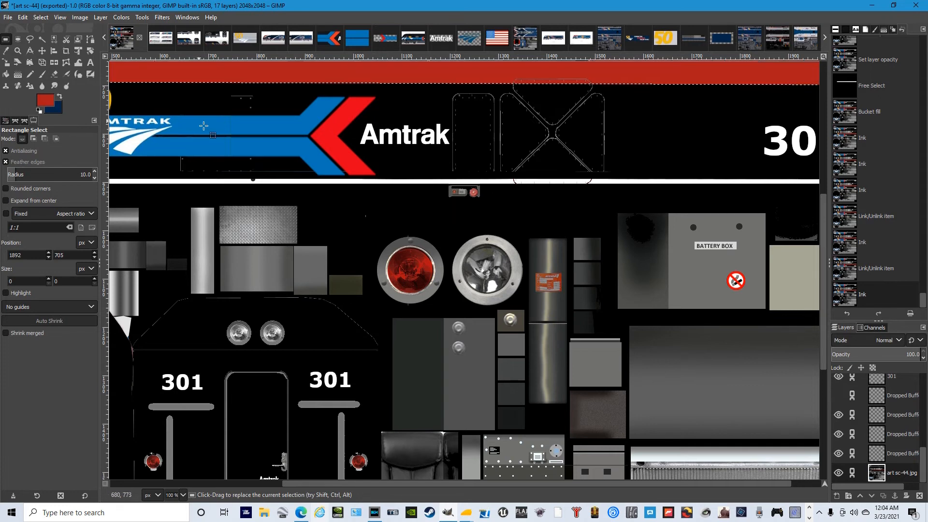
pyautogui.scroll(8, 369, 212)
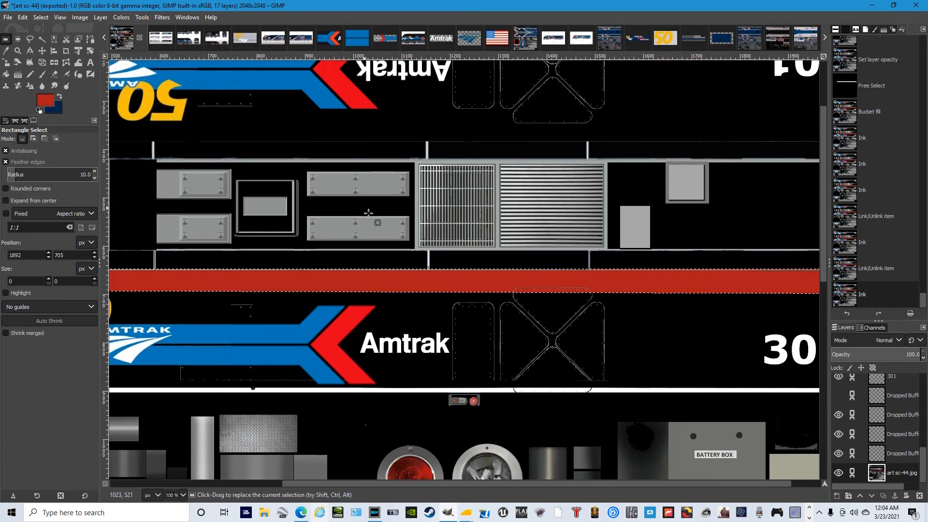
pyautogui.click(623, 324)
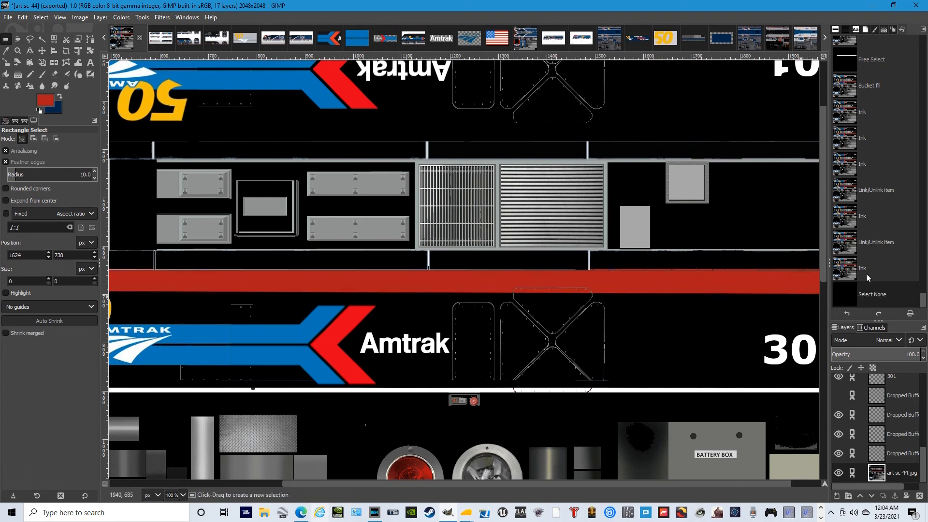
pyautogui.click(876, 65)
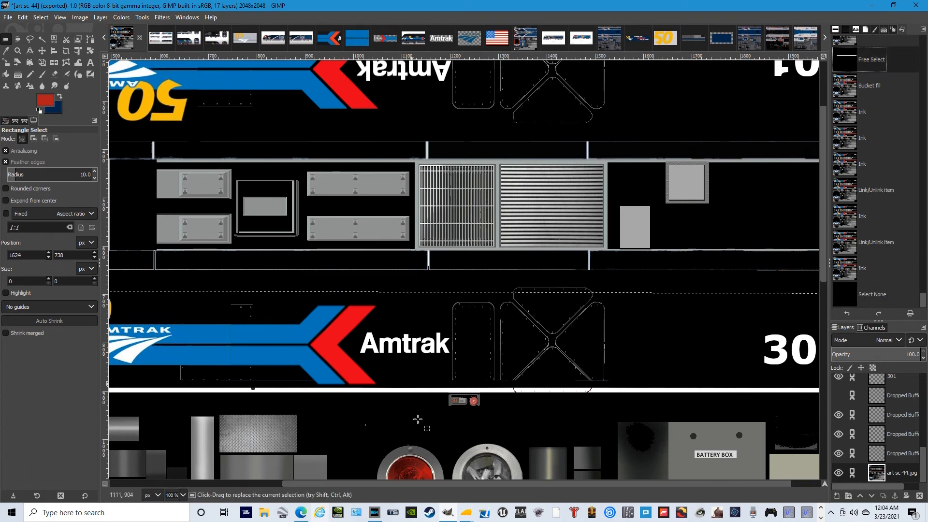
pyautogui.moveTo(486, 482); pyautogui.dragTo(313, 483)
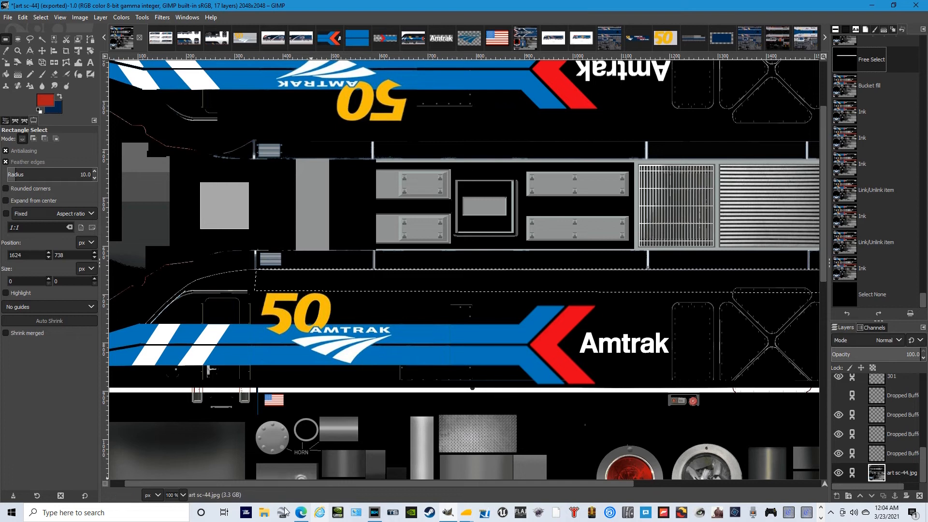
# - Try an Ink stroke at 1 opacity near the lower Amtrak lettering, outside the selected strip, and clear the selection
pyautogui.click(78, 74)
pyautogui.moveTo(596, 360)
pyautogui.mouseDown()
pyautogui.moveTo(550, 348)
pyautogui.moveTo(598, 354)
pyautogui.mouseUp()
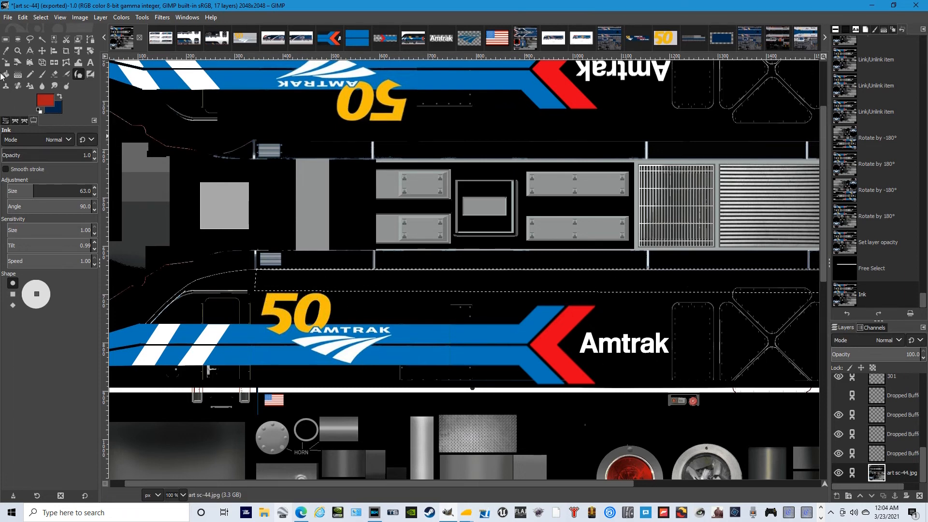
pyautogui.click(6, 41)
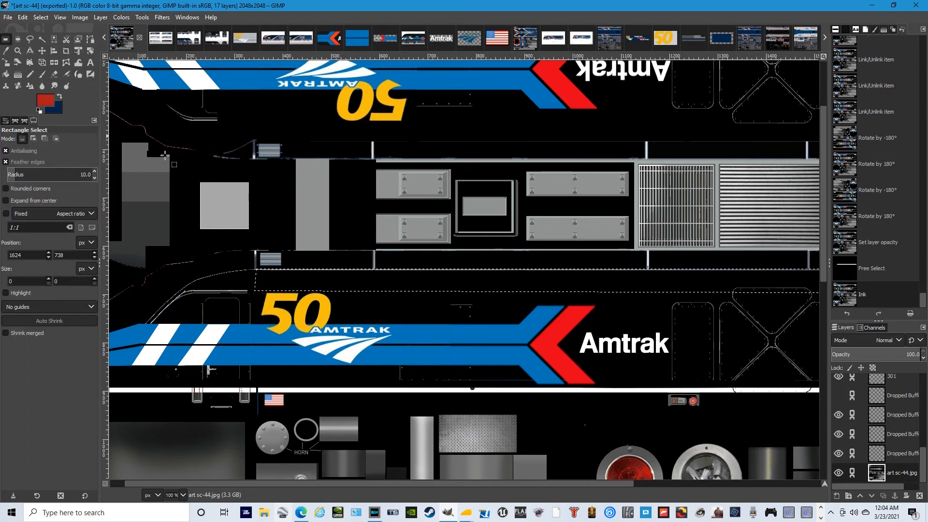
pyautogui.click(627, 321)
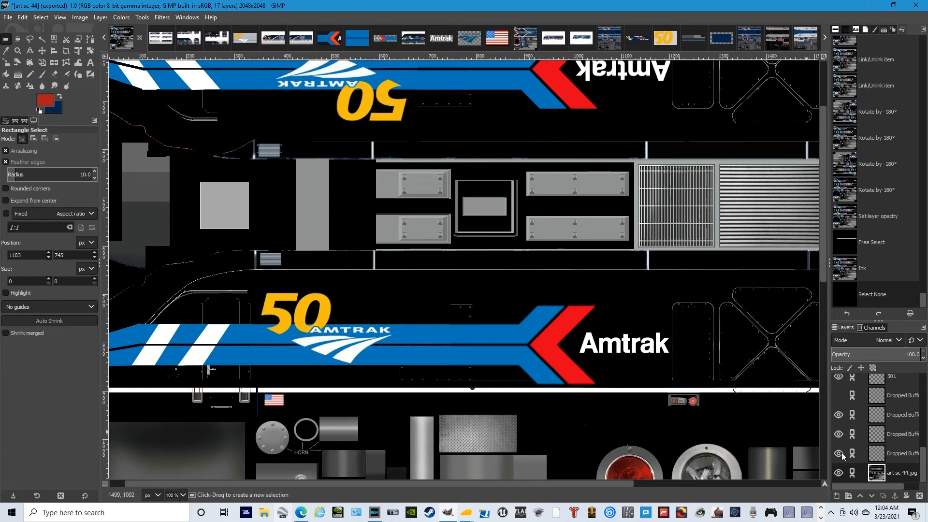
# - Paint red Ink strokes around the lower Amtrak lettering at 1 opacity, and again along the side at 74 opacity
pyautogui.click(78, 74)
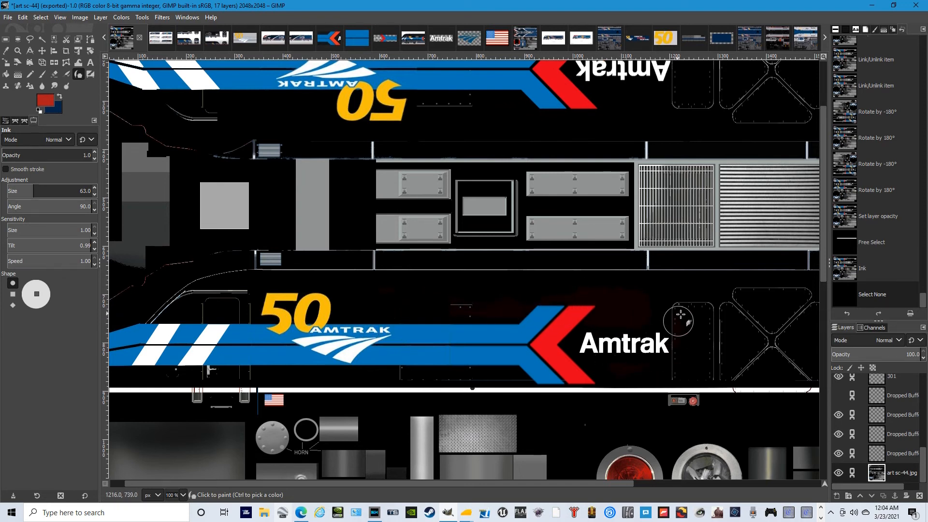
pyautogui.click(745, 334)
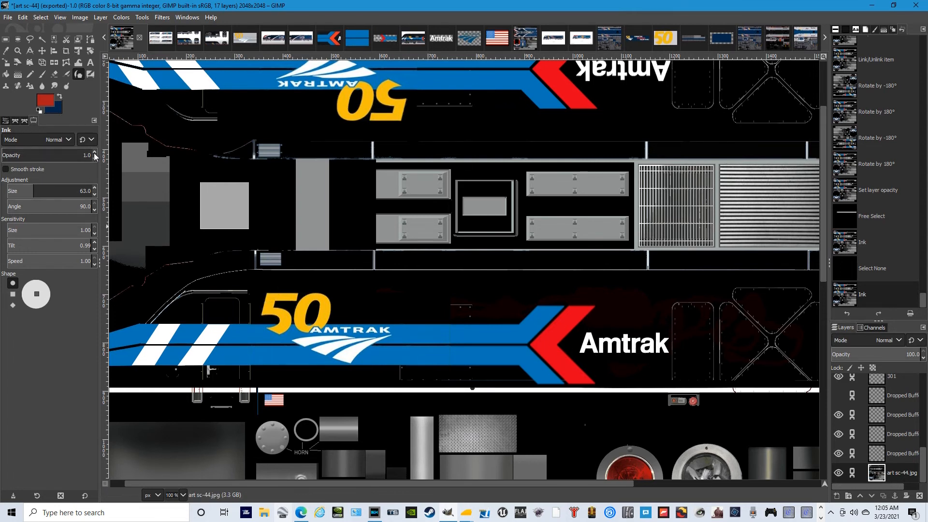
pyautogui.moveTo(95, 150); pyautogui.dragTo(94, 150)
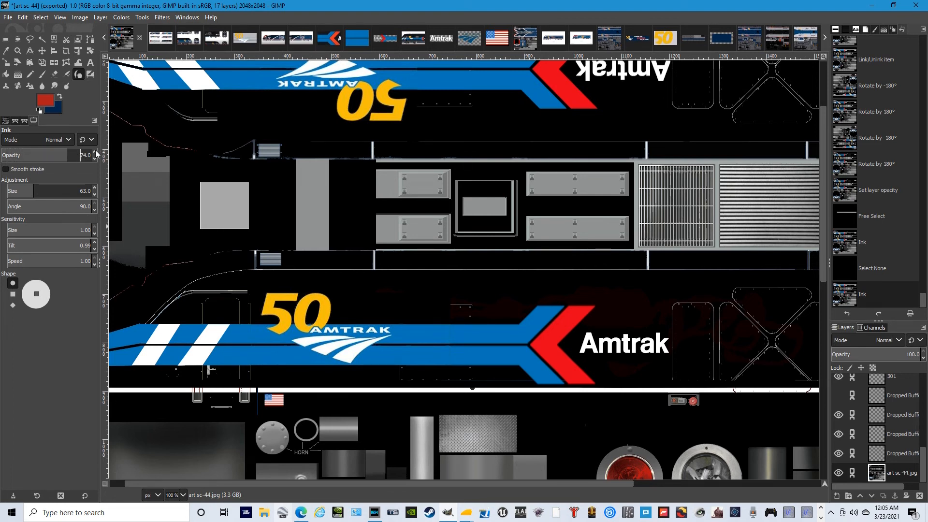
pyautogui.moveTo(687, 307)
pyautogui.mouseDown()
pyautogui.moveTo(722, 307)
pyautogui.moveTo(710, 304)
pyautogui.moveTo(724, 318)
pyautogui.moveTo(702, 317)
pyautogui.moveTo(652, 344)
pyautogui.moveTo(645, 364)
pyautogui.moveTo(613, 332)
pyautogui.moveTo(608, 378)
pyautogui.moveTo(623, 345)
pyautogui.moveTo(581, 349)
pyautogui.moveTo(614, 359)
pyautogui.moveTo(514, 340)
pyautogui.moveTo(468, 366)
pyautogui.moveTo(424, 336)
pyautogui.moveTo(405, 358)
pyautogui.moveTo(408, 343)
pyautogui.moveTo(506, 353)
pyautogui.moveTo(365, 339)
pyautogui.moveTo(371, 364)
pyautogui.moveTo(305, 341)
pyautogui.moveTo(343, 321)
pyautogui.moveTo(278, 303)
pyautogui.moveTo(309, 322)
pyautogui.moveTo(245, 337)
pyautogui.moveTo(342, 373)
pyautogui.moveTo(473, 347)
pyautogui.mouseUp()
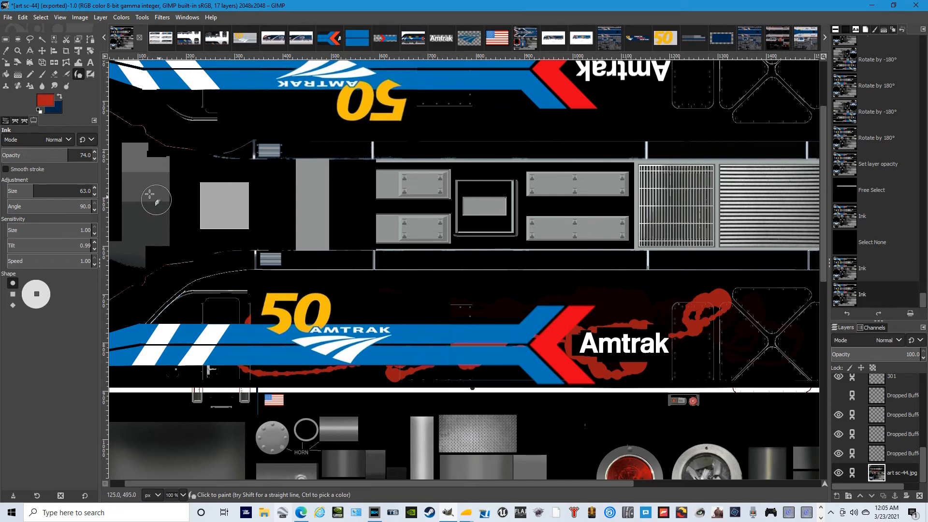
# - Select the Dropped Buffer #3 layer and paint red over its arrow and Amtrak lettering with the Ink tool
pyautogui.click(6, 39)
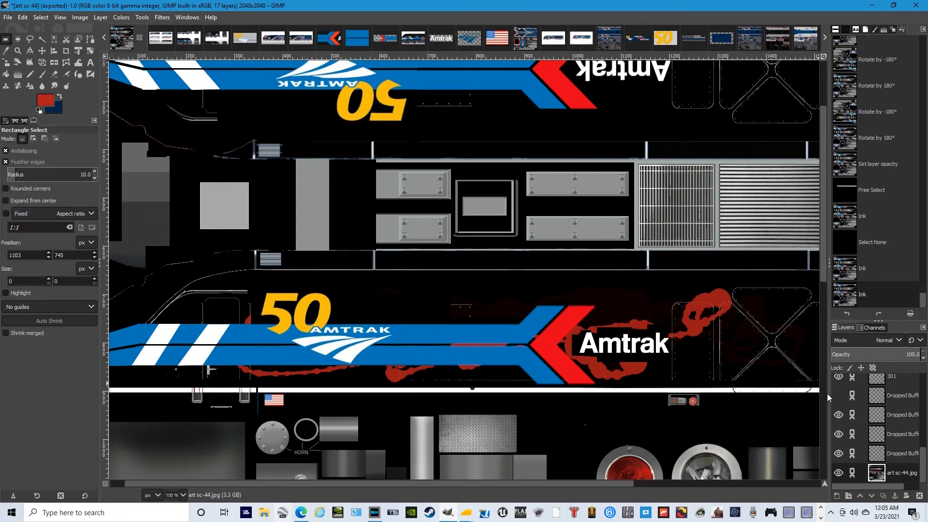
pyautogui.click(903, 454)
pyautogui.scroll(3, 893, 430)
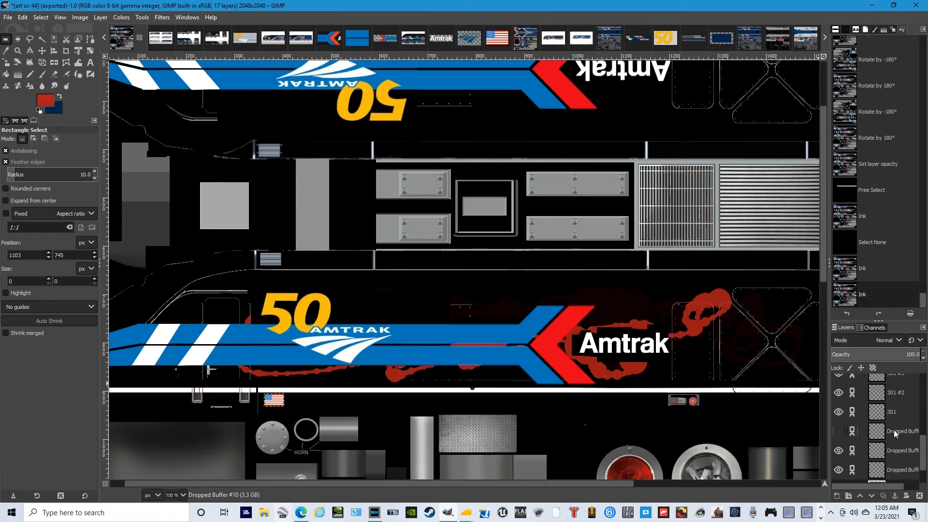
pyautogui.click(901, 444)
pyautogui.click(899, 404)
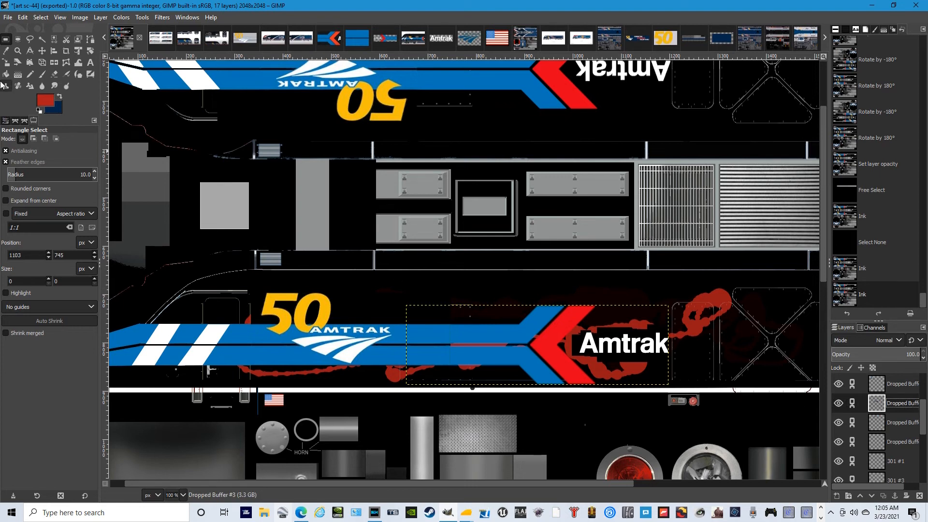
pyautogui.click(79, 74)
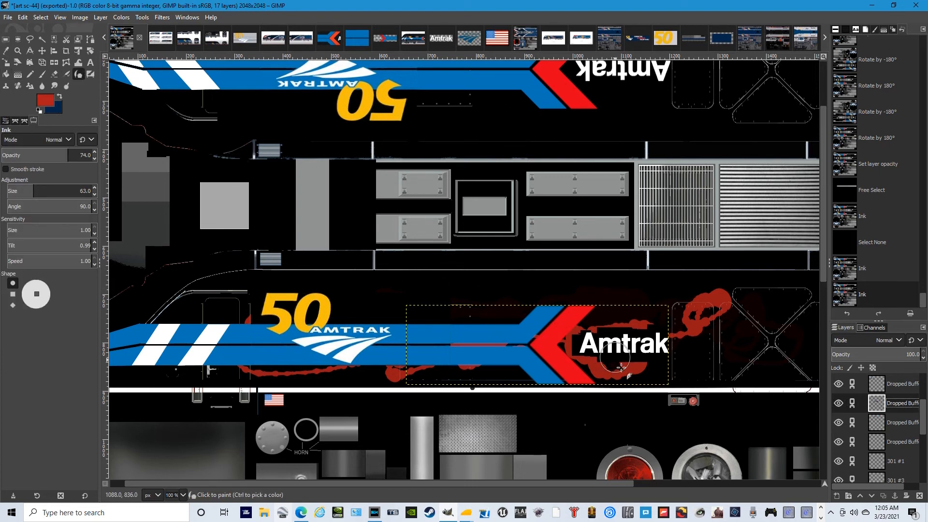
pyautogui.moveTo(610, 361)
pyautogui.mouseDown()
pyautogui.moveTo(579, 355)
pyautogui.moveTo(644, 358)
pyautogui.moveTo(638, 344)
pyautogui.moveTo(654, 352)
pyautogui.moveTo(520, 336)
pyautogui.moveTo(498, 355)
pyautogui.moveTo(550, 360)
pyautogui.moveTo(531, 374)
pyautogui.moveTo(521, 364)
pyautogui.moveTo(583, 382)
pyautogui.moveTo(447, 372)
pyautogui.moveTo(443, 357)
pyautogui.moveTo(422, 382)
pyautogui.moveTo(430, 334)
pyautogui.moveTo(541, 316)
pyautogui.moveTo(484, 317)
pyautogui.moveTo(634, 318)
pyautogui.moveTo(664, 309)
pyautogui.moveTo(658, 366)
pyautogui.moveTo(671, 383)
pyautogui.moveTo(672, 354)
pyautogui.mouseUp()
pyautogui.moveTo(647, 384)
pyautogui.mouseDown()
pyautogui.moveTo(437, 383)
pyautogui.moveTo(414, 364)
pyautogui.moveTo(421, 318)
pyautogui.moveTo(482, 321)
pyautogui.moveTo(429, 322)
pyautogui.mouseUp()
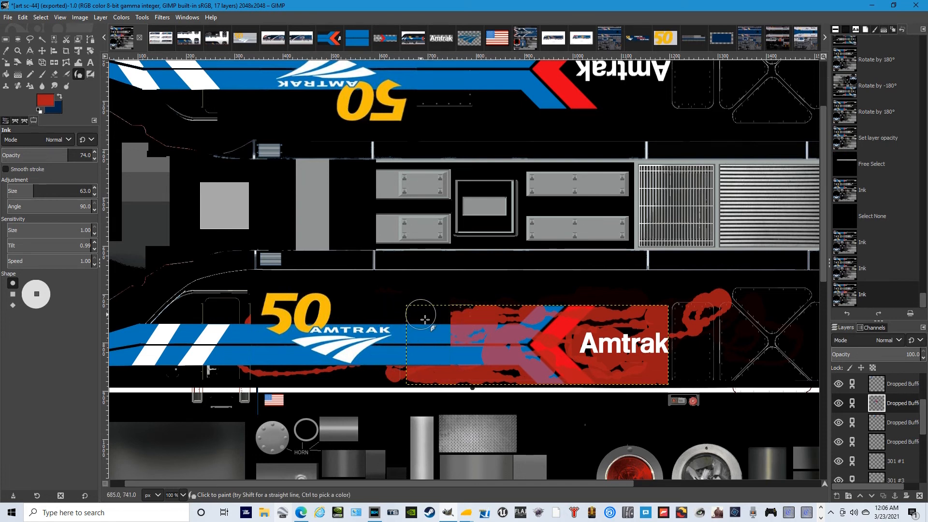
# - Go through the dropped-buffer layers one by one to examine which part of the livery each covers
pyautogui.click(5, 38)
pyautogui.click(903, 384)
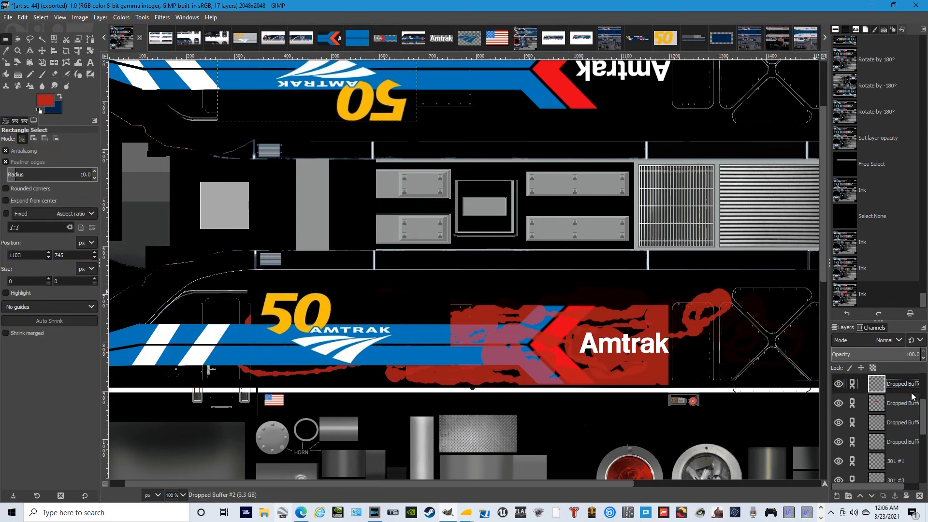
pyautogui.click(903, 423)
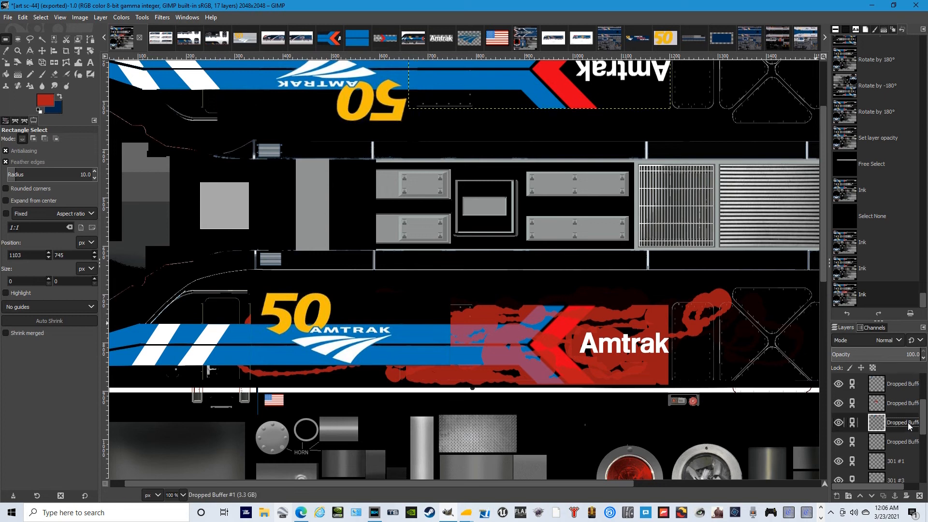
pyautogui.scroll(-5, 901, 444)
pyautogui.click(901, 453)
pyautogui.scroll(-2, 901, 453)
pyautogui.click(902, 453)
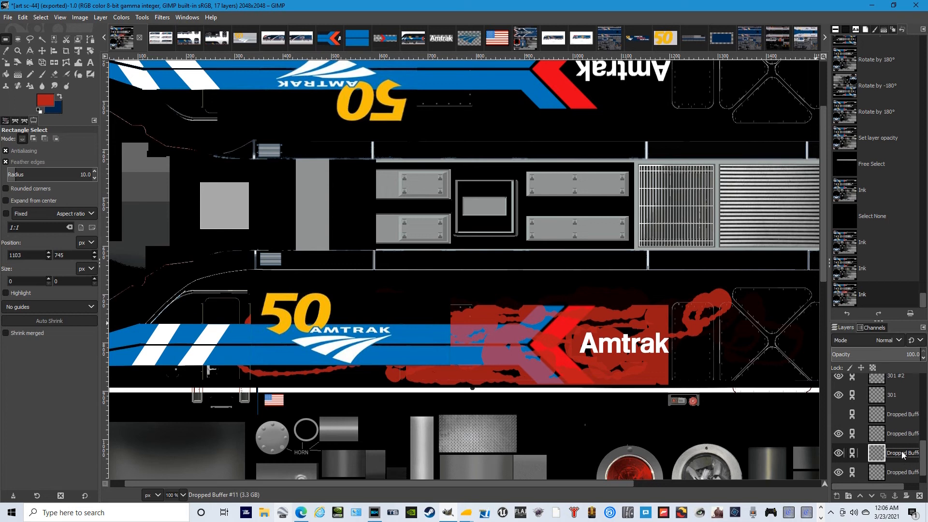
pyautogui.scroll(6, 896, 449)
pyautogui.click(894, 425)
pyautogui.click(898, 404)
pyautogui.click(900, 384)
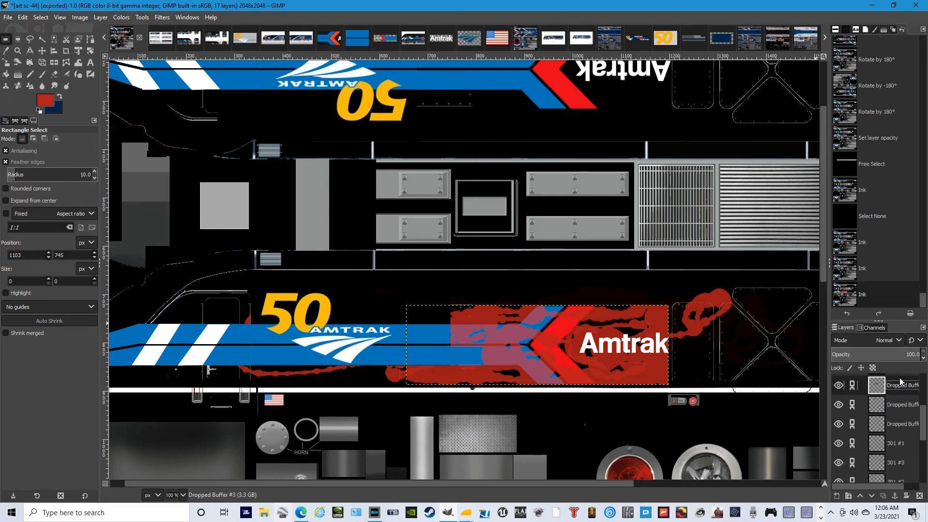
pyautogui.scroll(2, 898, 393)
pyautogui.click(902, 399)
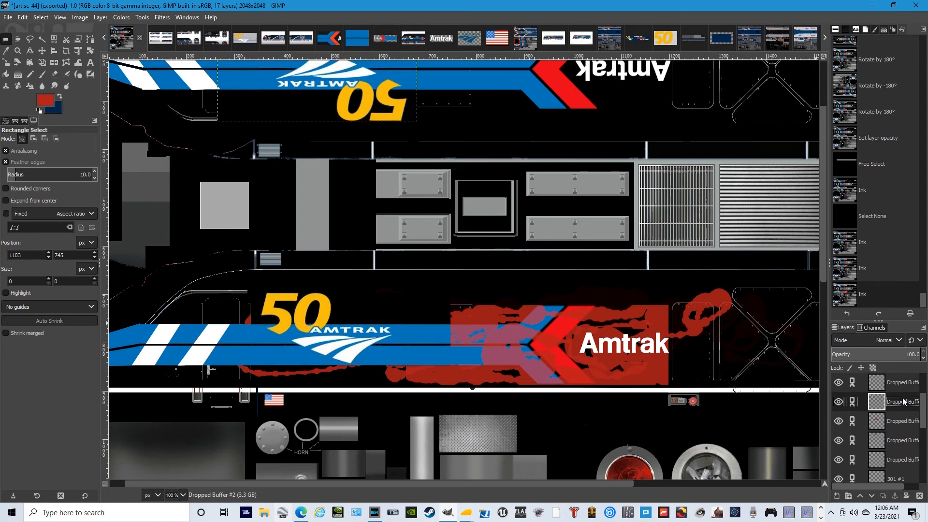
pyautogui.scroll(2, 902, 399)
pyautogui.click(900, 417)
pyautogui.scroll(1, 905, 406)
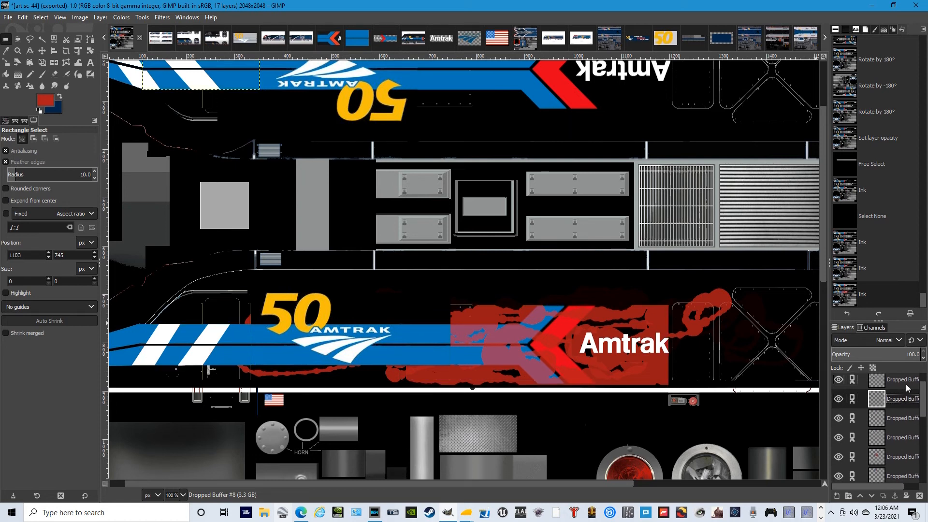
# - Select the Dropped Buffer #4 layer and paint red over its 50 and Amtrak logo with Ink at size 95
pyautogui.click(902, 383)
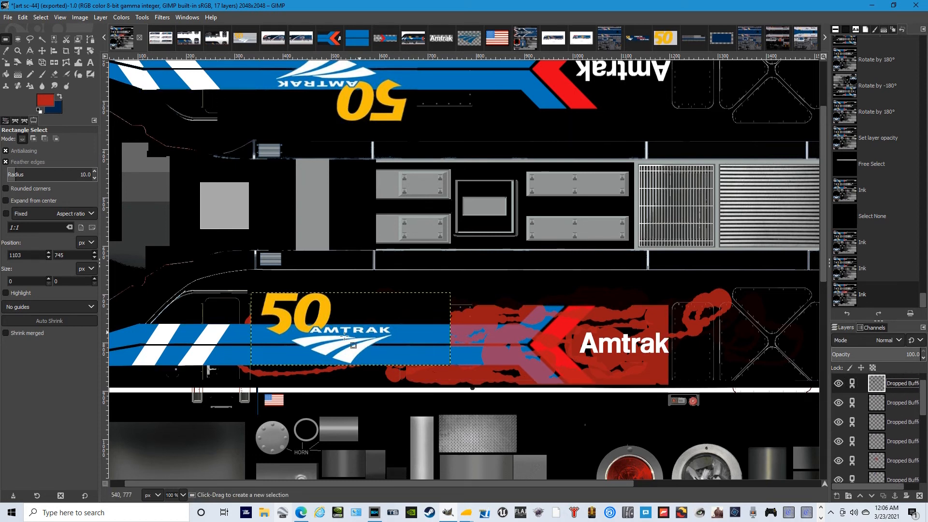
pyautogui.click(6, 74)
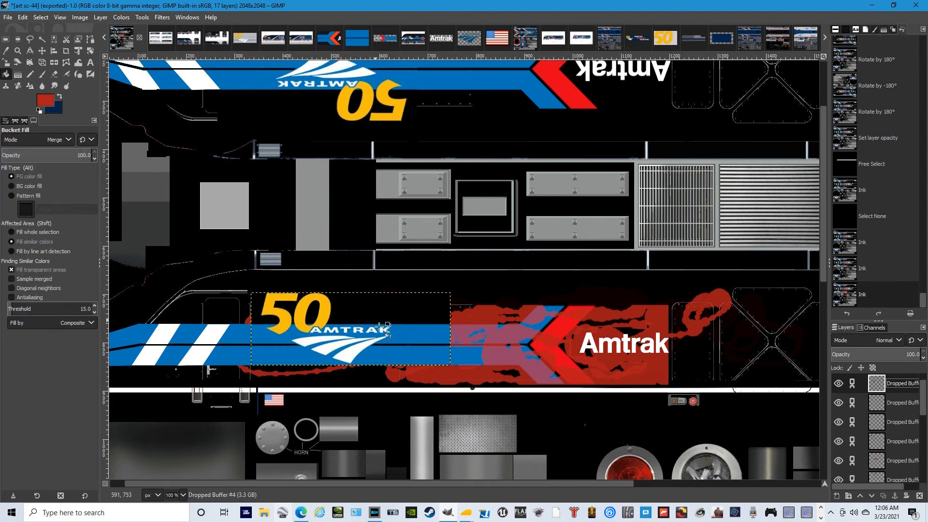
pyautogui.press('k')
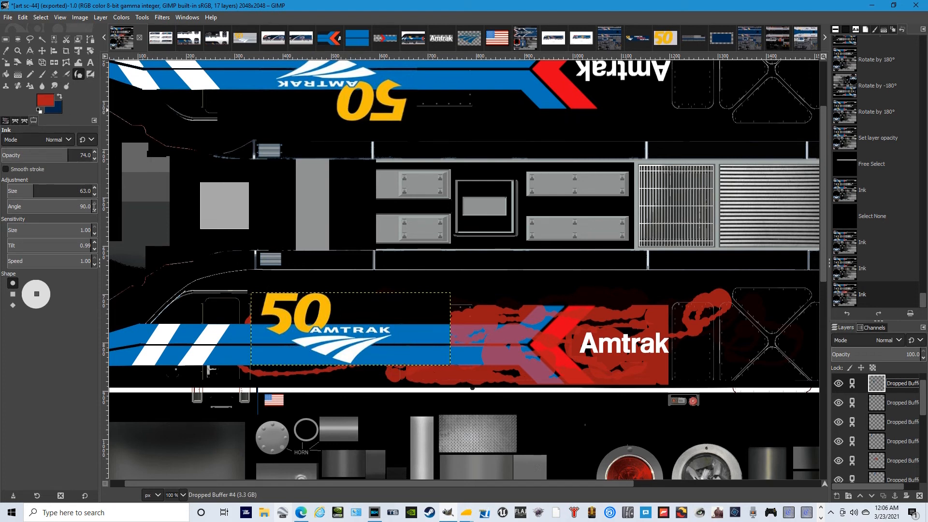
pyautogui.click(96, 187)
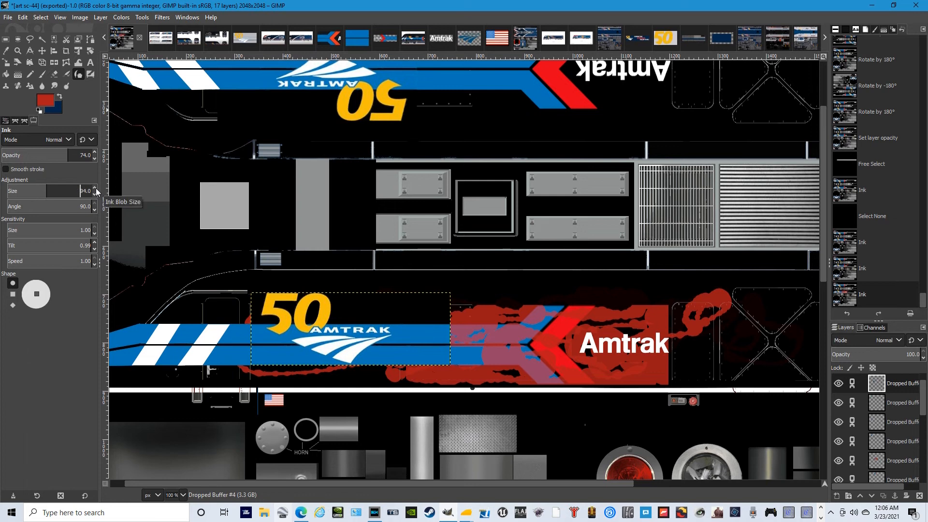
pyautogui.click(95, 188)
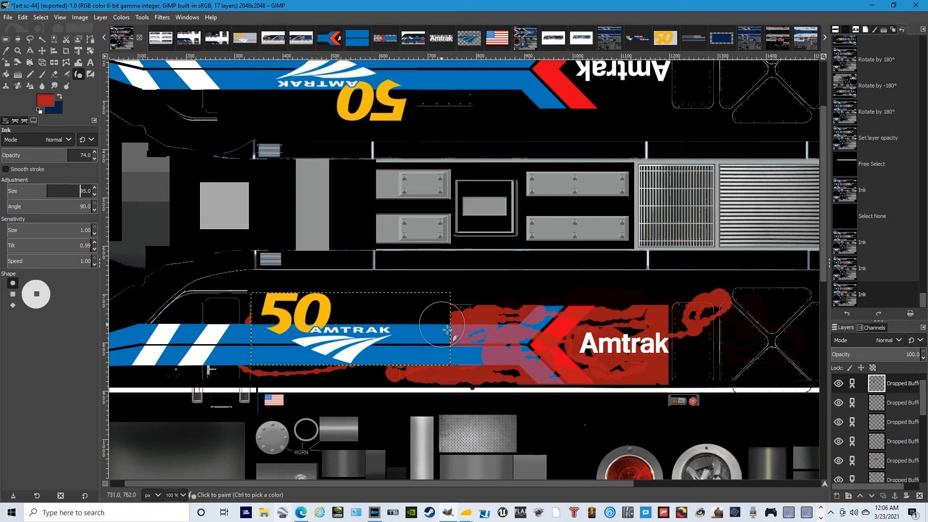
pyautogui.moveTo(415, 336)
pyautogui.mouseDown()
pyautogui.moveTo(401, 352)
pyautogui.moveTo(422, 349)
pyautogui.moveTo(411, 319)
pyautogui.moveTo(388, 329)
pyautogui.moveTo(280, 304)
pyautogui.moveTo(290, 324)
pyautogui.moveTo(334, 343)
pyautogui.mouseUp()
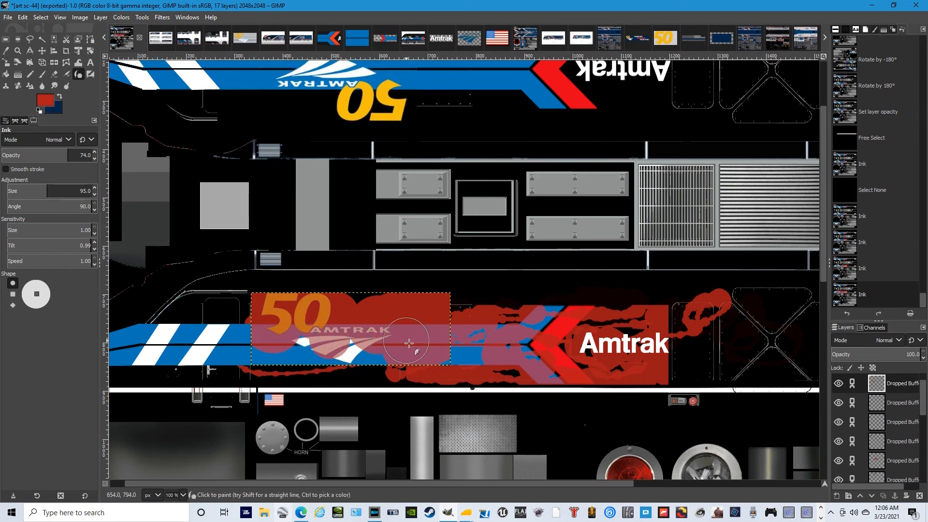
# - Raise the Ink opacity to 100 and cover the 50 and Amtrak logo layer with solid red
pyautogui.click(95, 152)
pyautogui.click(95, 153)
pyautogui.click(320, 316)
pyautogui.moveTo(319, 316)
pyautogui.mouseDown()
pyautogui.moveTo(279, 308)
pyautogui.moveTo(266, 340)
pyautogui.moveTo(319, 361)
pyautogui.moveTo(418, 368)
pyautogui.moveTo(444, 357)
pyautogui.moveTo(448, 315)
pyautogui.moveTo(418, 323)
pyautogui.moveTo(424, 348)
pyautogui.moveTo(329, 336)
pyautogui.moveTo(369, 315)
pyautogui.moveTo(337, 305)
pyautogui.moveTo(413, 322)
pyautogui.moveTo(440, 380)
pyautogui.mouseUp()
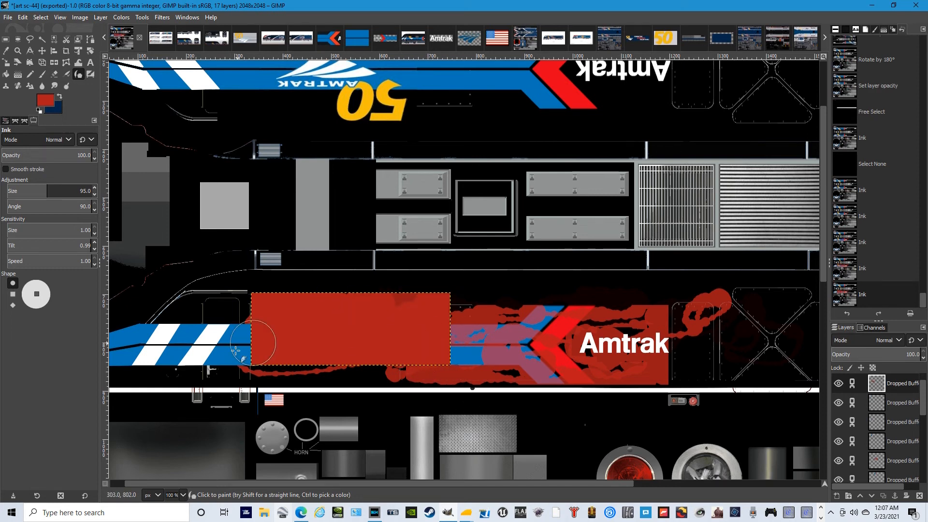
# - Switch to Rectangle Select and revert the image to the Select None history state
pyautogui.click(5, 41)
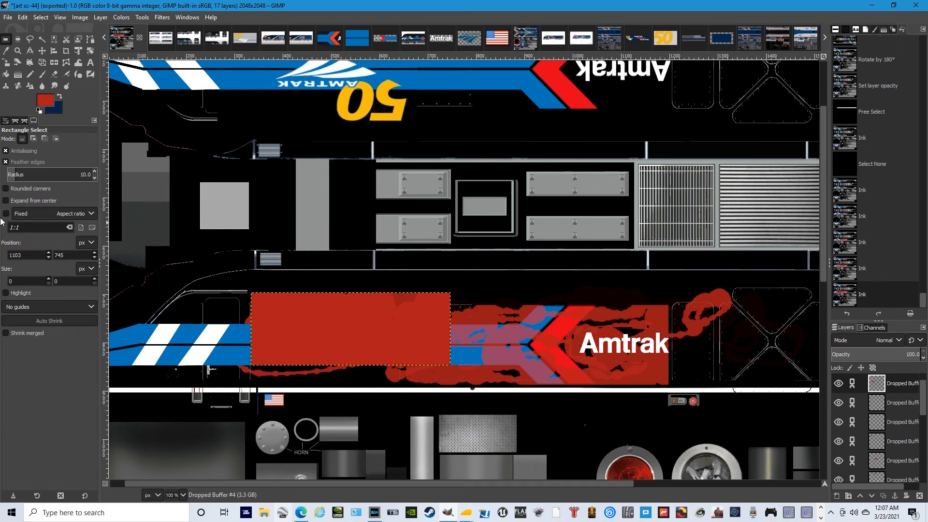
pyautogui.click(9, 121)
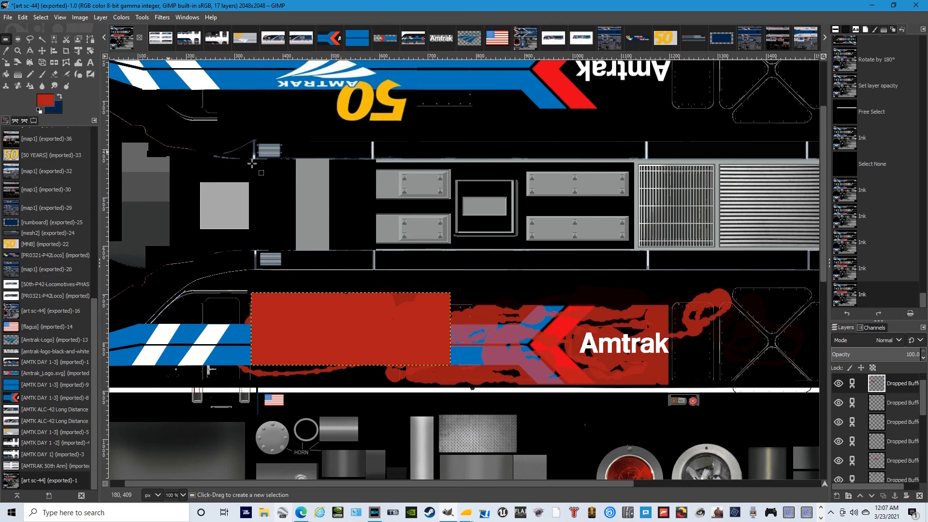
pyautogui.click(34, 121)
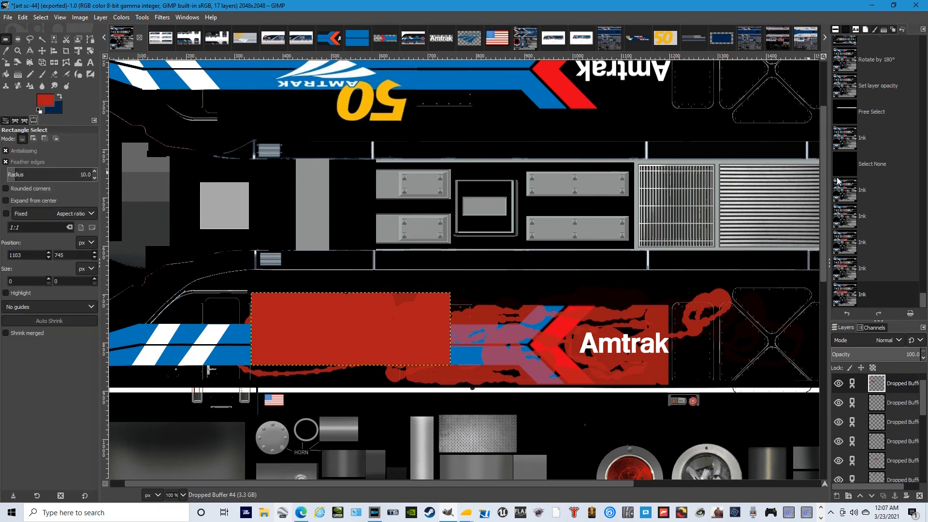
pyautogui.click(851, 163)
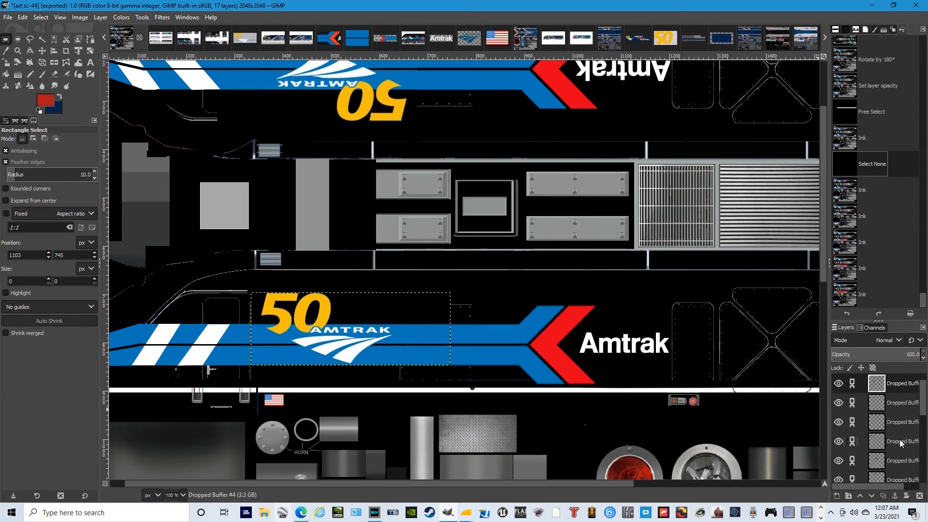
# - Select the art sc-44.jpg base layer for the locomotive's end door area
pyautogui.scroll(-3, 895, 467)
pyautogui.scroll(-1, 895, 469)
pyautogui.click(893, 476)
pyautogui.scroll(-5, 444, 423)
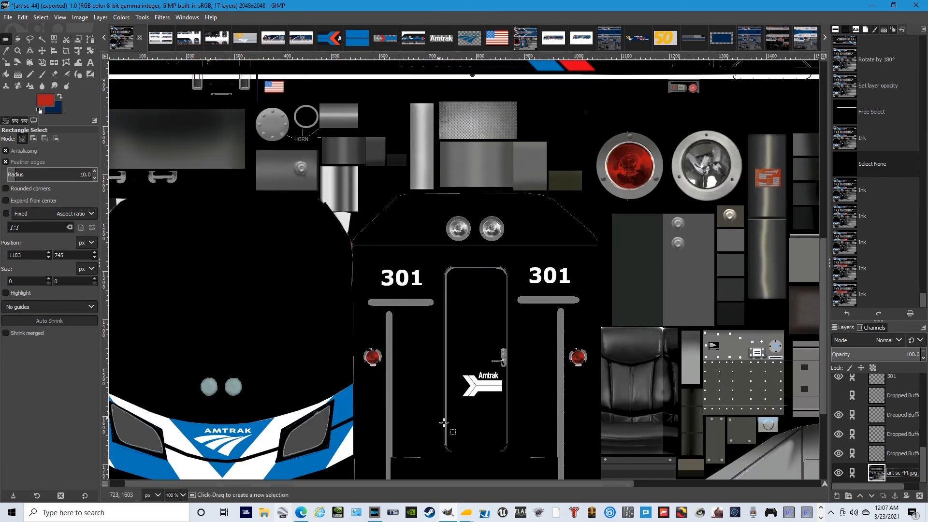
pyautogui.scroll(-2, 443, 422)
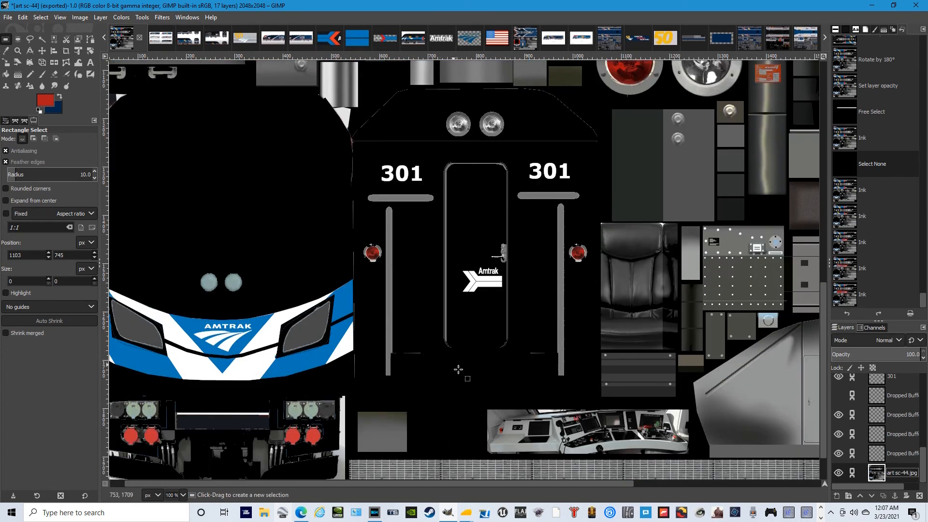
pyautogui.scroll(5, 893, 412)
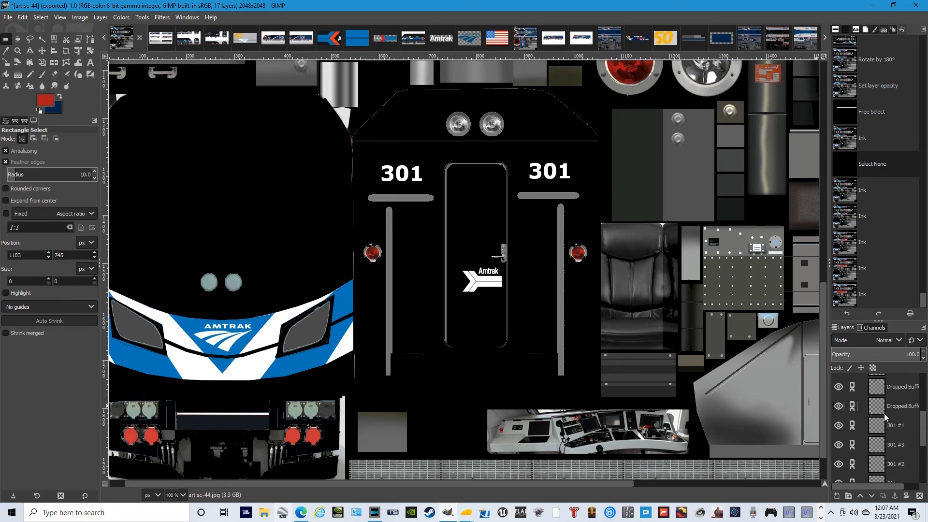
pyautogui.scroll(1, 893, 411)
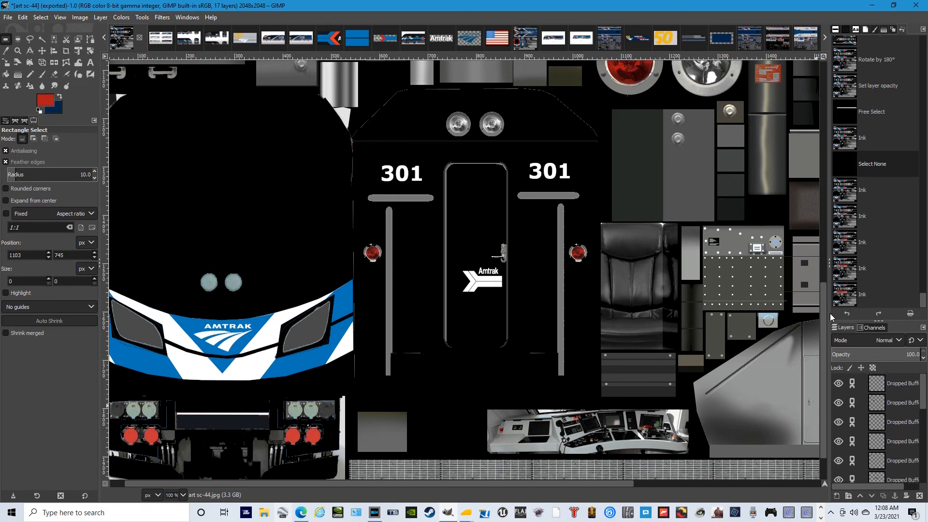
pyautogui.moveTo(824, 312); pyautogui.dragTo(815, 178)
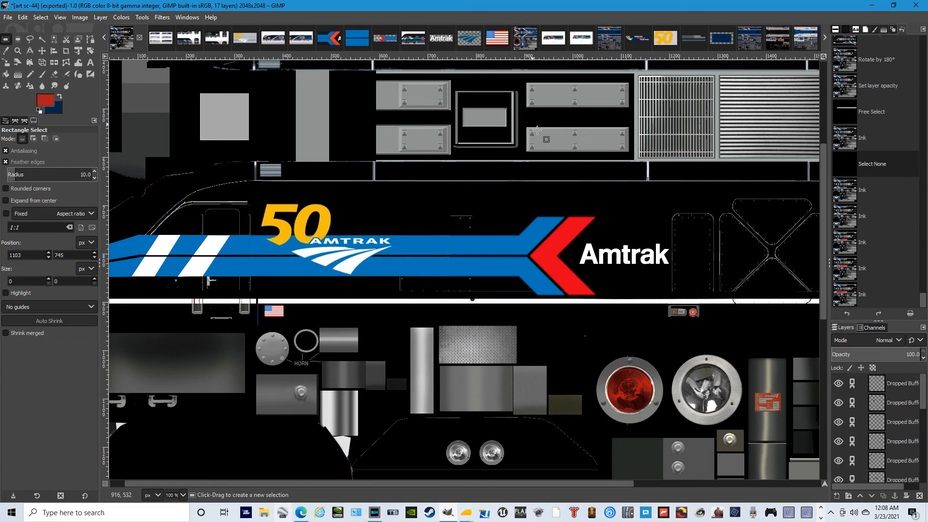
pyautogui.scroll(5, 535, 200)
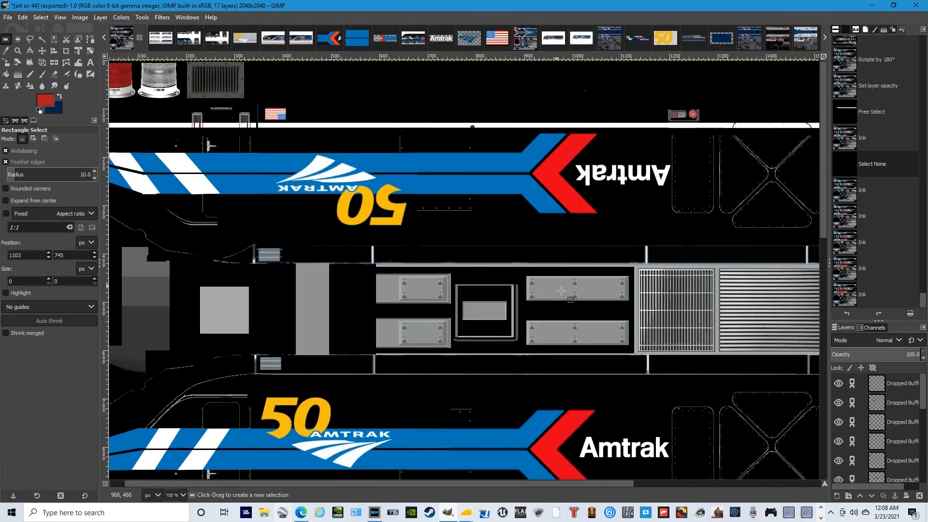
pyautogui.scroll(-5, 322, 289)
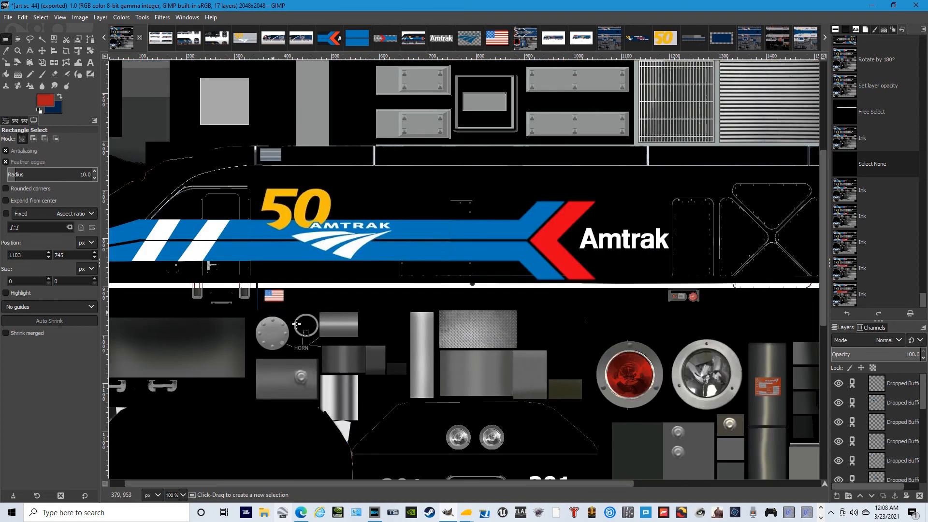
# - Go through the Dropped Buffer and 301 layers one by one and select Dropped Buffer #10, which holds the American flag
pyautogui.scroll(-1, 904, 434)
pyautogui.scroll(-1, 903, 433)
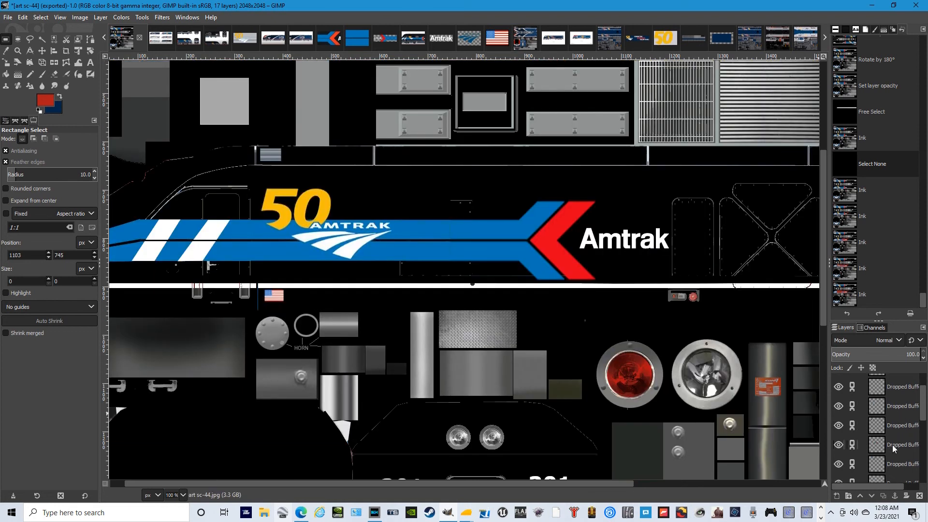
pyautogui.click(893, 389)
pyautogui.click(904, 407)
pyautogui.click(904, 427)
pyautogui.click(900, 442)
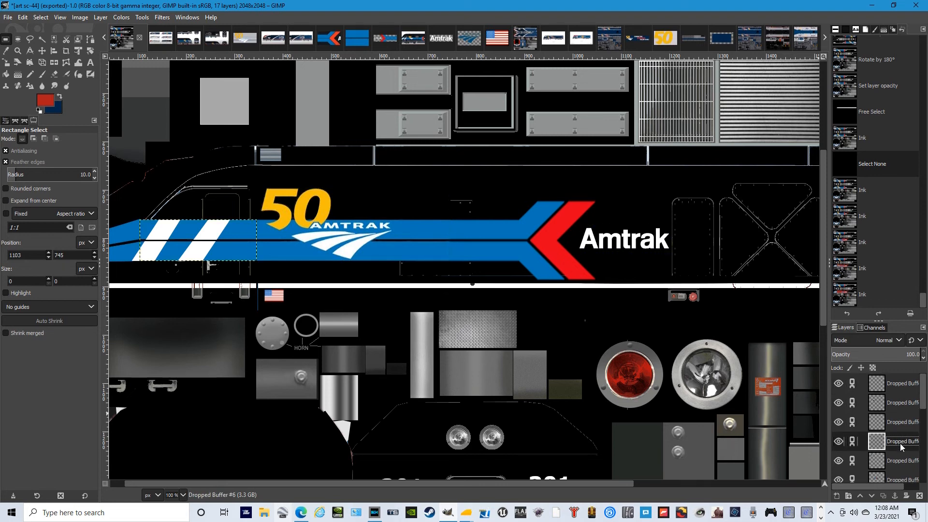
pyautogui.click(900, 467)
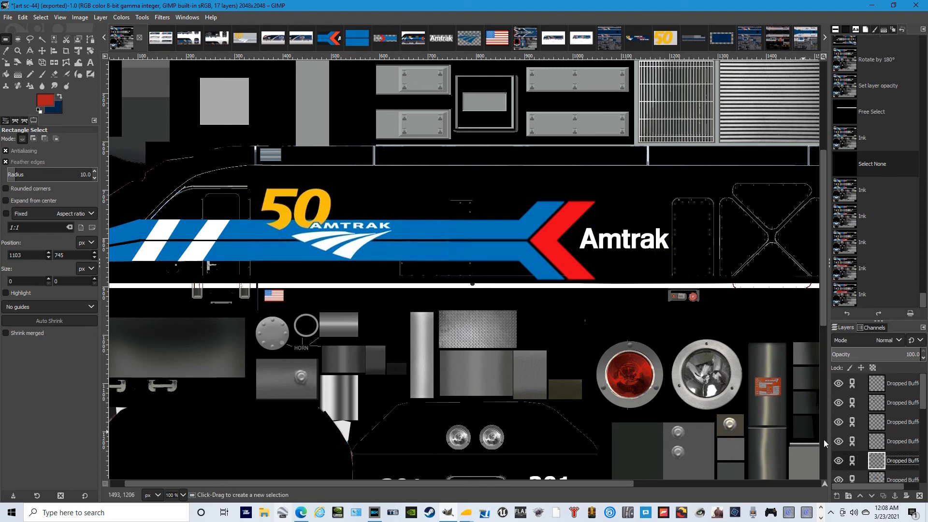
pyautogui.scroll(-2, 896, 462)
pyautogui.click(899, 445)
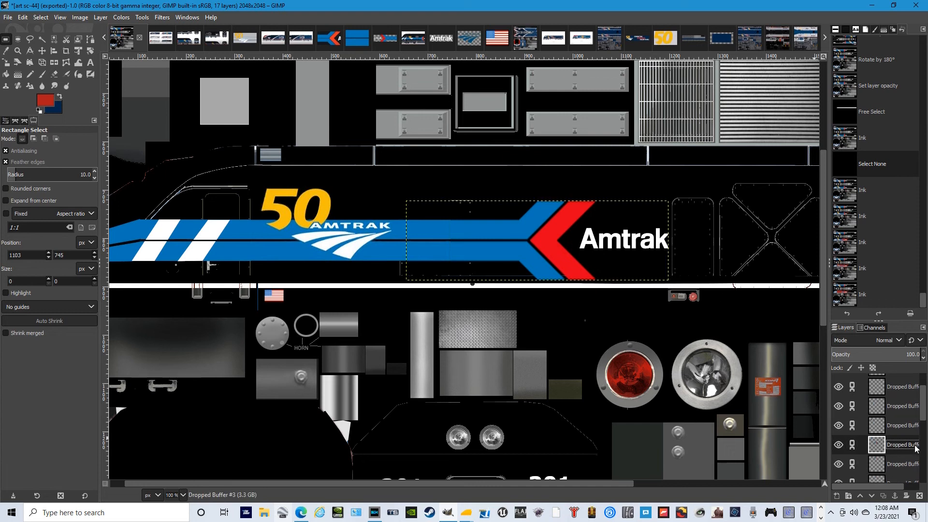
pyautogui.click(897, 464)
pyautogui.scroll(-3, 896, 459)
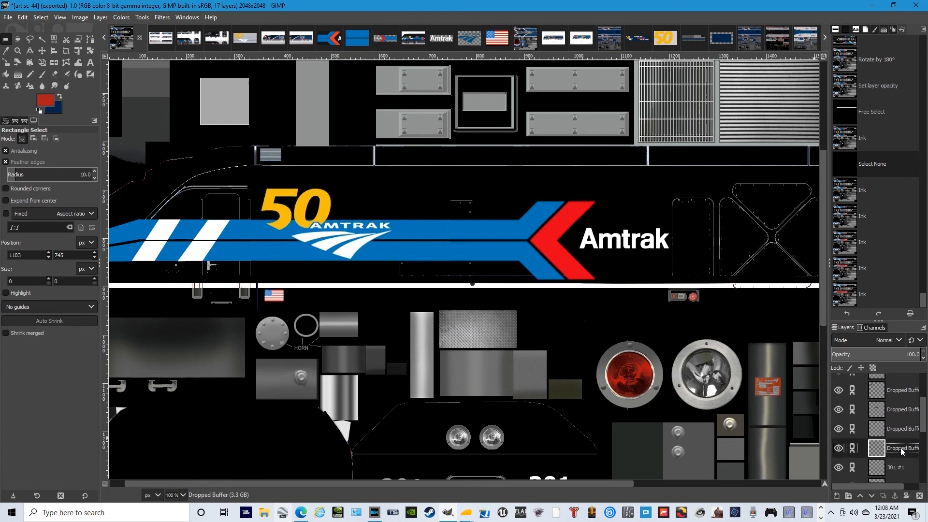
pyautogui.scroll(-3, 893, 455)
pyautogui.click(895, 455)
pyautogui.scroll(-3, 895, 455)
pyautogui.click(901, 442)
pyautogui.click(905, 463)
pyautogui.scroll(-2, 904, 459)
pyautogui.click(901, 454)
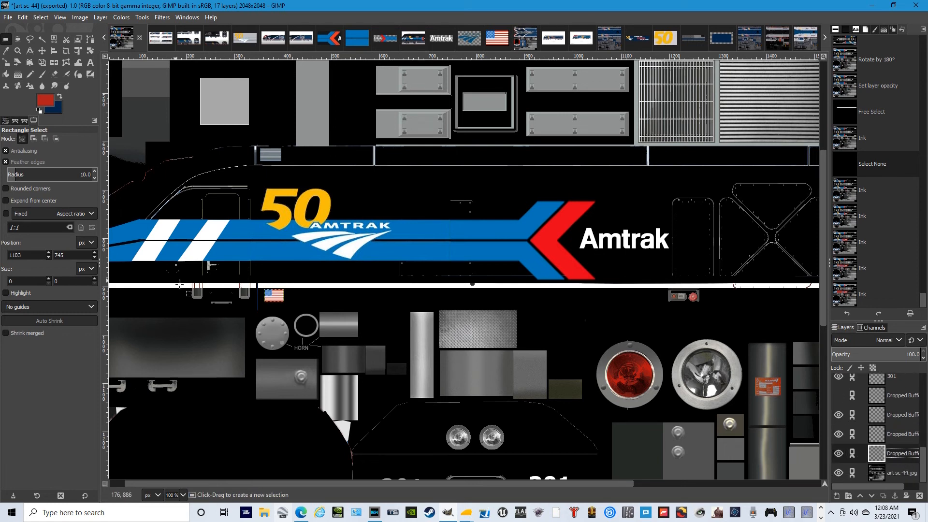
# - Paint red over the flag on its own layer with Ink at size 95 and opacity 100, and undo the stroke
pyautogui.scroll(2, 180, 493)
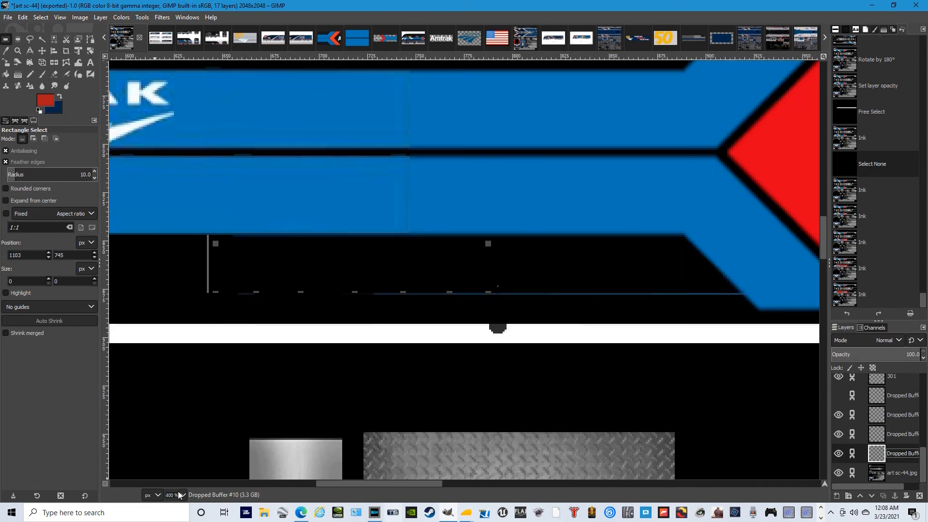
pyautogui.scroll(-1, 180, 493)
pyautogui.moveTo(326, 484); pyautogui.dragTo(250, 480)
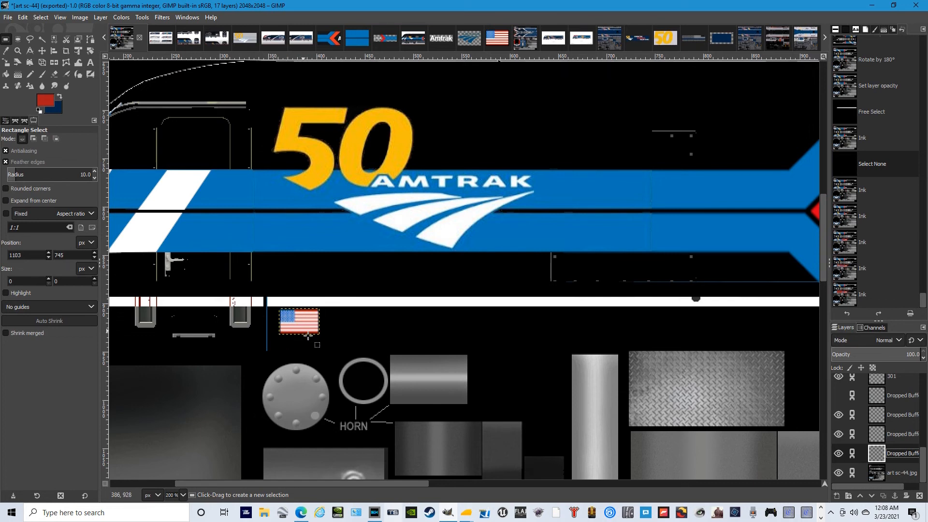
pyautogui.press('k')
pyautogui.click(269, 330)
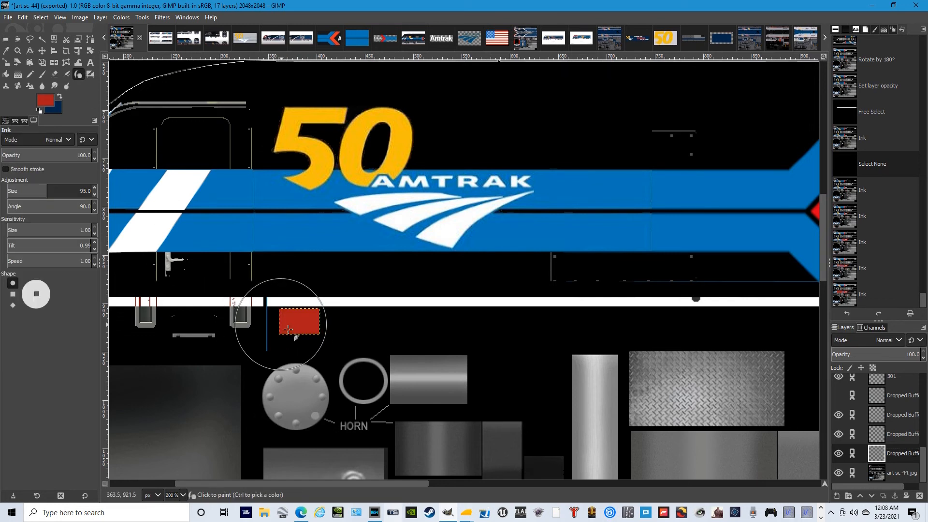
pyautogui.click(23, 17)
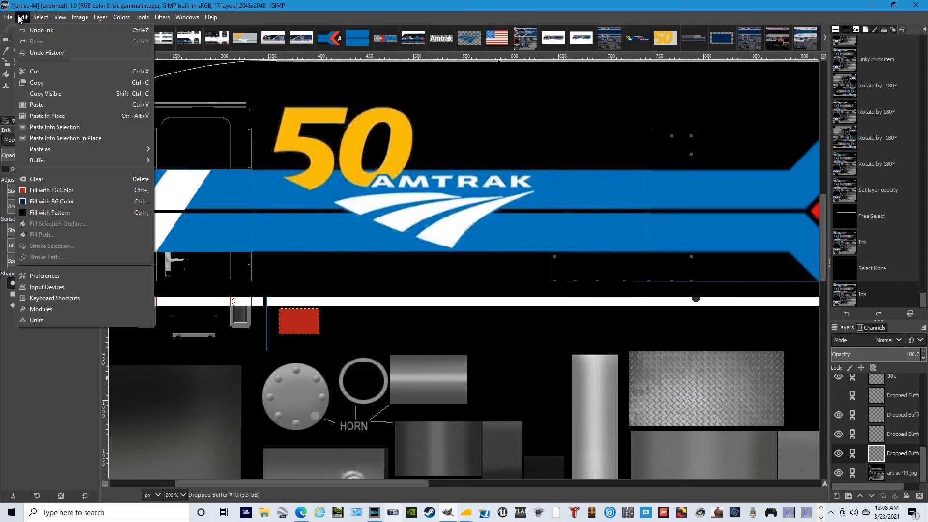
pyautogui.click(22, 28)
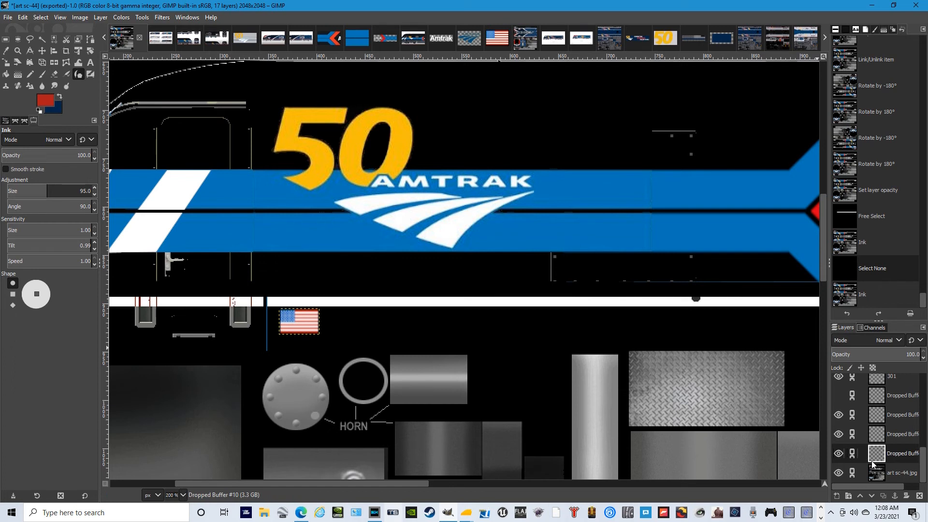
# - Select the art sc-44.jpg base layer and paint red Ink strokes around the flag and below the Amtrak stripe
pyautogui.click(889, 476)
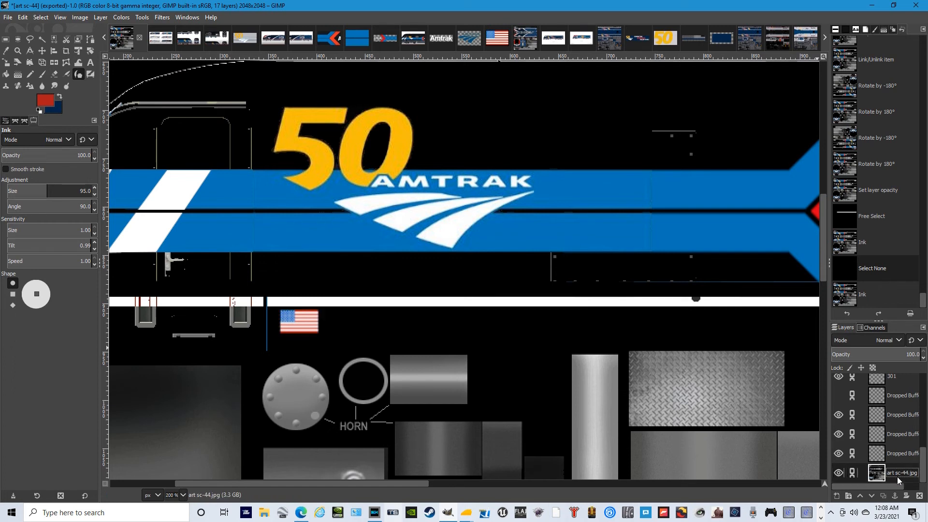
pyautogui.click(314, 331)
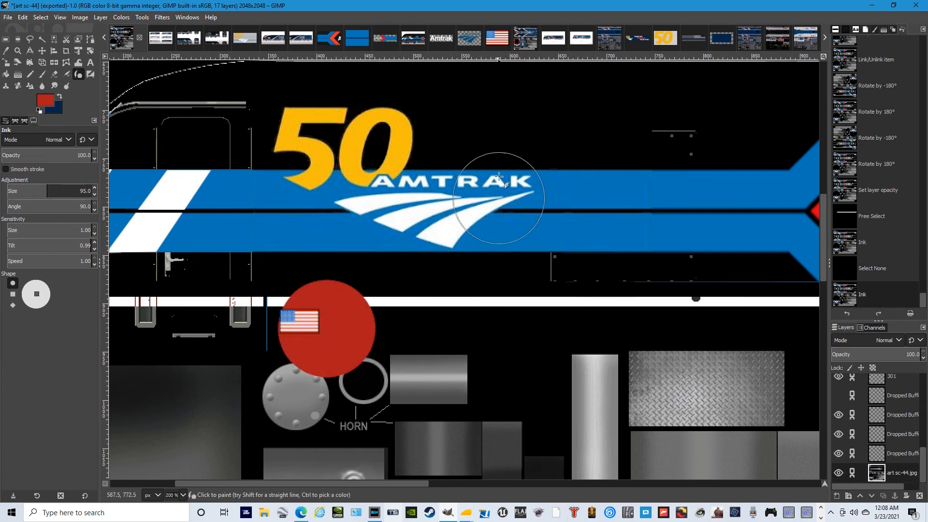
pyautogui.moveTo(497, 249)
pyautogui.mouseDown()
pyautogui.moveTo(479, 326)
pyautogui.moveTo(570, 368)
pyautogui.moveTo(484, 372)
pyautogui.moveTo(439, 328)
pyautogui.mouseUp()
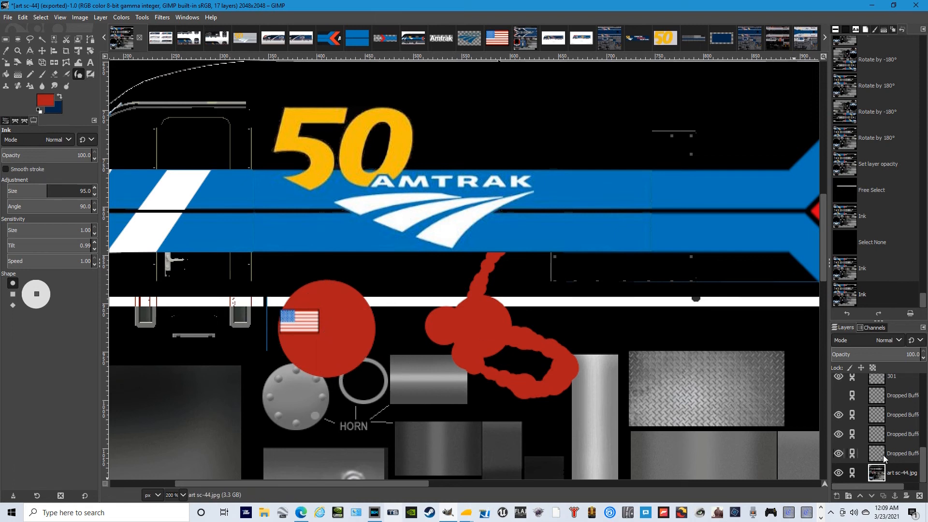
# - Undo both red Ink strokes on the base layer
pyautogui.click(23, 18)
pyautogui.click(29, 28)
pyautogui.click(24, 17)
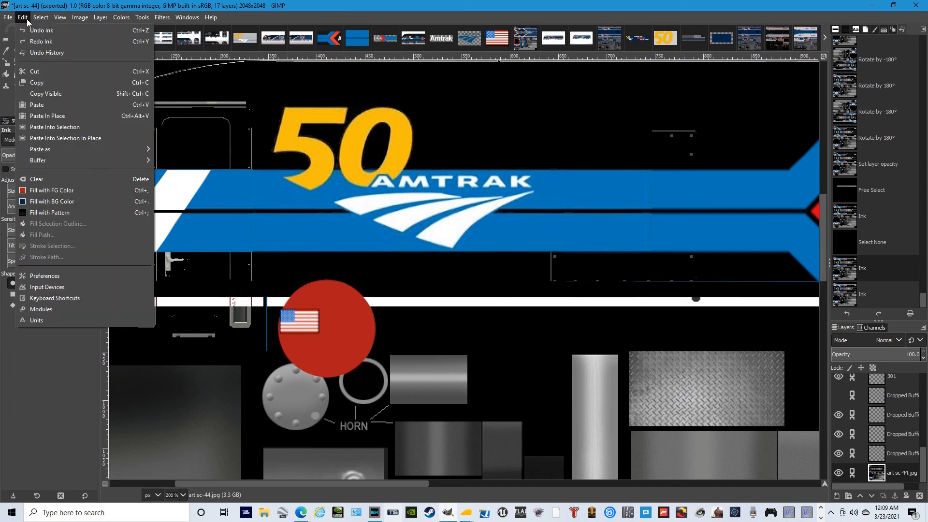
pyautogui.click(30, 28)
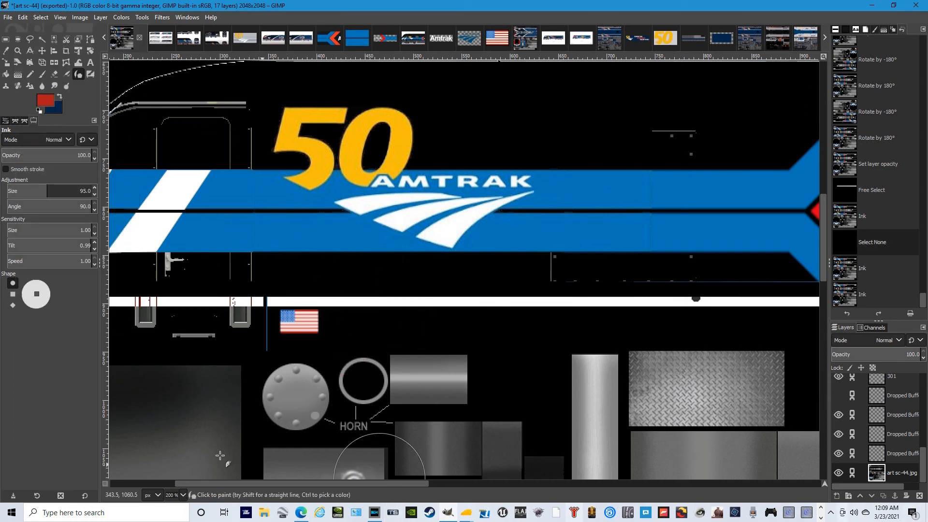
# - Outline a closed, roughly circular Free Select shape about 60 px wide on the black side between the X-shaped panels and the 301
pyautogui.scroll(-3, 184, 496)
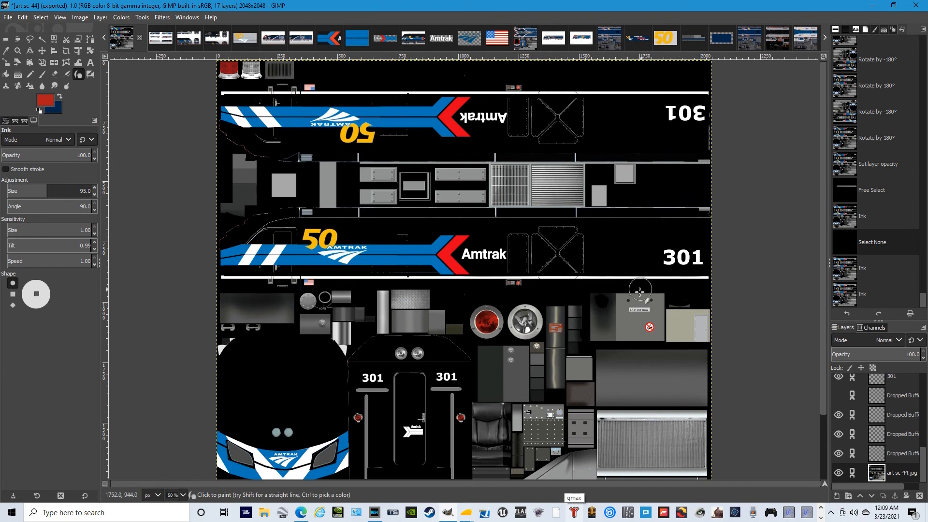
pyautogui.click(5, 39)
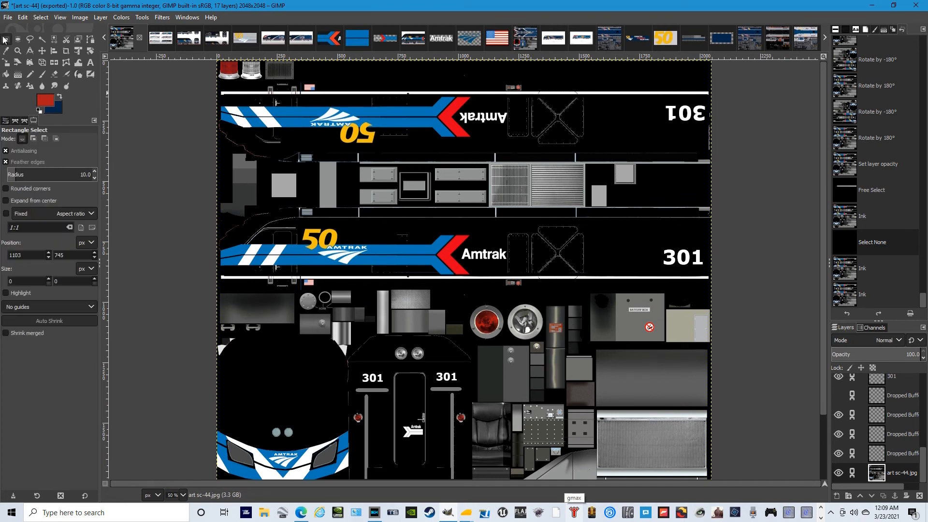
pyautogui.click(33, 42)
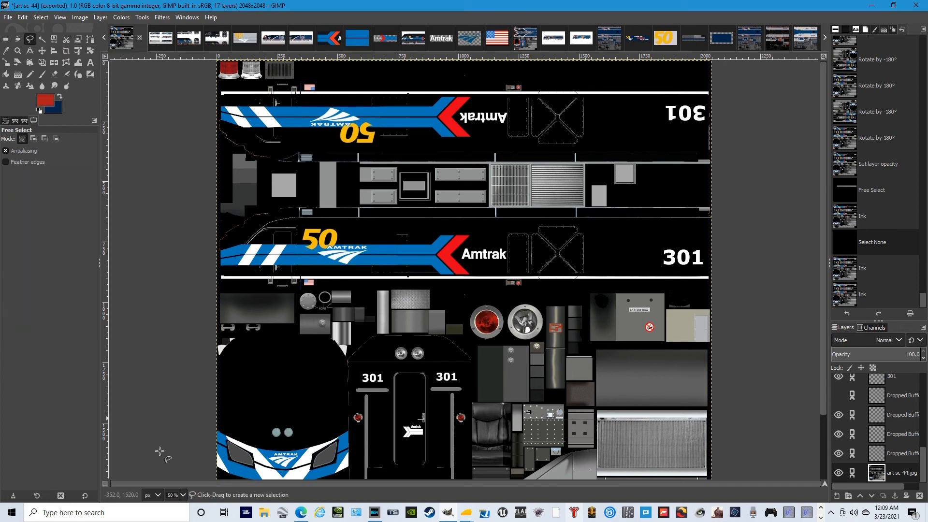
pyautogui.press('2')
pyautogui.scroll(5, 464, 270)
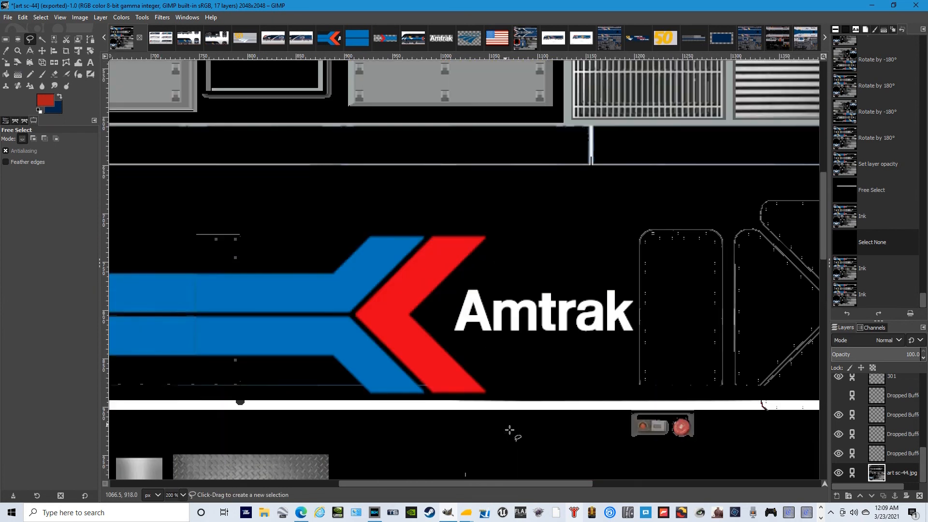
pyautogui.hscroll(3, 497, 483)
pyautogui.hscroll(5, 568, 483)
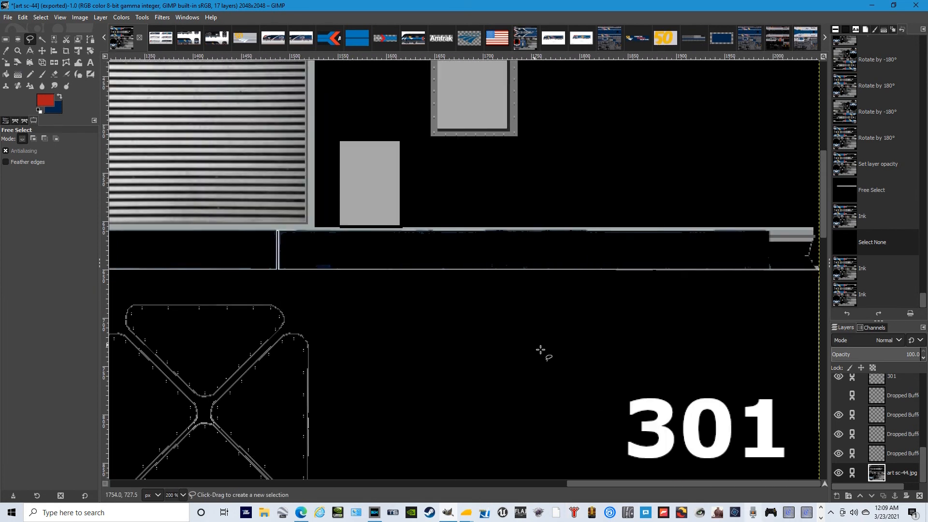
pyautogui.scroll(-3, 542, 354)
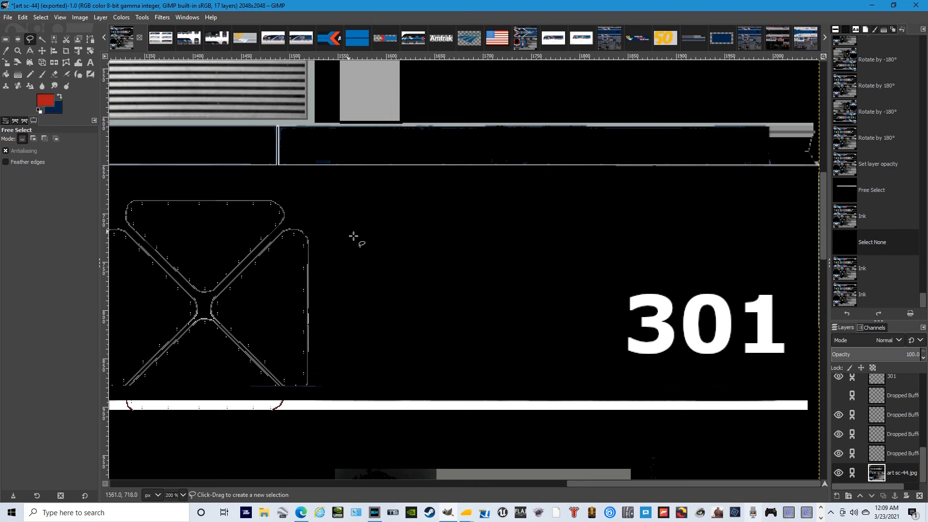
pyautogui.click(457, 226)
pyautogui.click(450, 233)
pyautogui.click(449, 246)
pyautogui.click(457, 257)
pyautogui.click(471, 262)
pyautogui.click(486, 261)
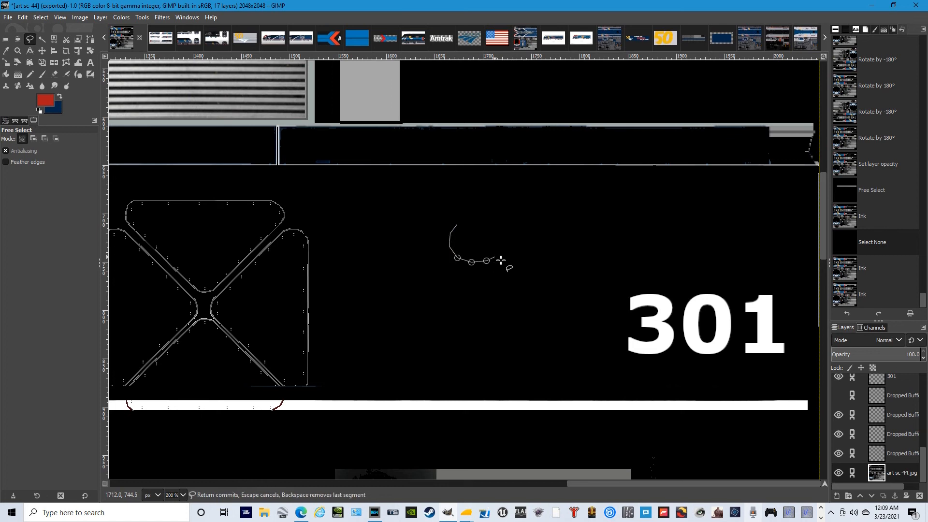
pyautogui.click(499, 250)
pyautogui.click(505, 239)
pyautogui.click(507, 223)
pyautogui.click(504, 213)
pyautogui.click(494, 207)
pyautogui.click(483, 206)
pyautogui.click(469, 206)
pyautogui.click(459, 214)
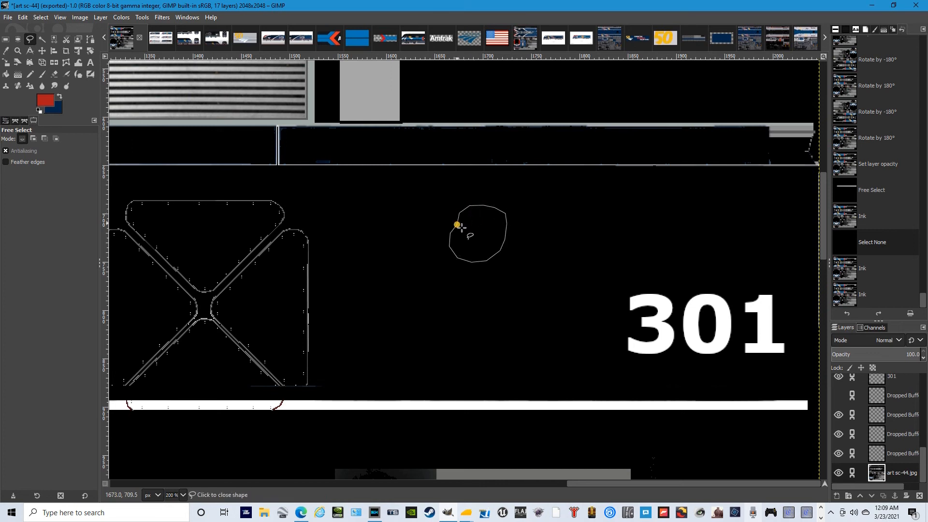
pyautogui.click(458, 225)
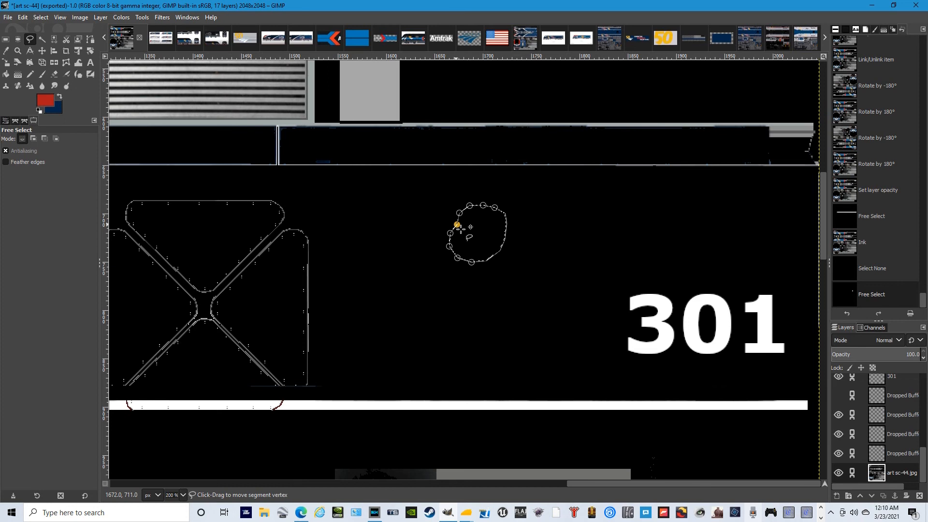
# - Undo and redo the last Free Select vertex change several times
pyautogui.hotkey('ctrl', 'z')
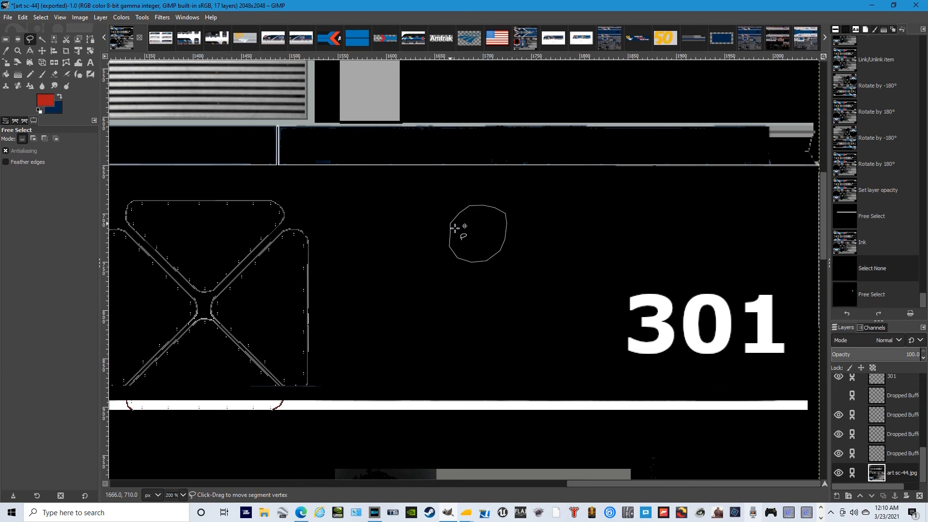
pyautogui.hotkey('ctrl', 'y')
pyautogui.hotkey('ctrl', 'z')
pyautogui.hotkey('ctrl', 'y')
pyautogui.hotkey('ctrl', 'z')
# - Move the vertices around the circular Free Select shape slightly outward to give it a rounder outline
pyautogui.moveTo(458, 211); pyautogui.dragTo(497, 204)
pyautogui.hotkey('ctrl', 'y')
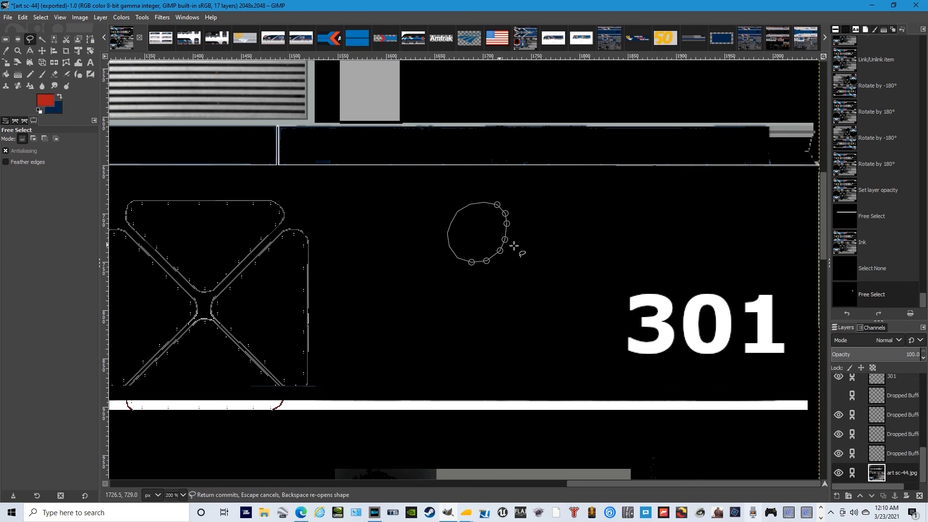
pyautogui.moveTo(505, 213); pyautogui.dragTo(507, 212)
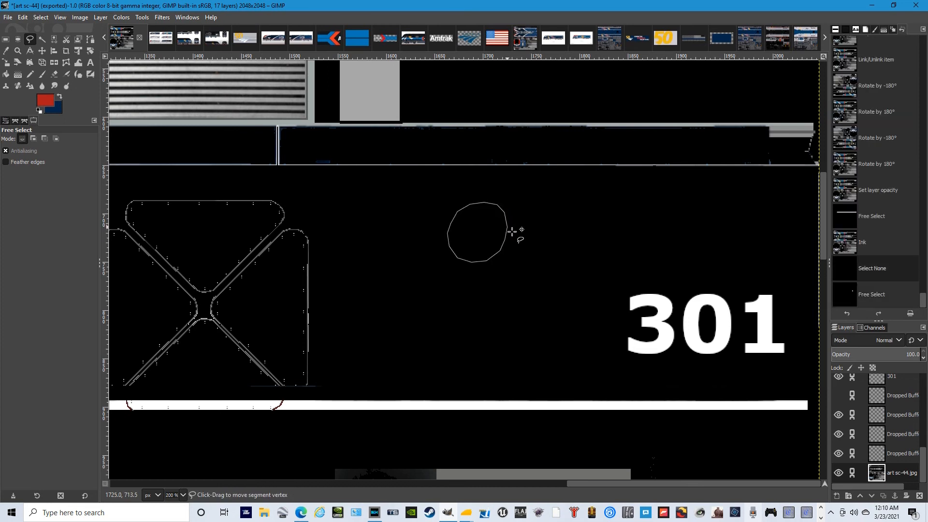
pyautogui.moveTo(508, 228); pyautogui.dragTo(502, 259)
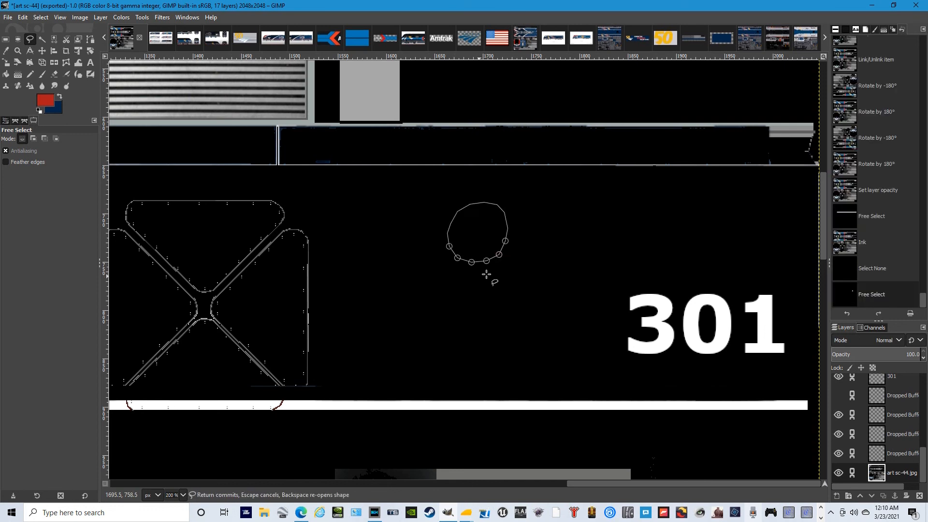
pyautogui.hotkey('ctrl', 'z')
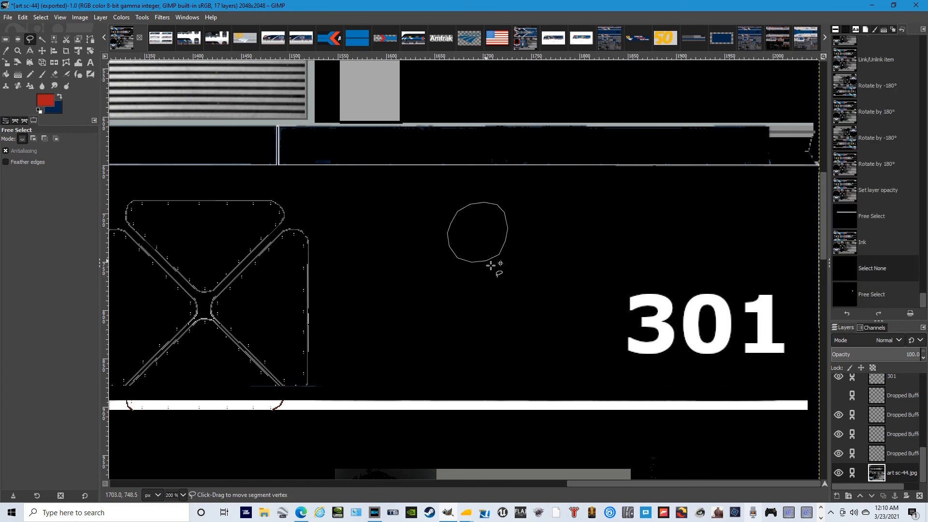
pyautogui.moveTo(491, 267); pyautogui.dragTo(490, 267)
pyautogui.moveTo(455, 228); pyautogui.dragTo(486, 204)
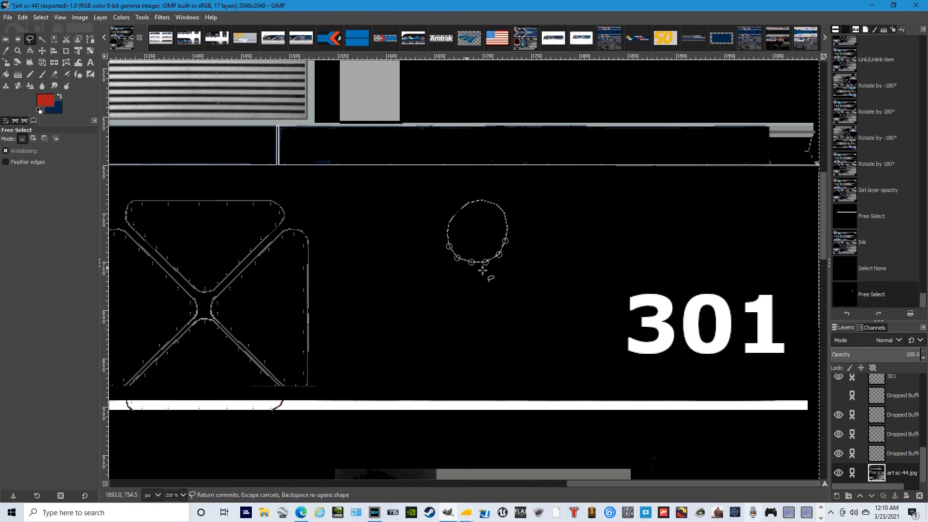
pyautogui.click(464, 273)
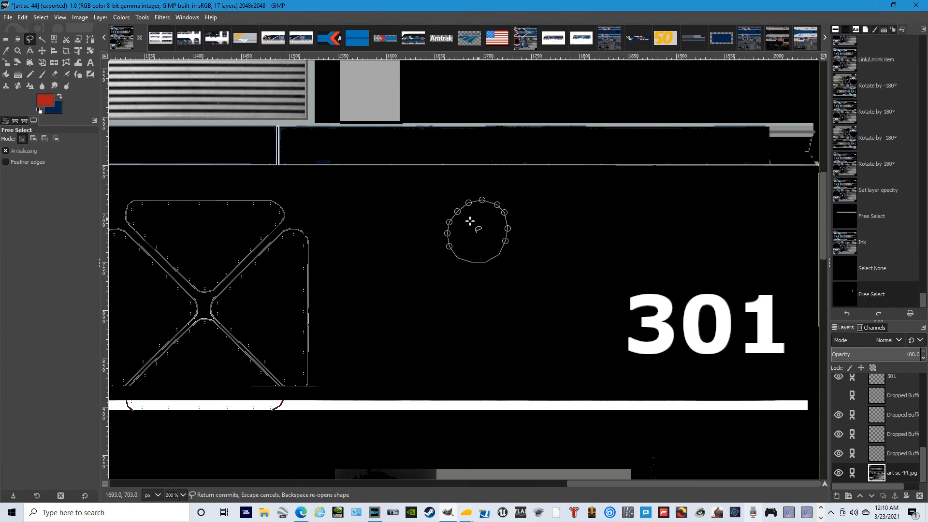
# - Bucket-fill the circular selection with the foreground colour set to blue 1c5fad
pyautogui.click(7, 74)
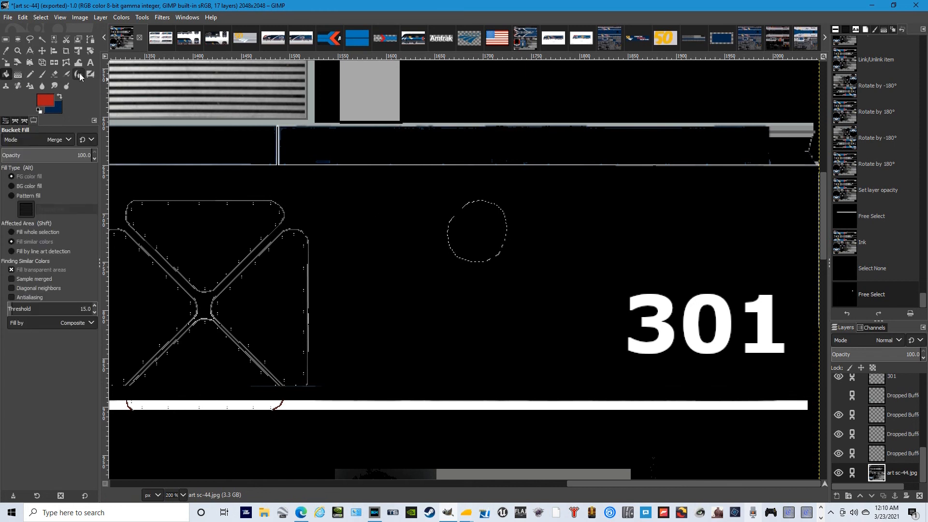
pyautogui.click(45, 101)
pyautogui.click(451, 433)
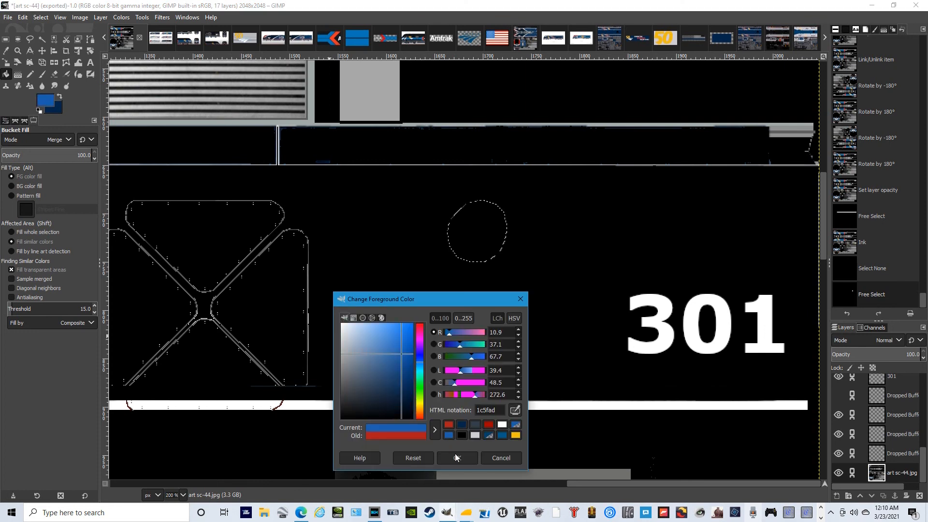
pyautogui.click(457, 458)
pyautogui.click(494, 249)
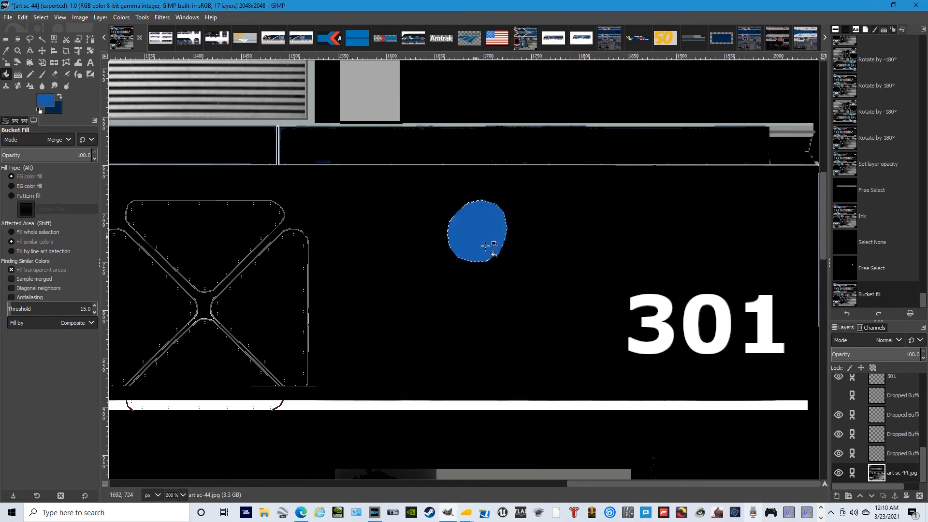
# - Paint over the circular selection in the same blue with Ink at size 95 and opacity 100
pyautogui.click(78, 75)
pyautogui.moveTo(497, 242)
pyautogui.mouseDown()
pyautogui.moveTo(464, 206)
pyautogui.moveTo(469, 236)
pyautogui.moveTo(490, 231)
pyautogui.mouseUp()
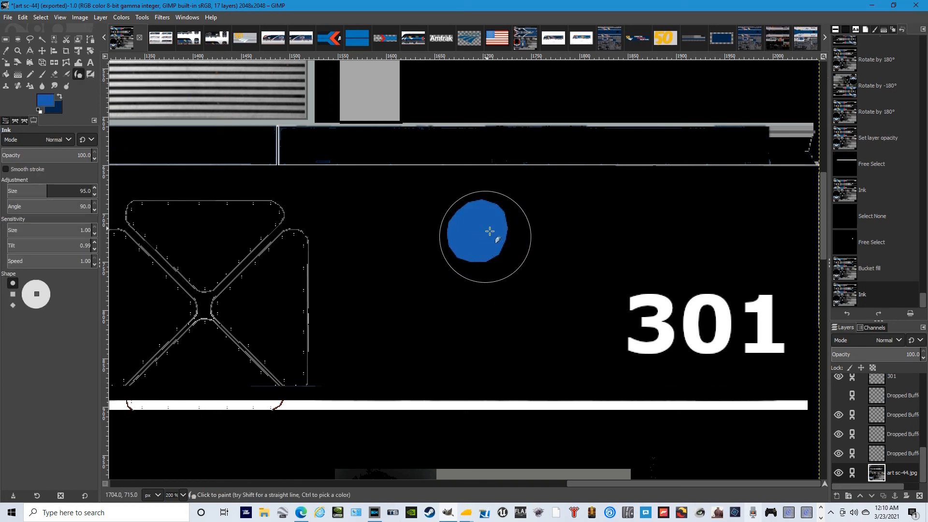
pyautogui.click(490, 231)
pyautogui.click(474, 230)
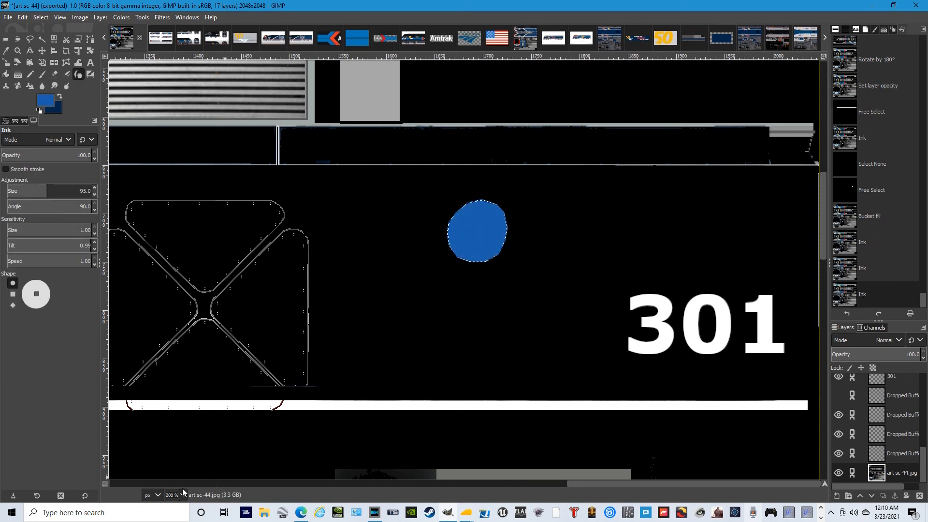
# - View the blue circle on the whole texture, and clear the selection around it with Rectangle Select
pyautogui.scroll(-4, 184, 483)
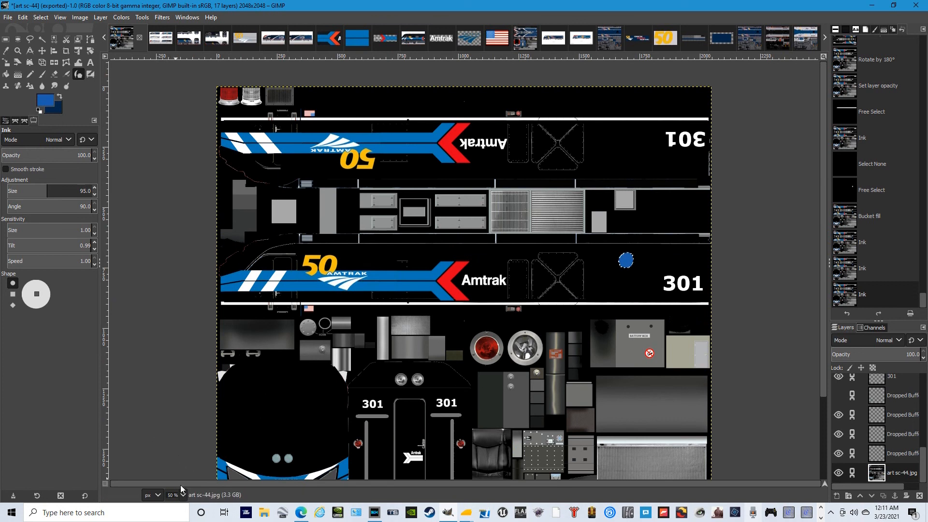
pyautogui.scroll(4, 179, 483)
pyautogui.moveTo(491, 485); pyautogui.dragTo(671, 483)
pyautogui.click(9, 42)
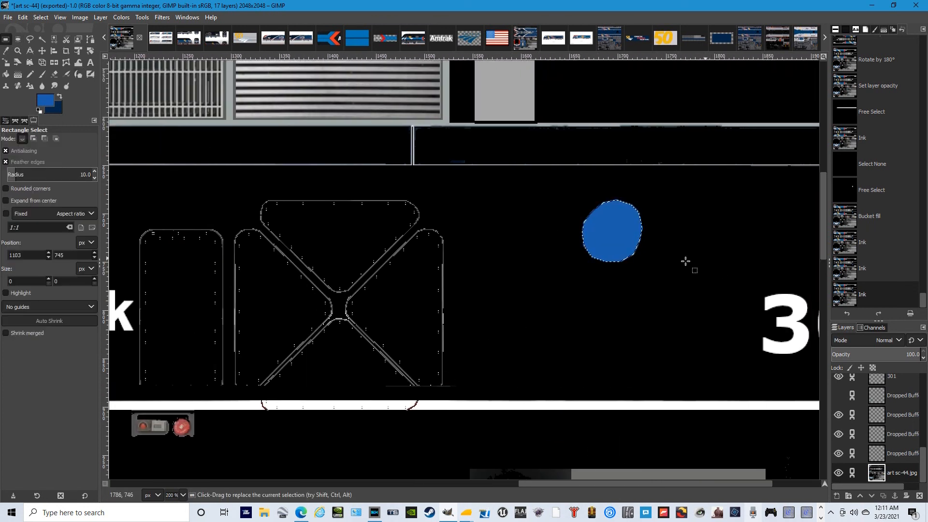
pyautogui.click(577, 271)
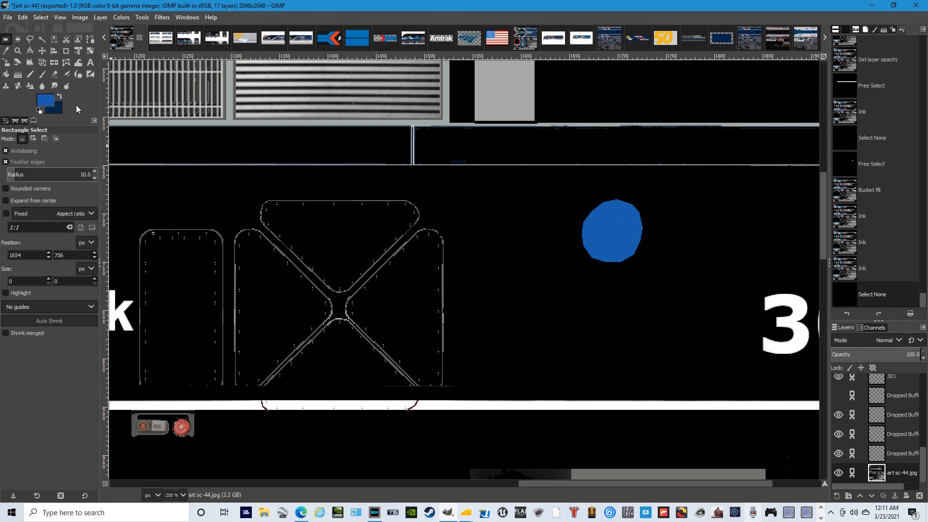
# - Outline a closed Free Select polygon about 113 px wide around the blue circle
pyautogui.click(29, 39)
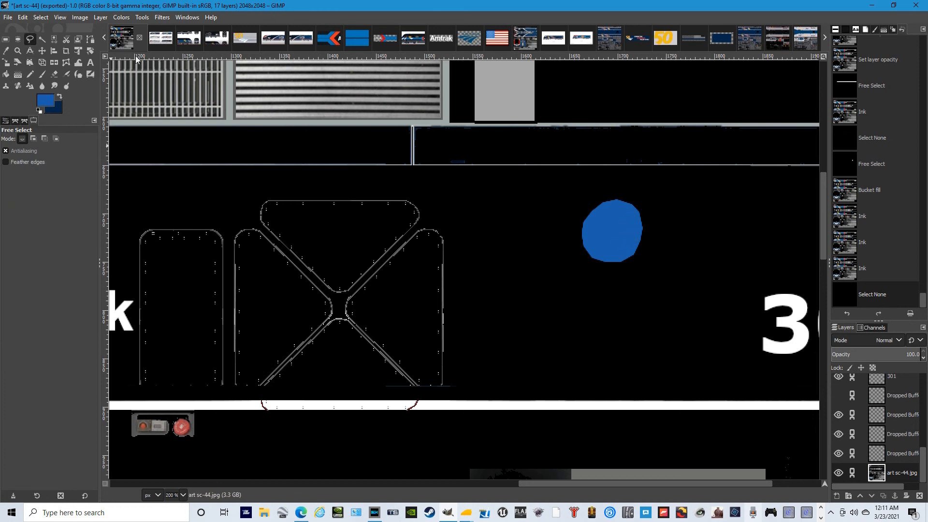
pyautogui.click(638, 179)
pyautogui.click(604, 179)
pyautogui.click(585, 186)
pyautogui.click(570, 201)
pyautogui.click(559, 228)
pyautogui.click(566, 265)
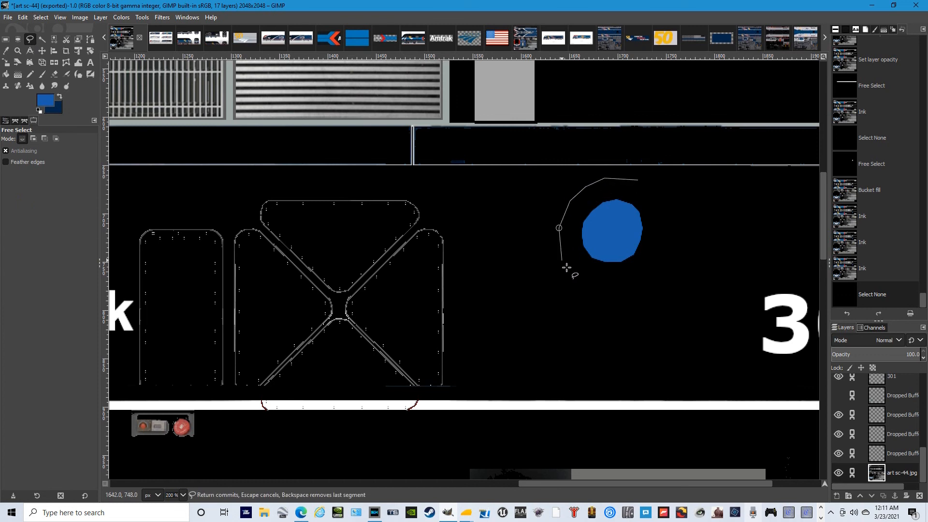
pyautogui.click(593, 277)
pyautogui.click(636, 277)
pyautogui.click(659, 265)
pyautogui.click(664, 194)
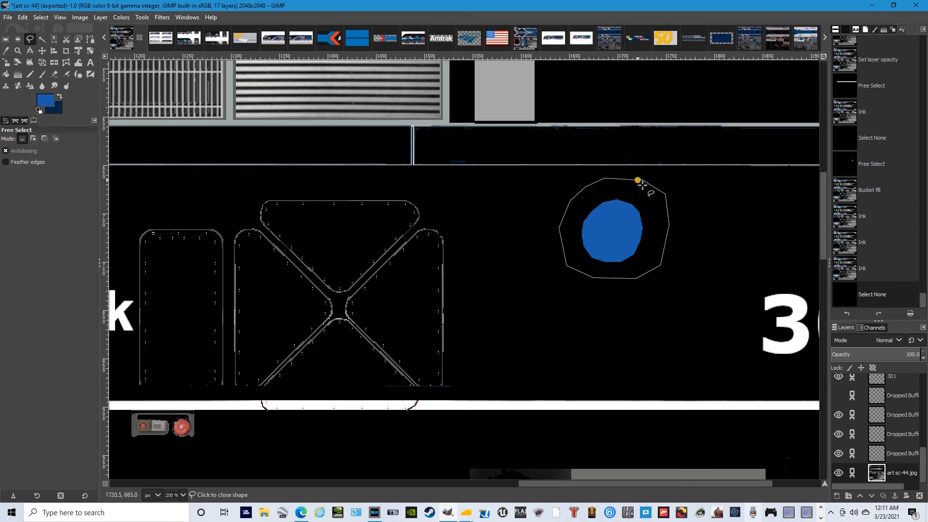
pyautogui.scroll(1, 183, 495)
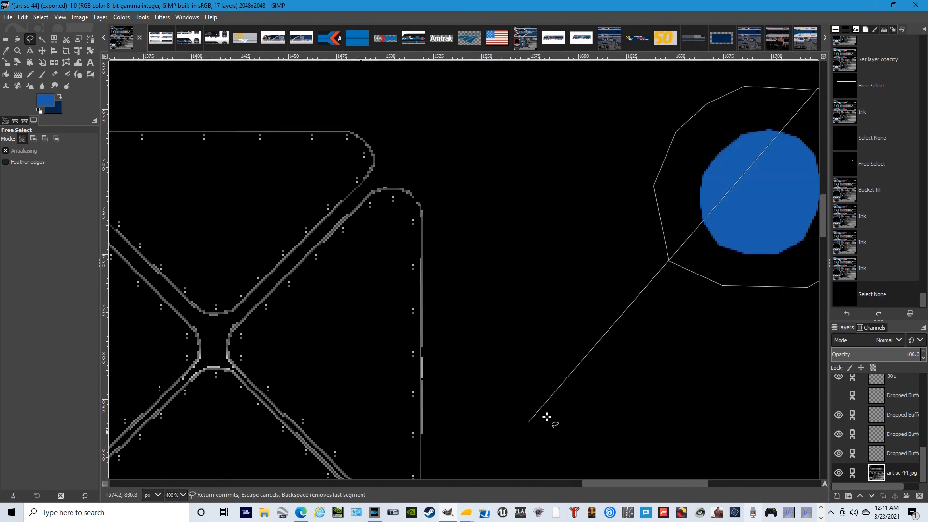
pyautogui.scroll(1, 546, 416)
pyautogui.moveTo(611, 484); pyautogui.dragTo(657, 483)
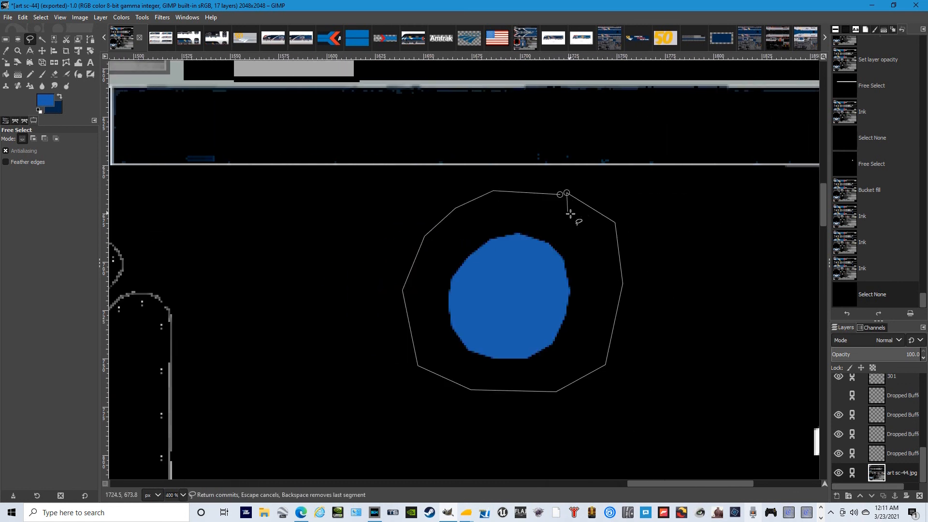
pyautogui.click(560, 194)
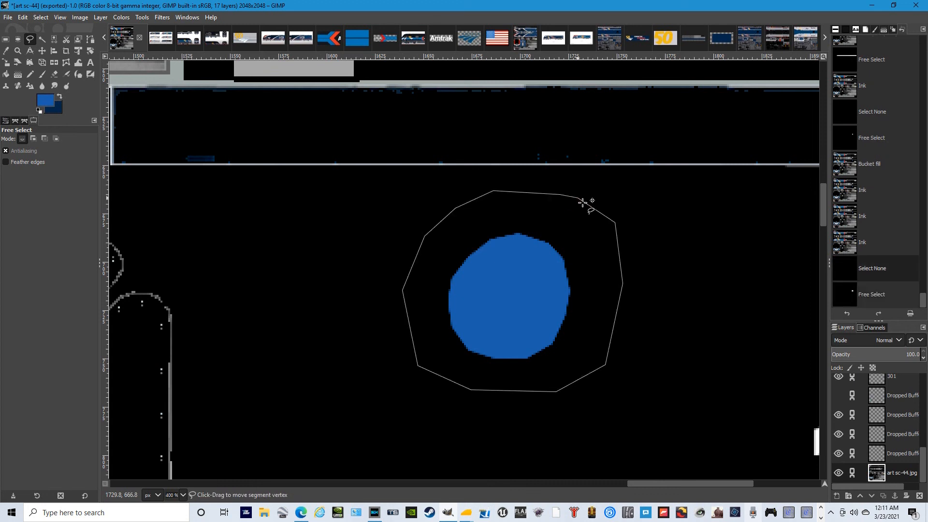
# - Move the vertices along the polygon's upper edge outward to even out its outline
pyautogui.moveTo(583, 204); pyautogui.dragTo(571, 196)
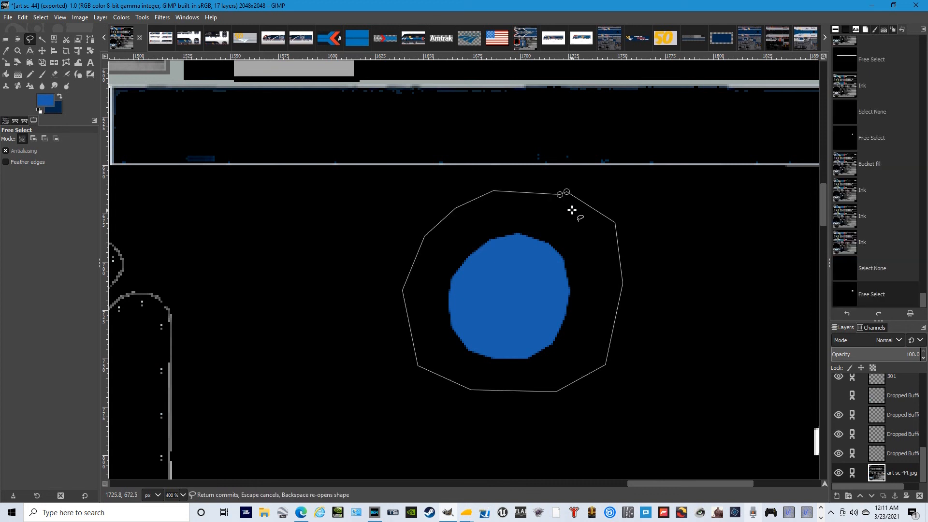
pyautogui.moveTo(567, 194)
pyautogui.mouseDown()
pyautogui.moveTo(594, 205)
pyautogui.moveTo(550, 184)
pyautogui.mouseUp()
pyautogui.moveTo(492, 199); pyautogui.dragTo(489, 192)
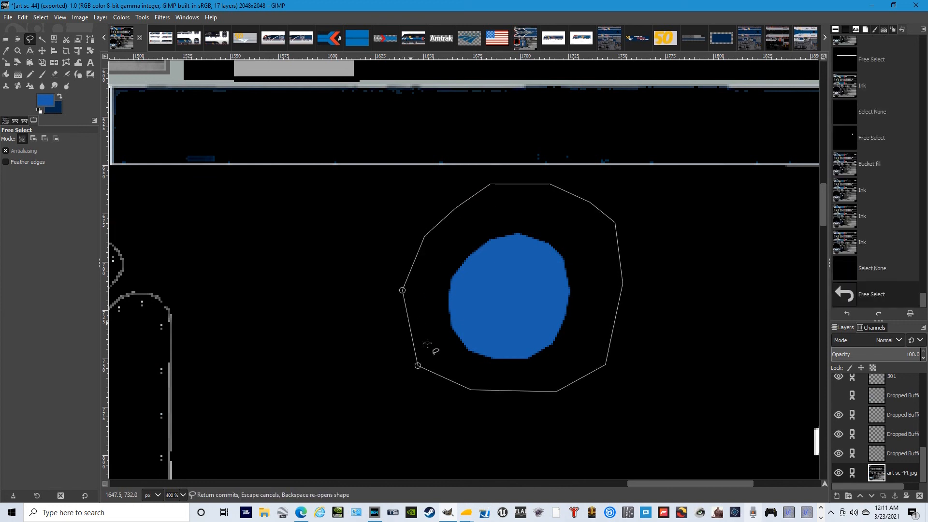
# - Pull the polygon's lower and right-hand vertices outward so the outline is rounder and about 119 px wide
pyautogui.moveTo(475, 394); pyautogui.dragTo(477, 395)
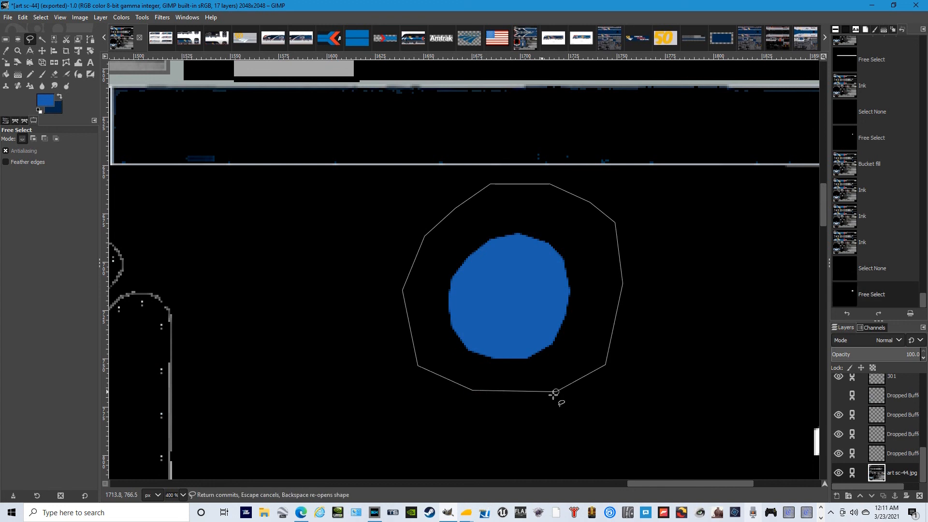
pyautogui.moveTo(559, 397); pyautogui.dragTo(563, 404)
pyautogui.moveTo(611, 369); pyautogui.dragTo(618, 375)
pyautogui.moveTo(629, 286); pyautogui.dragTo(638, 301)
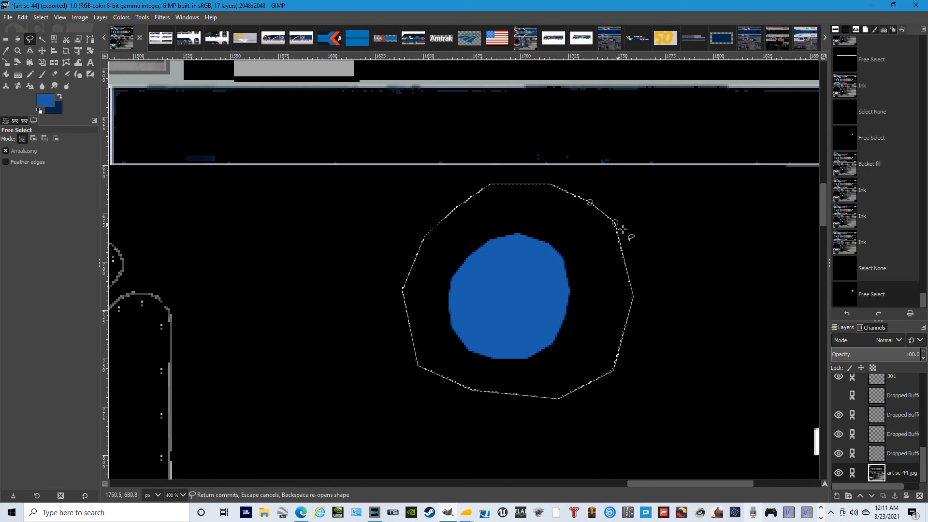
pyautogui.moveTo(620, 228); pyautogui.dragTo(622, 227)
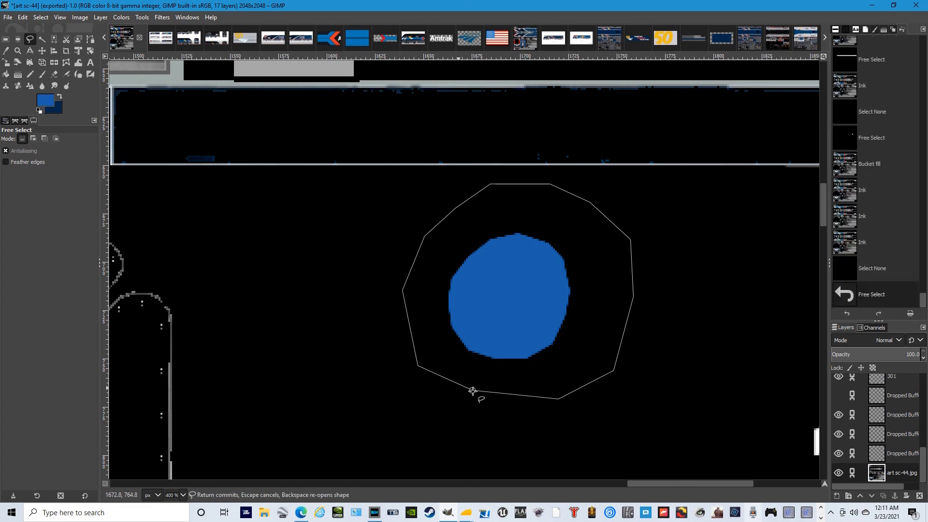
pyautogui.moveTo(476, 393); pyautogui.dragTo(469, 404)
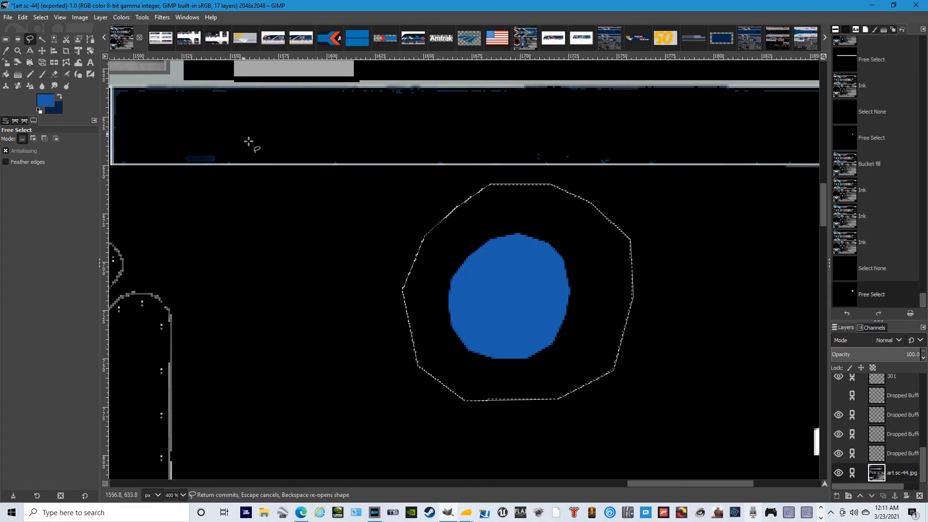
pyautogui.press('Return')
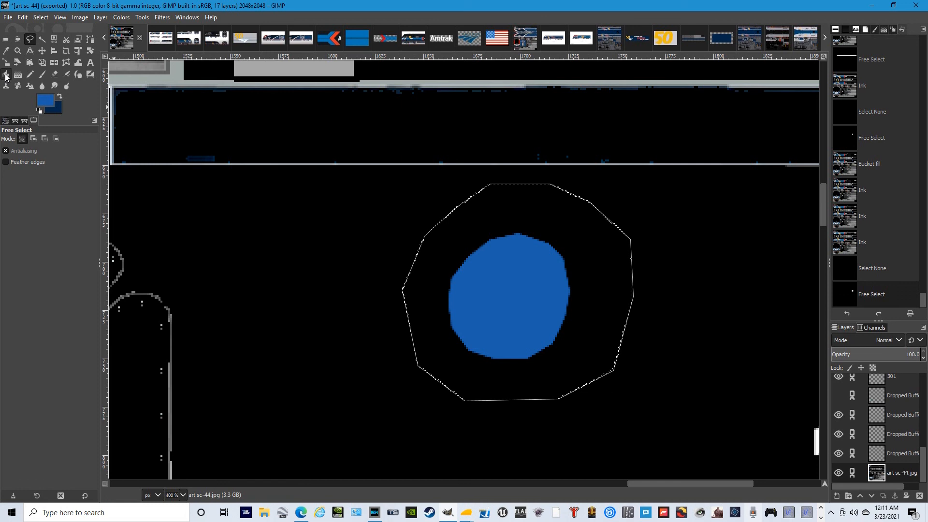
# - Keep the blue foreground colour and commit the adjusted Free Select polygon as a selection
pyautogui.click(45, 100)
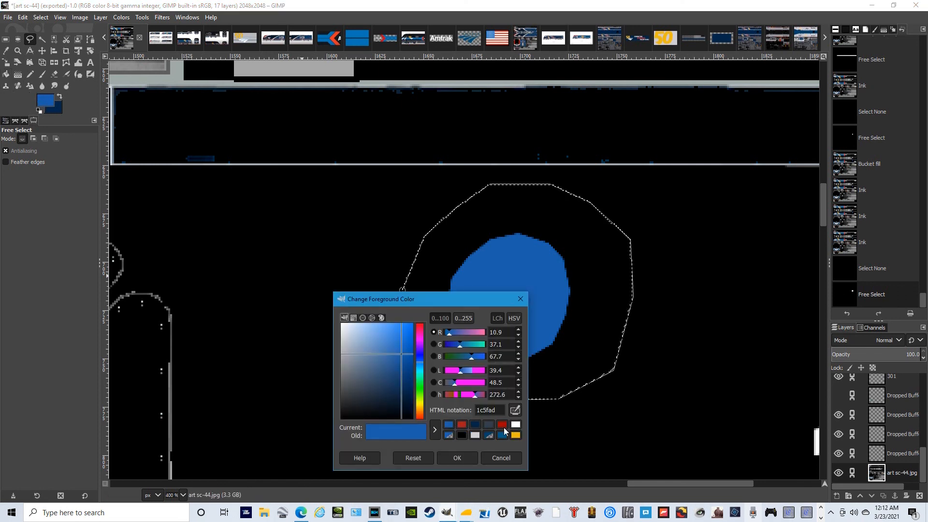
pyautogui.click(469, 454)
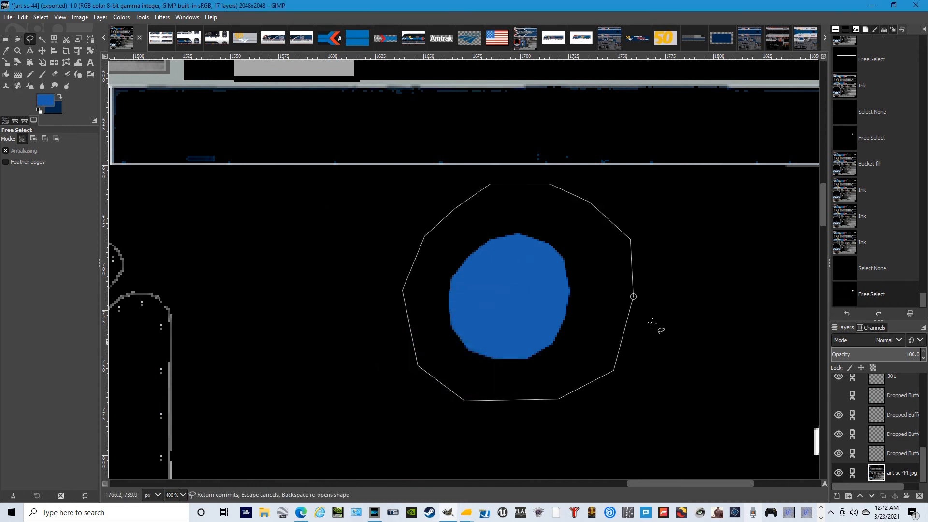
pyautogui.press('Return')
# - Set the foreground colour to green 1cad78 and paint the whole polygon selection with Ink at size 95
pyautogui.click(10, 75)
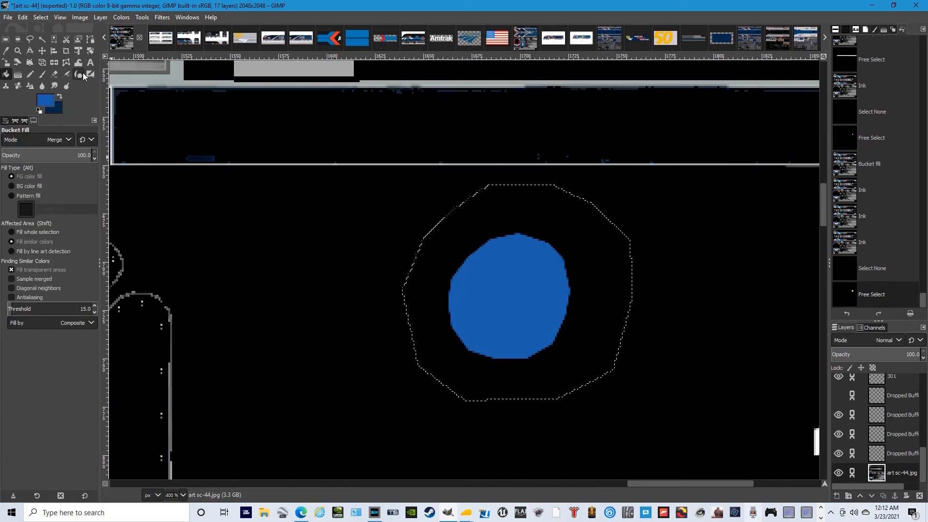
pyautogui.click(79, 75)
pyautogui.click(48, 101)
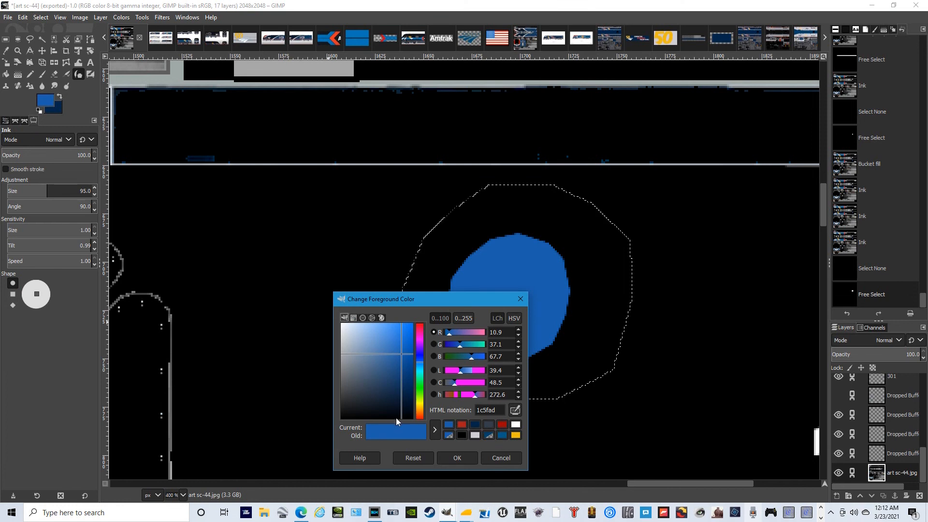
pyautogui.moveTo(421, 382); pyautogui.dragTo(422, 376)
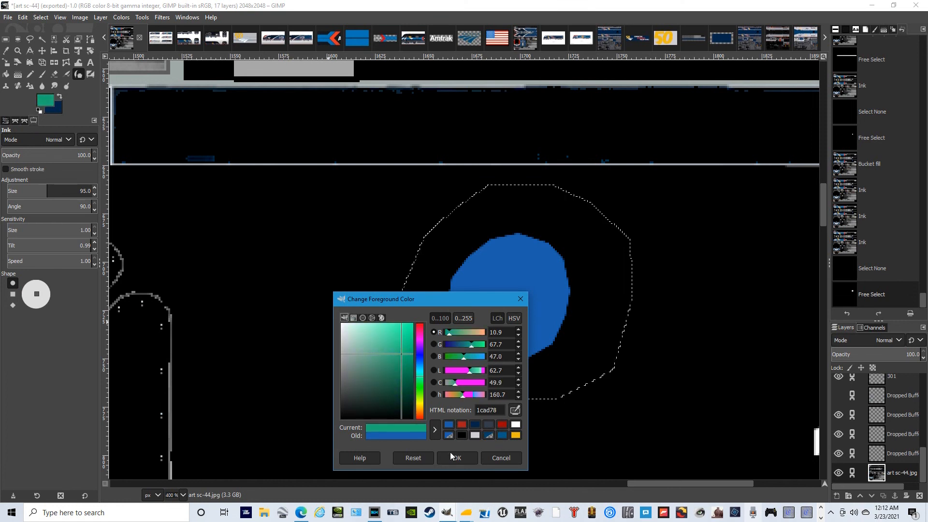
pyautogui.click(466, 457)
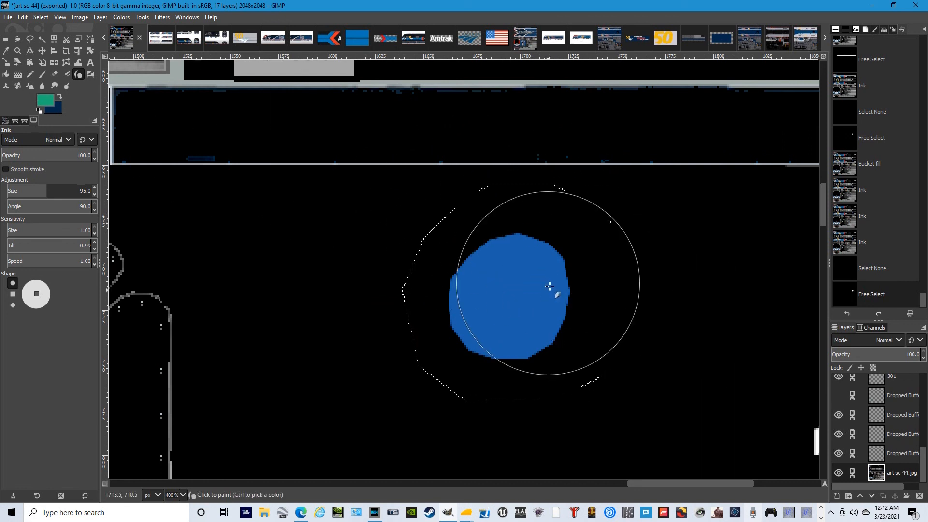
pyautogui.moveTo(590, 285)
pyautogui.mouseDown()
pyautogui.moveTo(547, 271)
pyautogui.moveTo(465, 314)
pyautogui.moveTo(450, 345)
pyautogui.moveTo(470, 377)
pyautogui.moveTo(429, 308)
pyautogui.moveTo(425, 278)
pyautogui.moveTo(467, 245)
pyautogui.moveTo(445, 299)
pyautogui.moveTo(524, 365)
pyautogui.mouseUp()
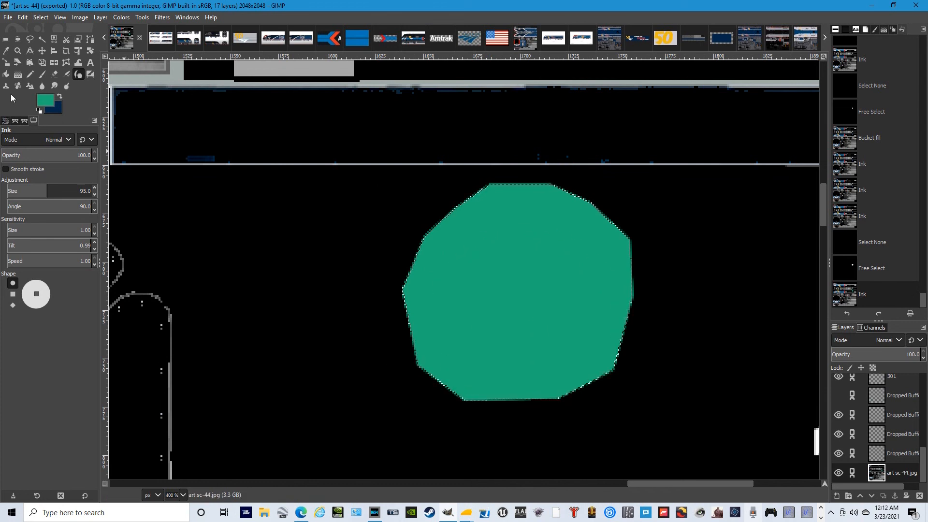
# - Revert the history to the state before the green Ink fill, clear the large polygon selection and activate Free Select
pyautogui.click(870, 268)
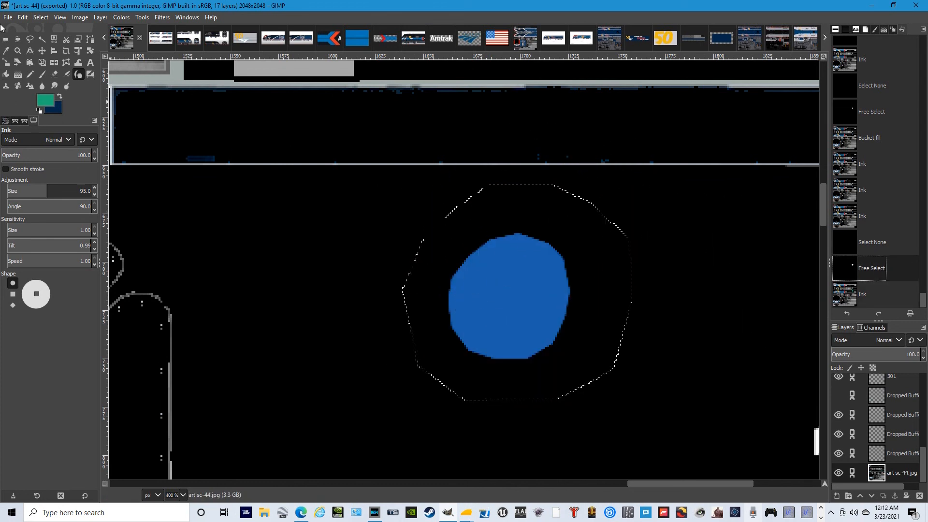
pyautogui.click(4, 40)
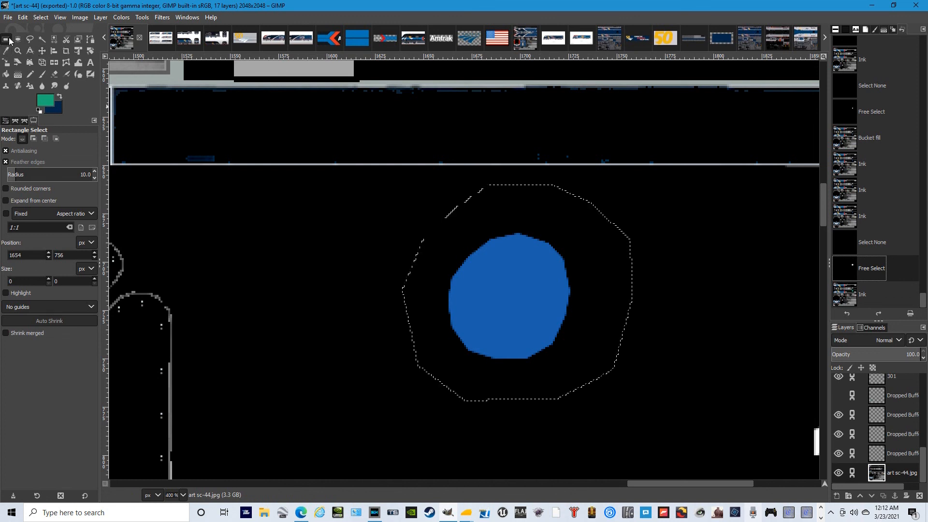
pyautogui.click(356, 236)
pyautogui.click(30, 40)
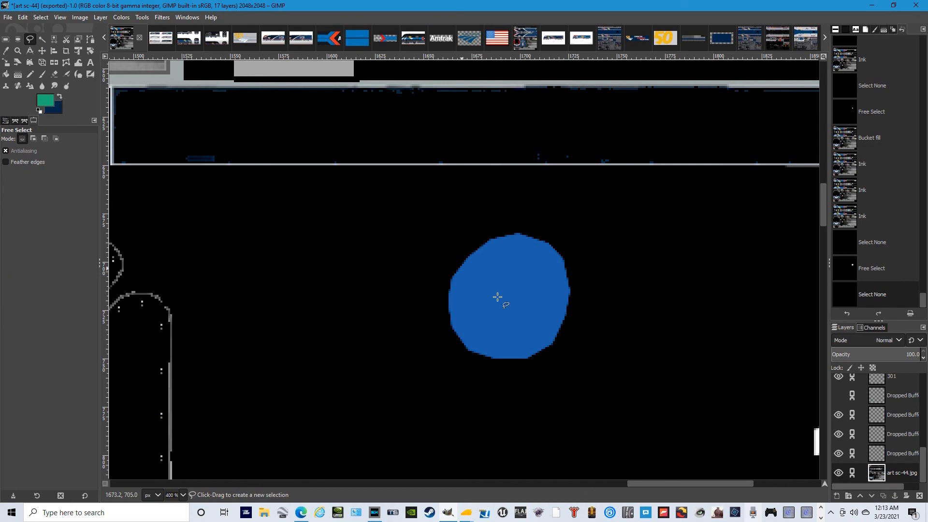
# - Revert the history to the Free Select state before the blue bucket fill and clear the remaining small selection
pyautogui.scroll(-2, 183, 498)
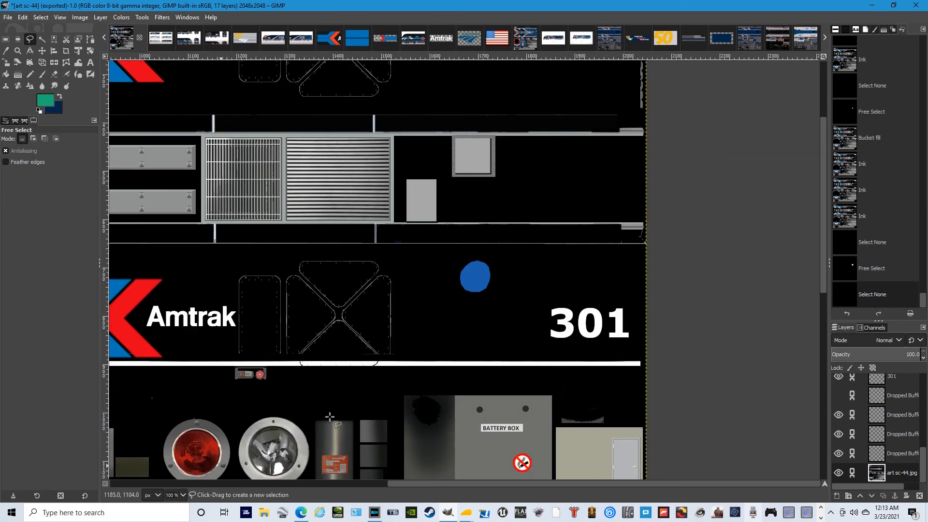
pyautogui.click(883, 244)
pyautogui.click(872, 112)
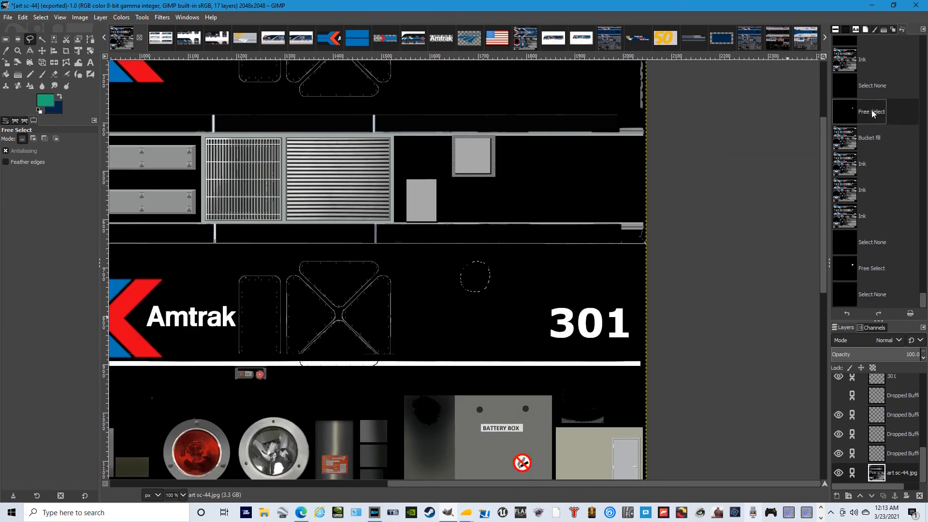
pyautogui.click(6, 38)
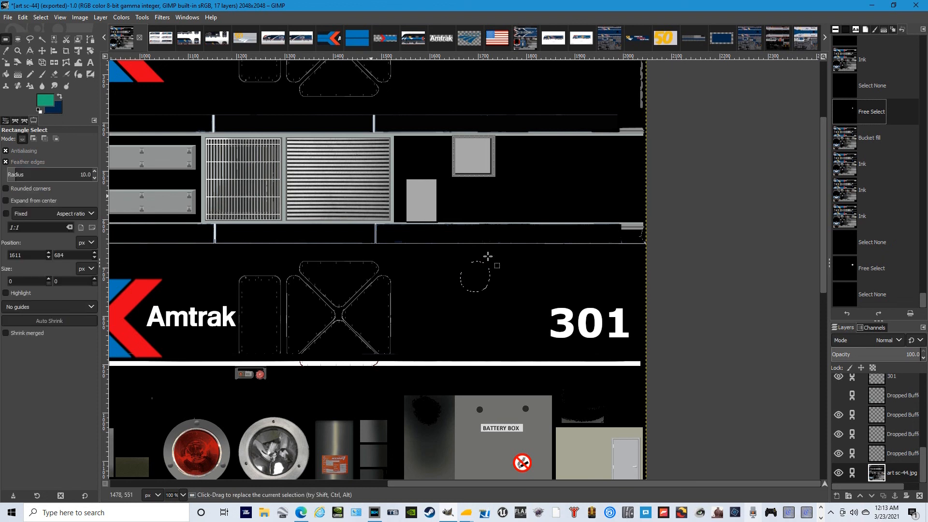
pyautogui.click(572, 299)
# - Activate Free Select and look over the whole locomotive texture sheet at 50% zoom
pyautogui.scroll(-5, 444, 352)
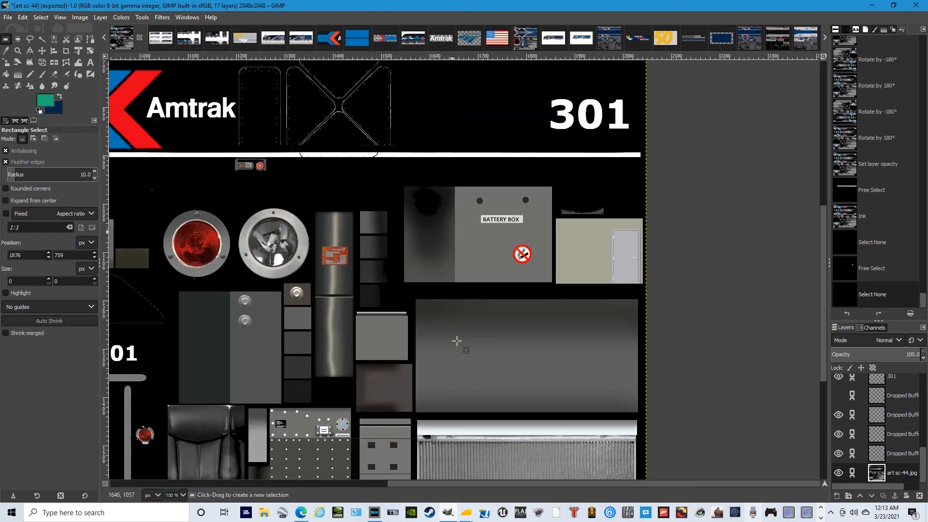
pyautogui.click(32, 40)
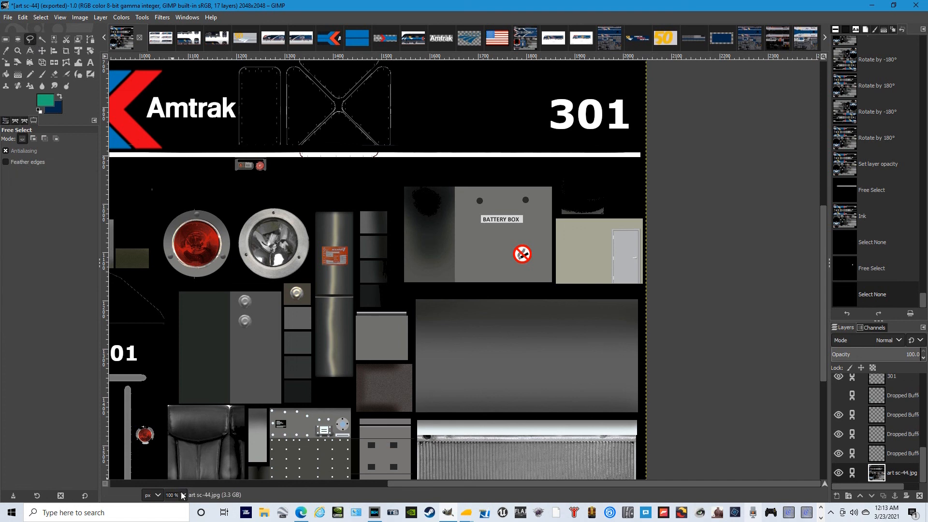
pyautogui.scroll(-1, 181, 492)
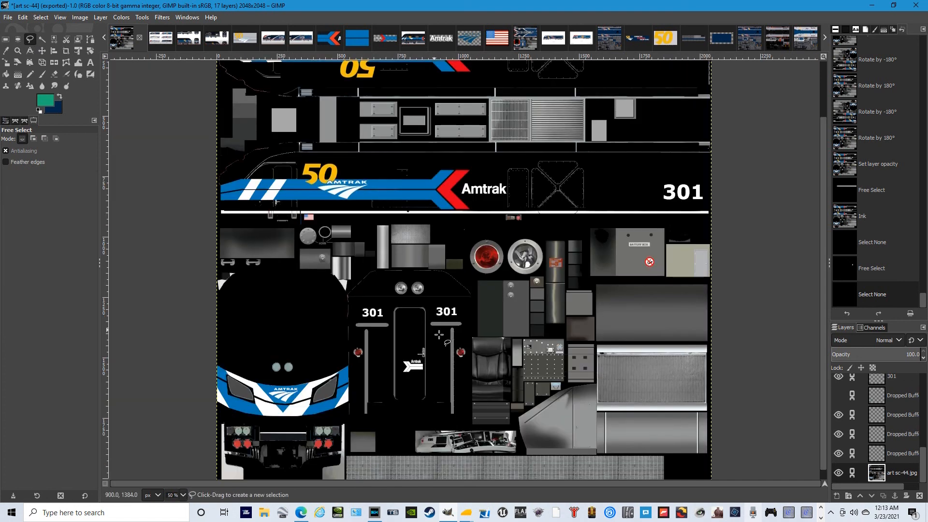
pyautogui.scroll(-1, 331, 336)
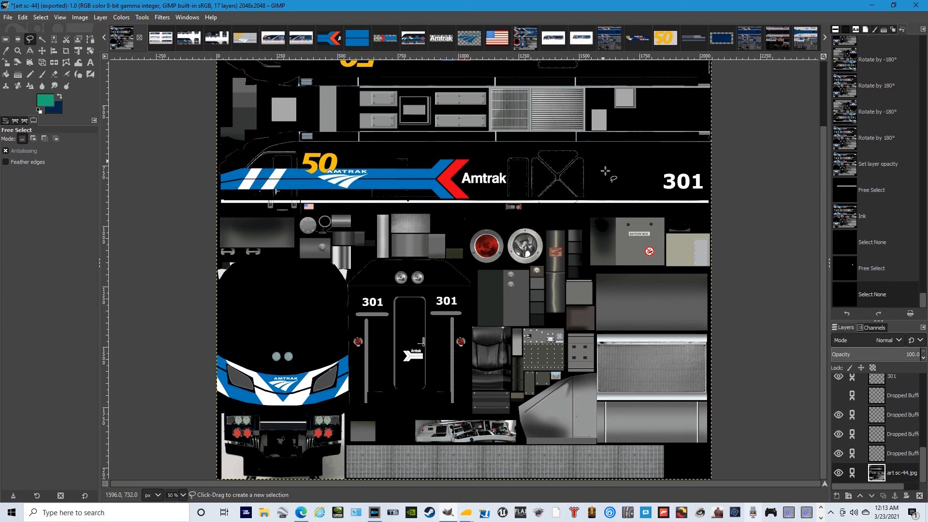
pyautogui.scroll(3, 602, 193)
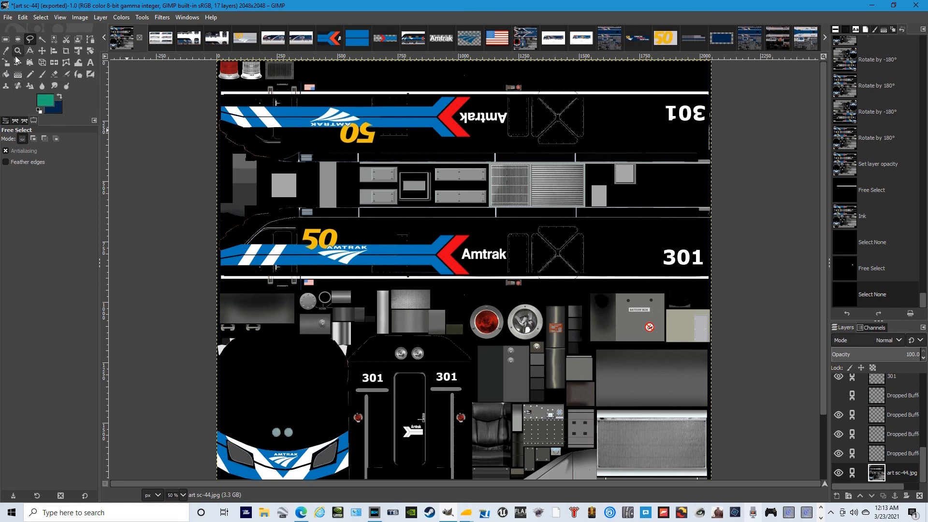
# - Activate Ellipse Select and examine the body sides around both 301 numbers at 200% zoom
pyautogui.click(18, 39)
pyautogui.scroll(2, 186, 496)
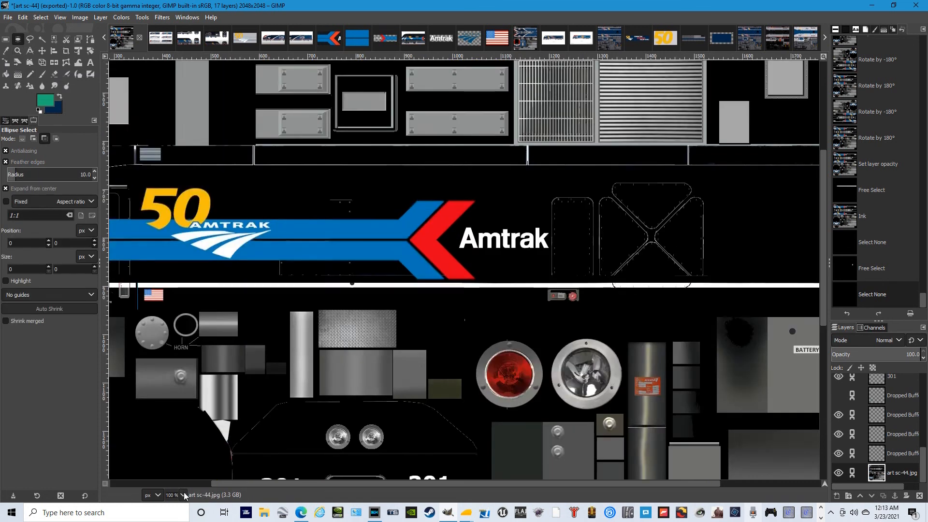
pyautogui.scroll(4, 509, 410)
pyautogui.moveTo(467, 484); pyautogui.dragTo(698, 483)
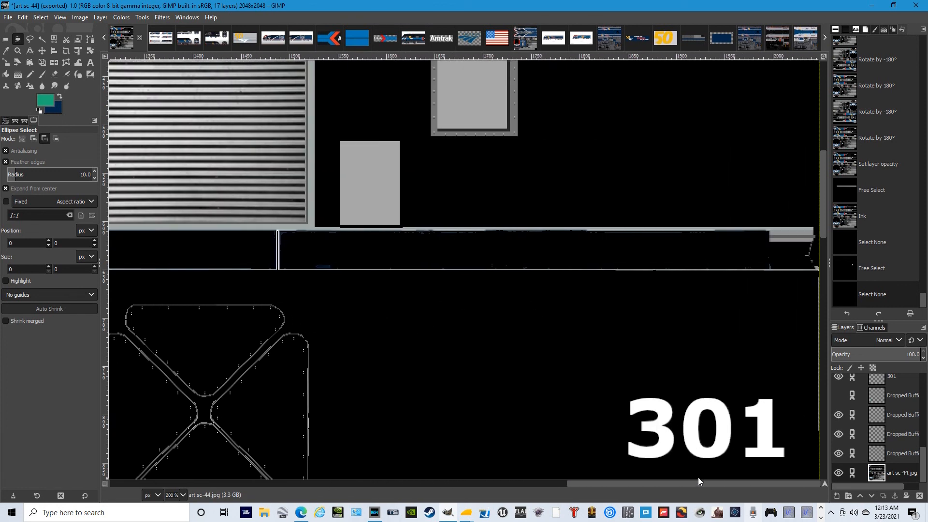
pyautogui.scroll(-3, 483, 329)
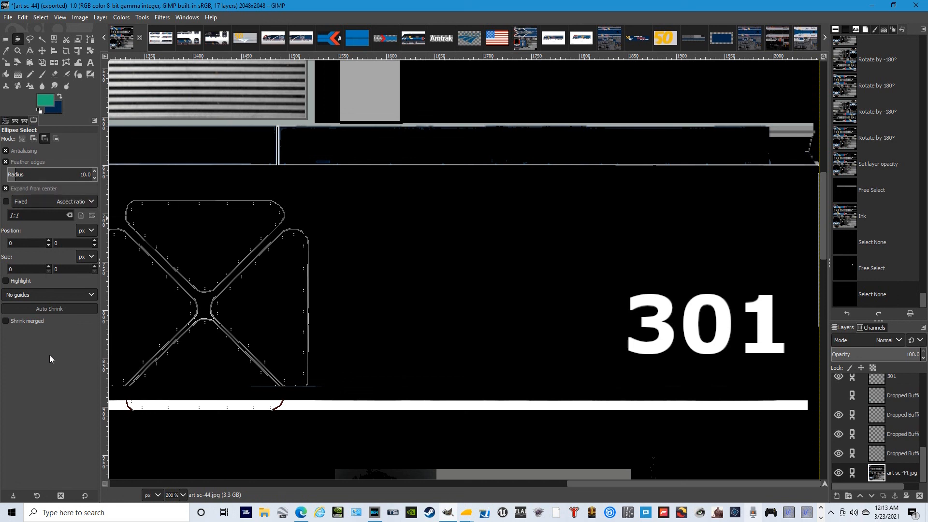
pyautogui.scroll(12, 222, 239)
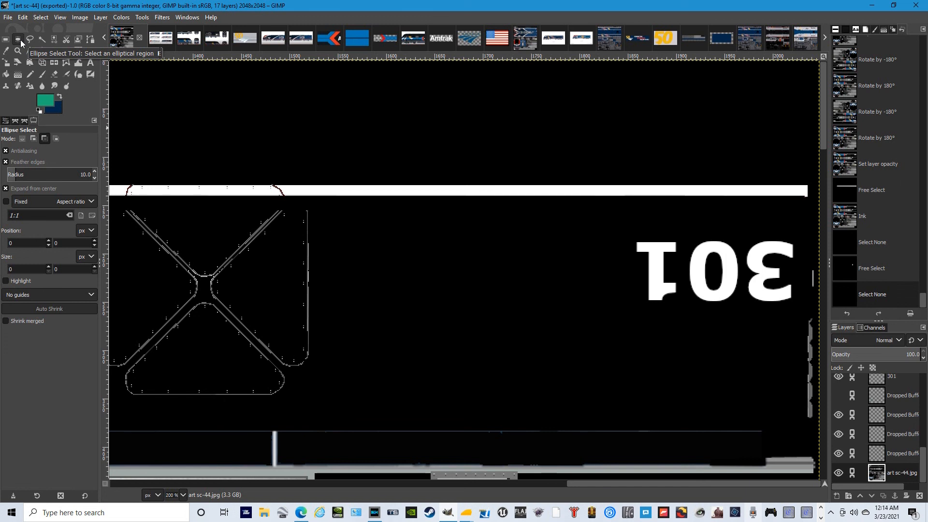
# - Activate Rectangle Select and review the finished livery on the full texture sheet at 50% zoom
pyautogui.click(5, 39)
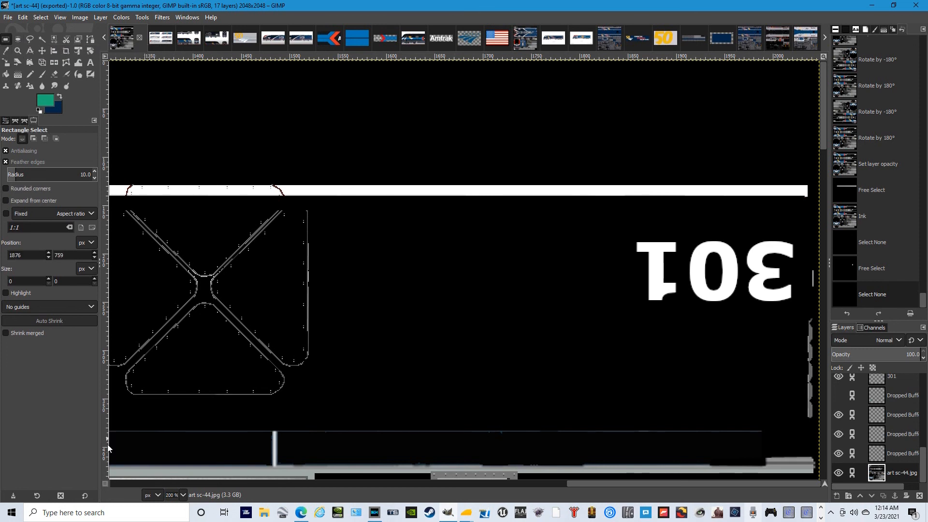
pyautogui.scroll(-2, 181, 496)
pyautogui.scroll(-1, 457, 364)
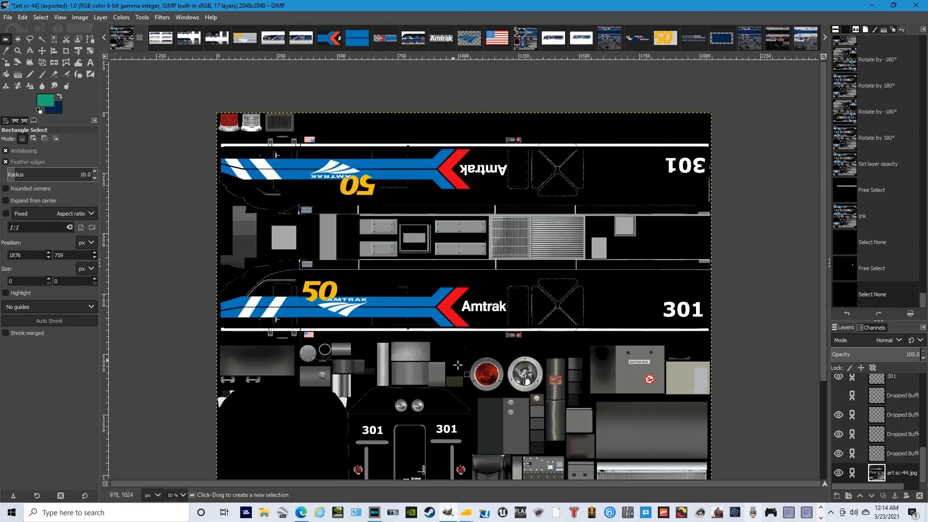
pyautogui.scroll(-2, 457, 365)
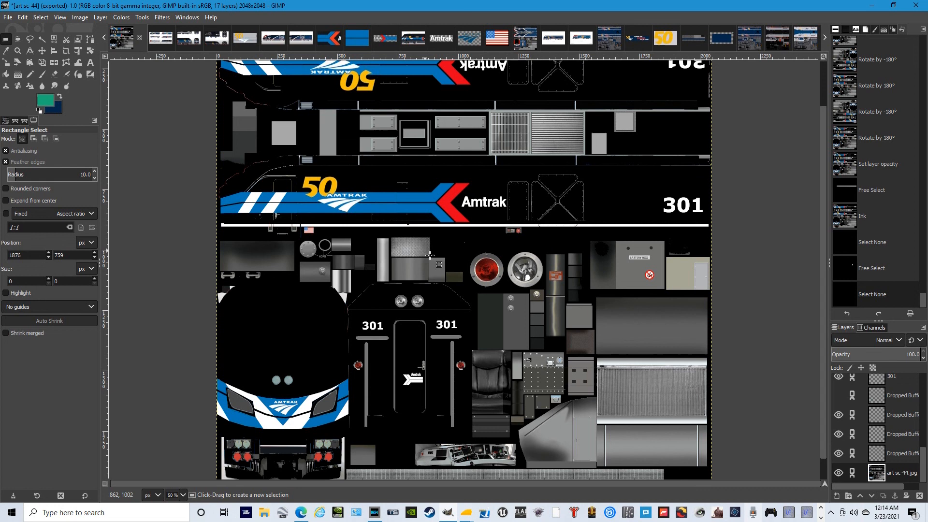
pyautogui.scroll(2, 429, 255)
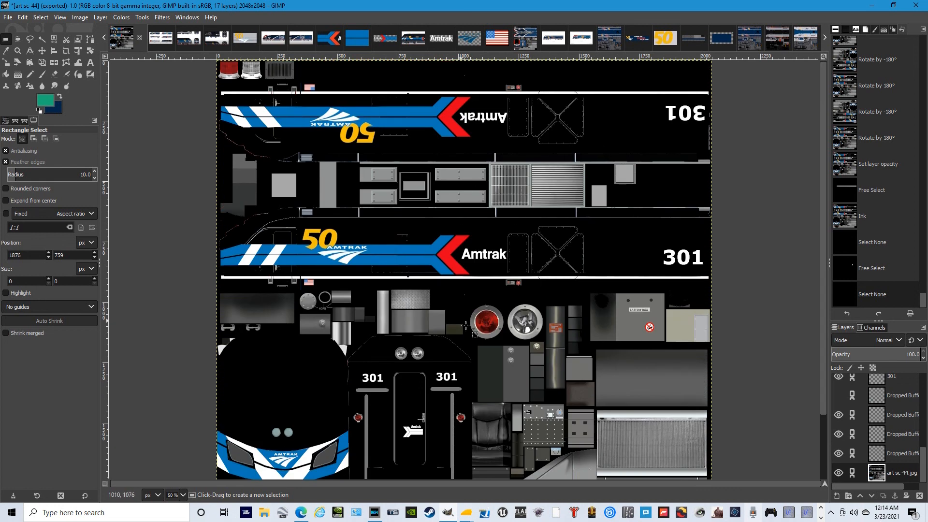